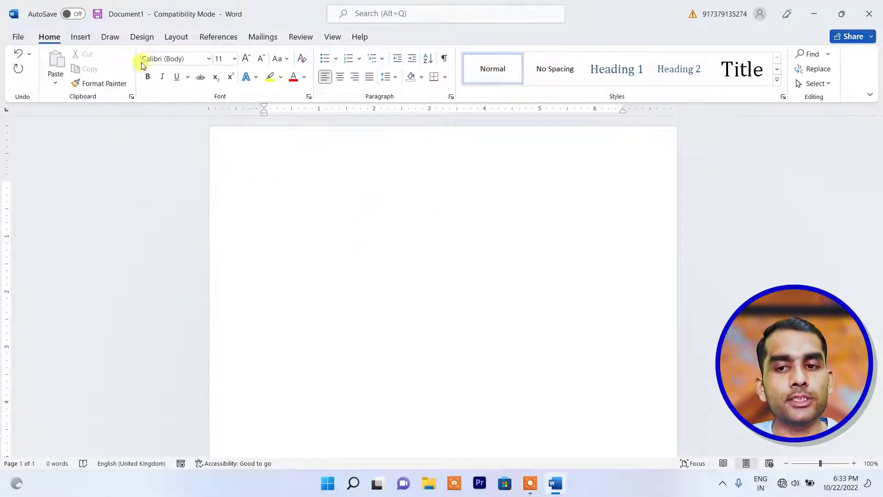
- Generate sample text in the blank document with =rand(5,6)
text(=ra)
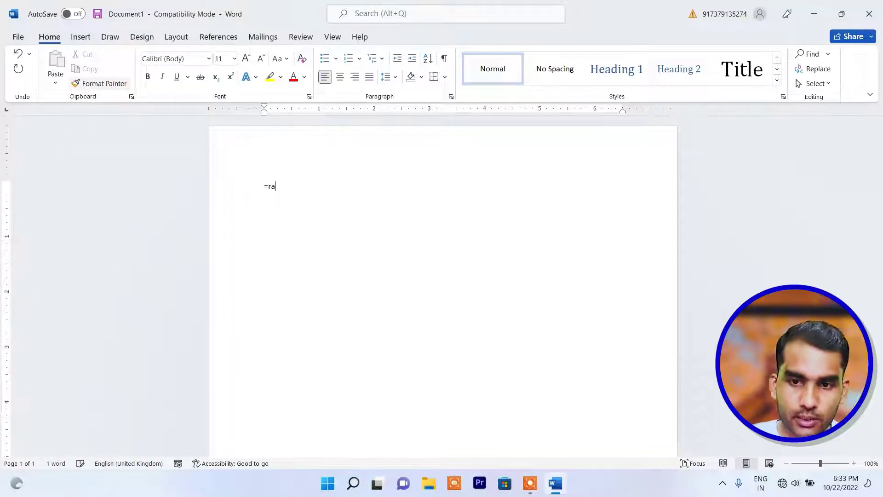
text(md(5,6)
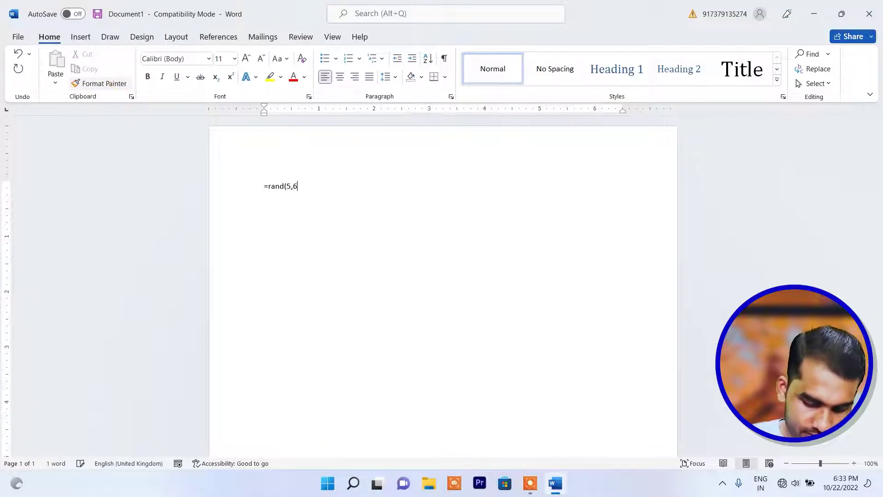
text())
key(Return)
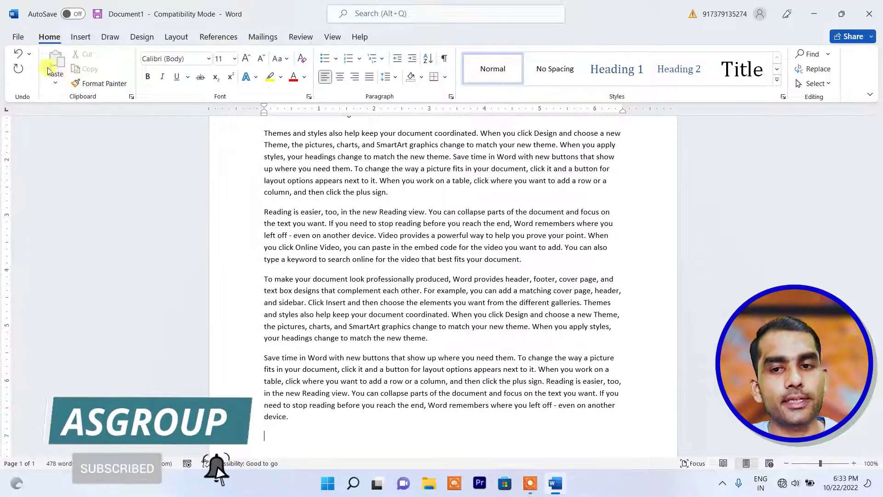
- Cut the first paragraph, which starts with "Video provides a powerful way", out of the document
scroll(343, 196, up, 4)
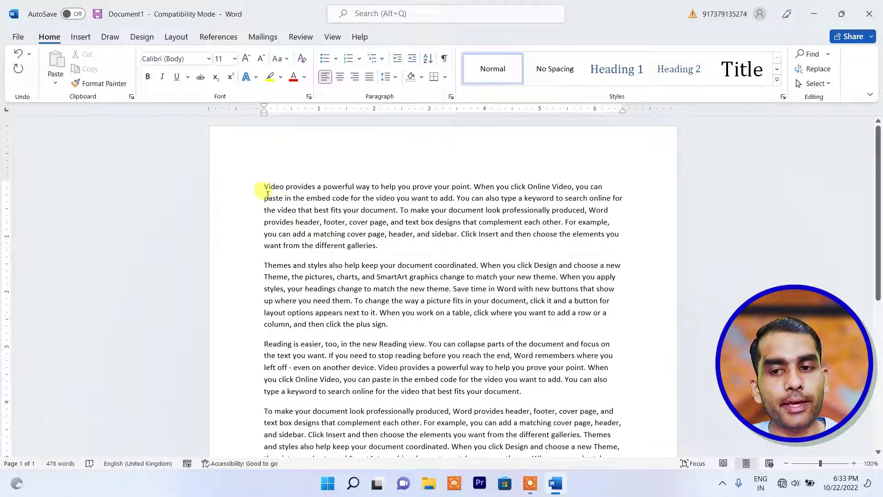
drag(264, 186, 475, 260)
key(super+c)
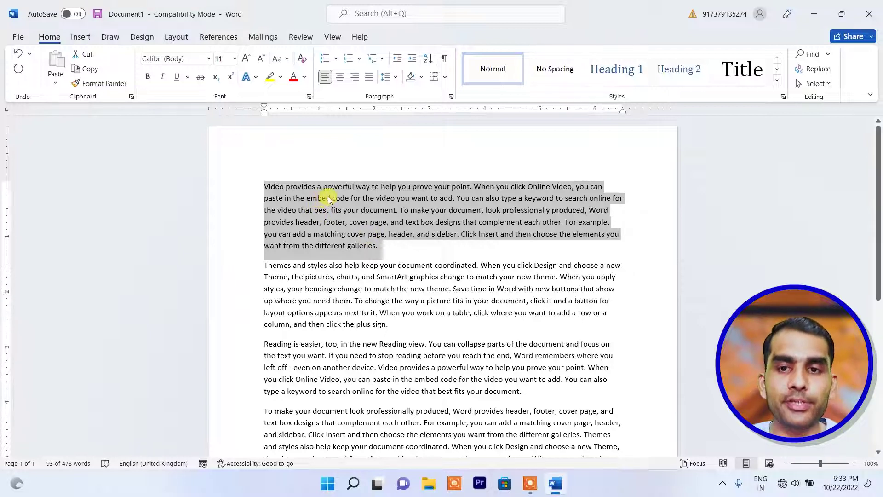
click(87, 55)
- Paste the cut paragraph three times on a new line after the last paragraph of the document
scroll(304, 221, down, 3)
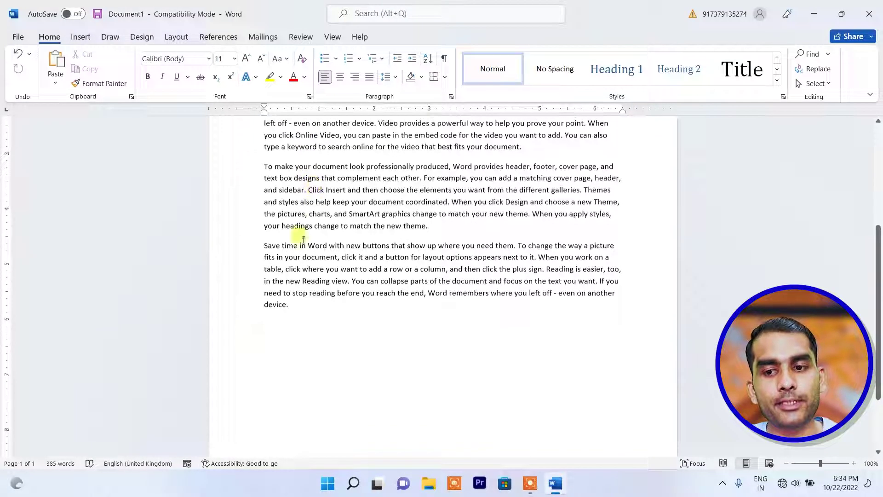
scroll(294, 258, down, 1)
click(298, 283)
key(Return)
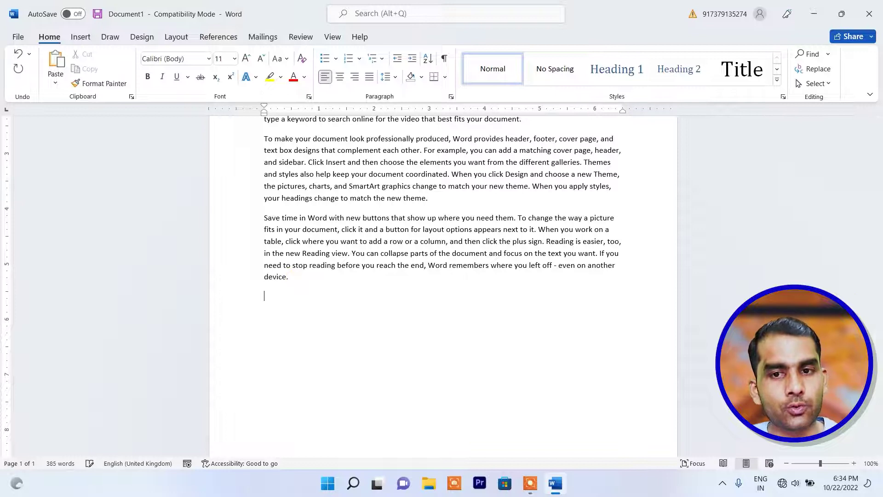
click(57, 60)
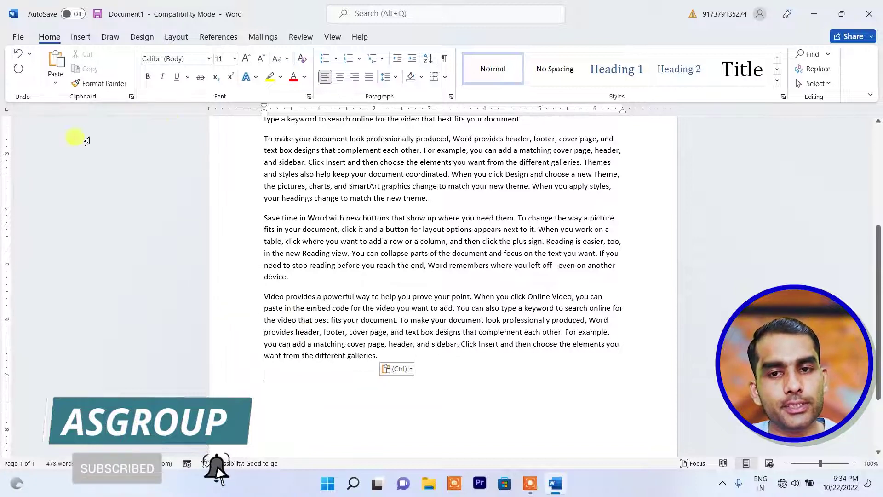
click(57, 63)
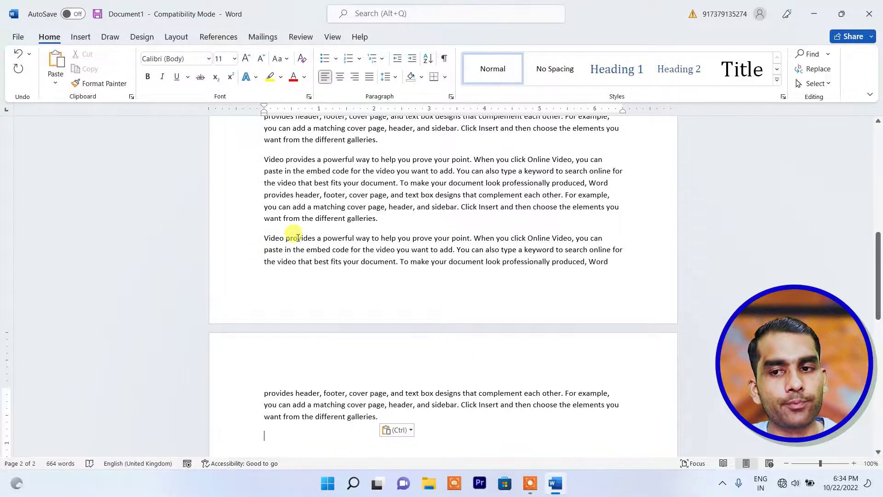
- Copy the paragraph starting with "Themes and styles also help" at the beginning of the document
scroll(303, 230, up, 10)
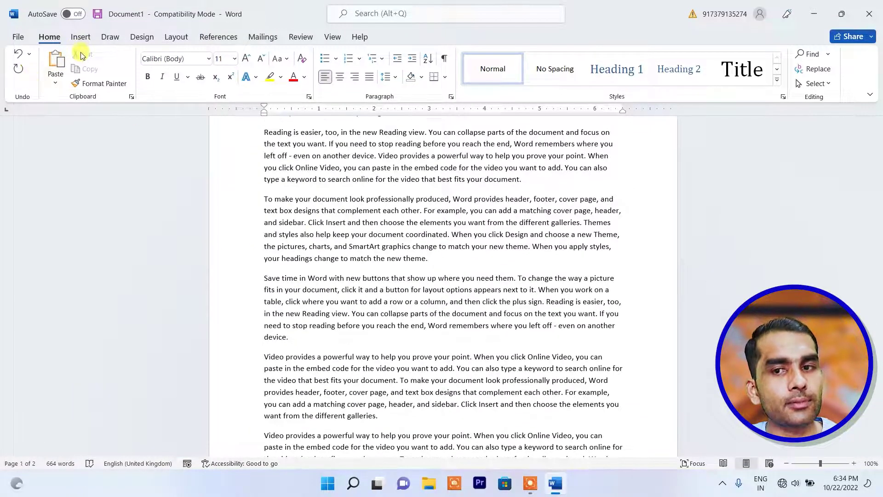
scroll(253, 178, up, 4)
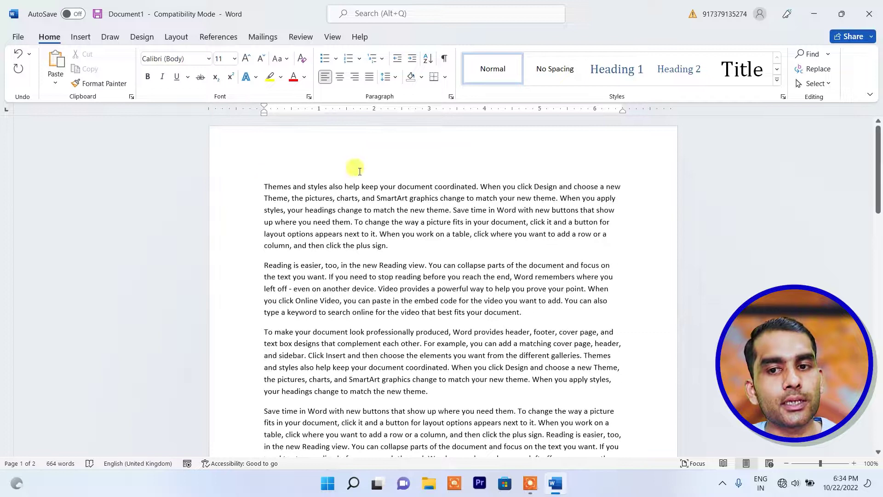
click(264, 186)
drag(293, 193, 400, 244)
key(super+c)
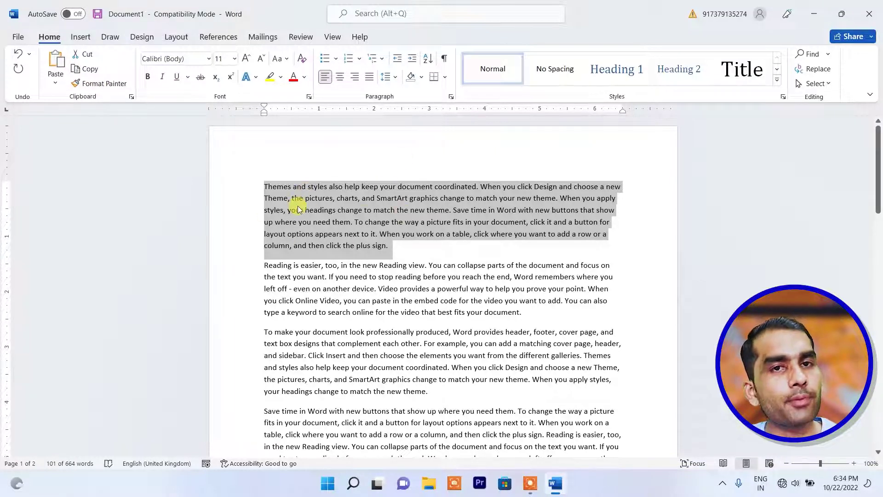
- Paste the copied "Themes and styles" paragraph on a new line at the end of page 2
scroll(304, 211, down, 15)
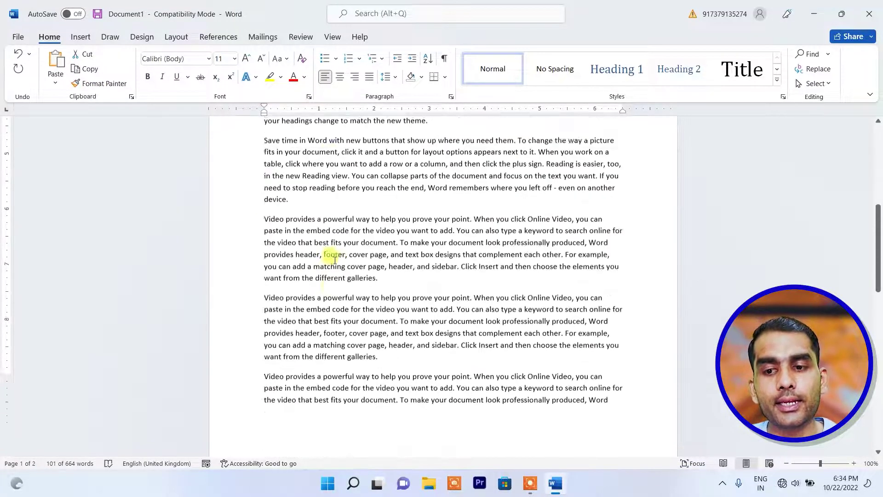
scroll(373, 250, down, 2)
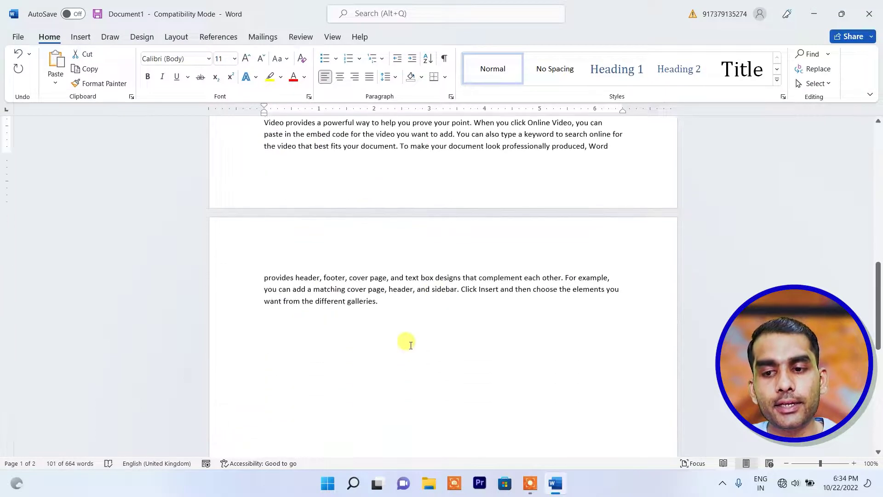
click(394, 301)
key(Return)
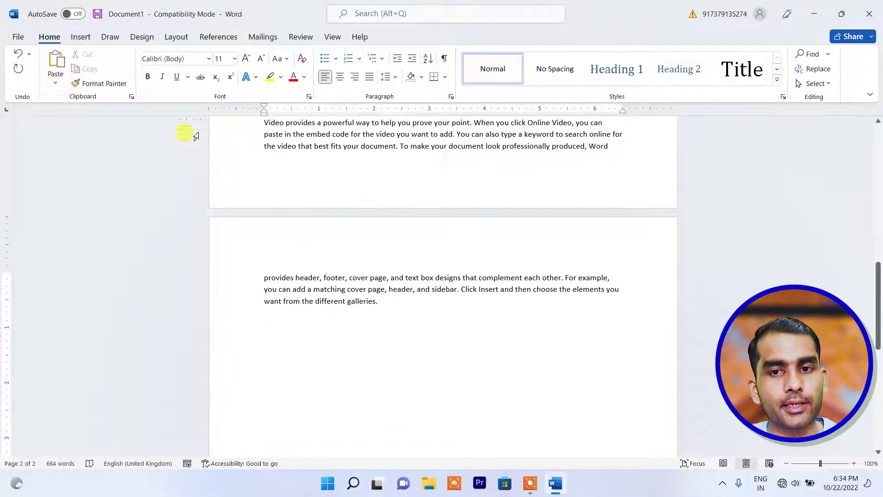
click(56, 62)
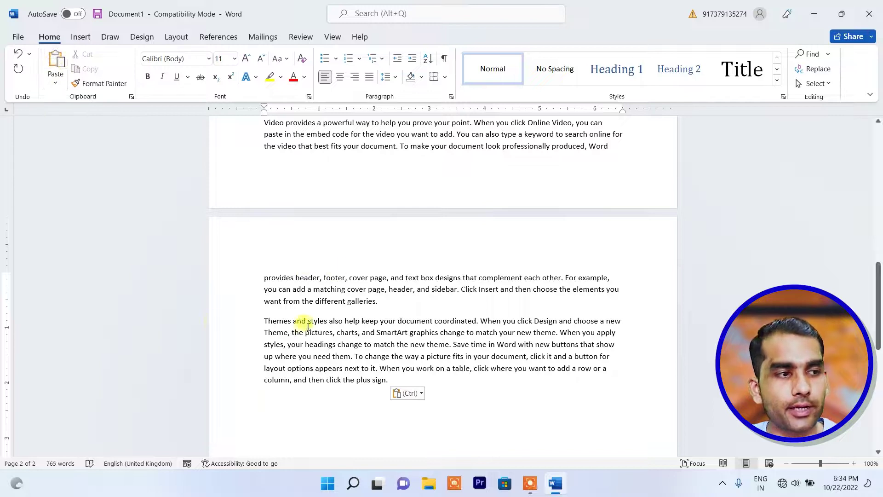
scroll(326, 302, up, 4)
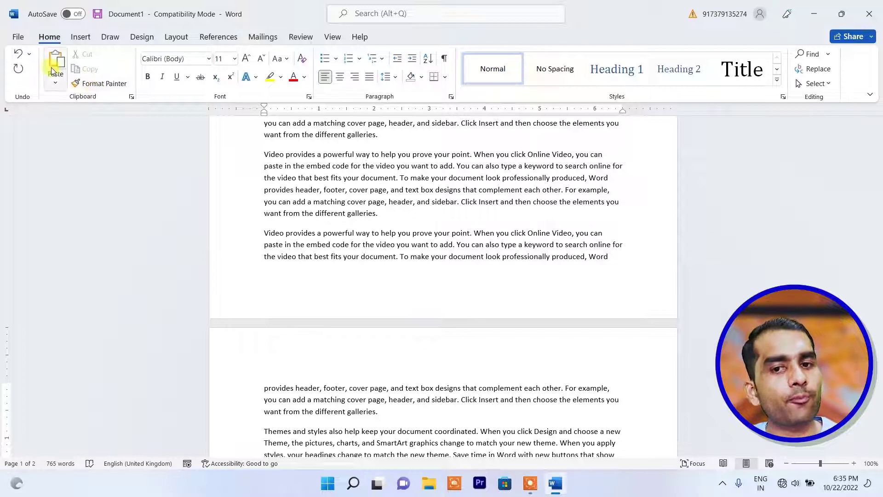
click(76, 68)
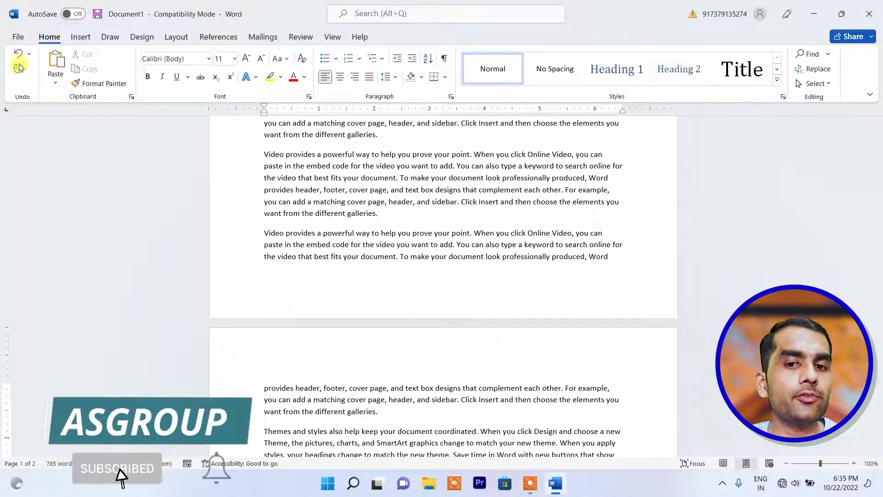
scroll(69, 125, up, 1)
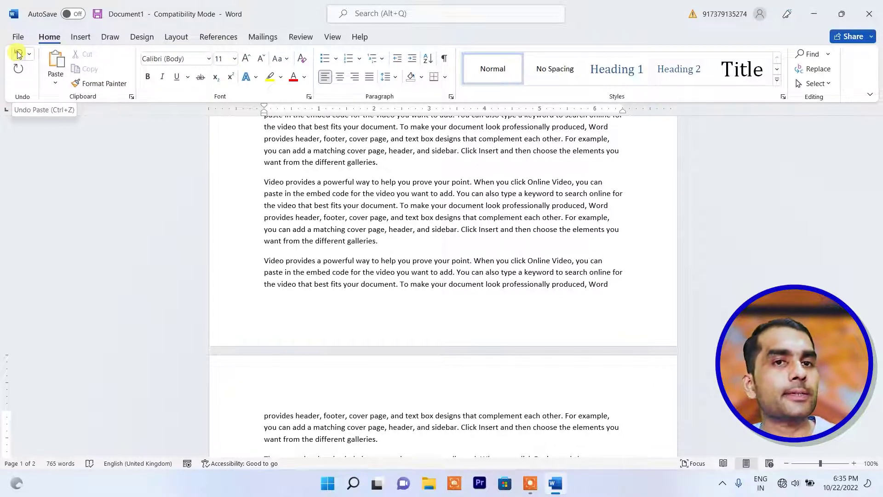
scroll(282, 187, down, 6)
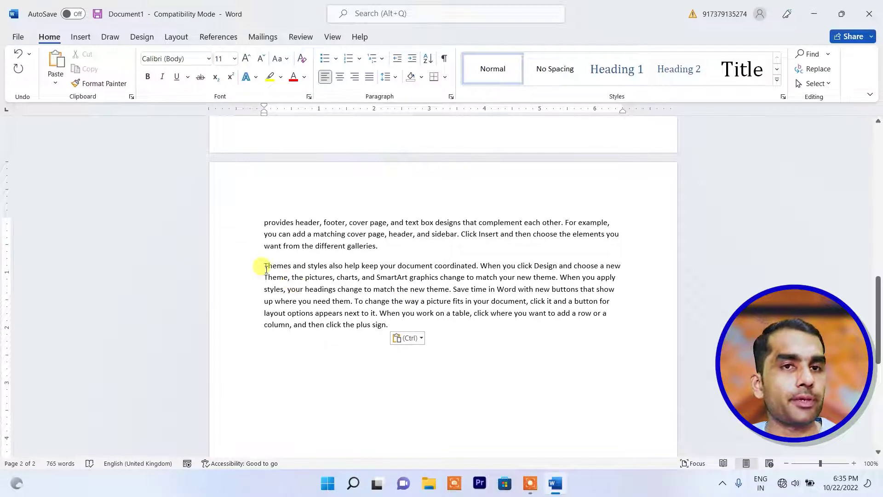
- Undo the paragraph pastes at the end of the document one after another
click(18, 55)
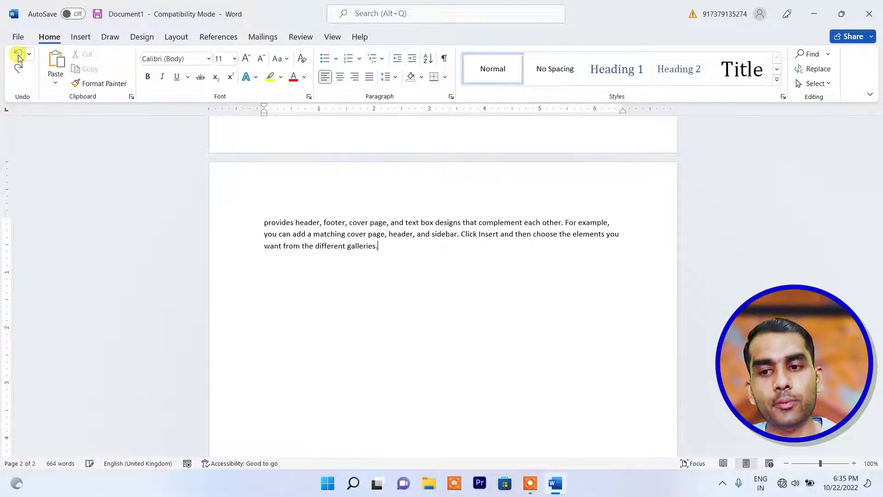
click(18, 55)
click(18, 55)
click(19, 55)
click(18, 55)
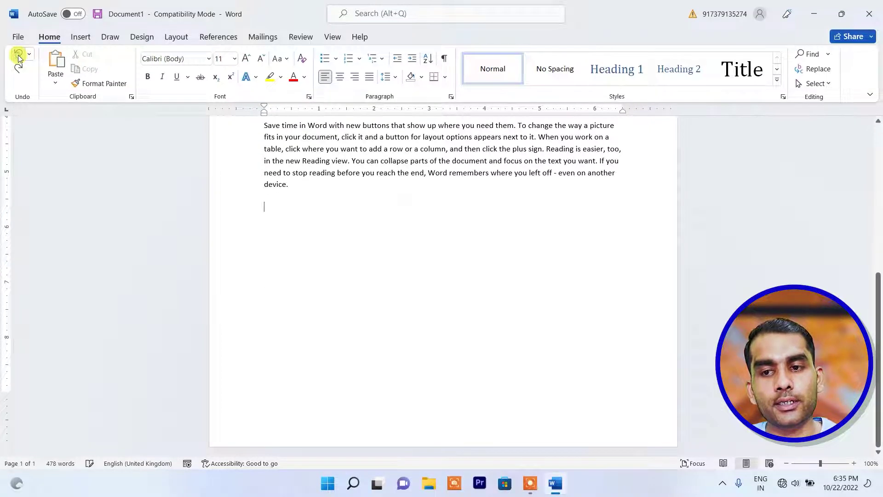
scroll(284, 205, up, 5)
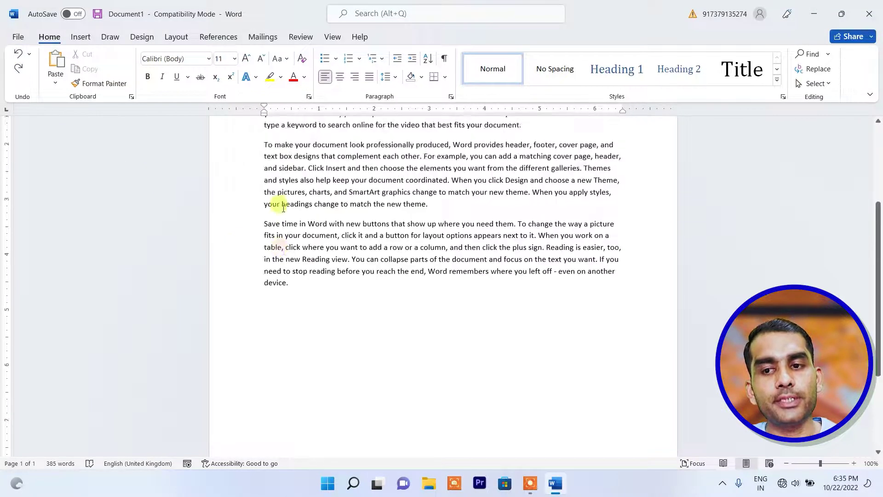
scroll(284, 205, up, 3)
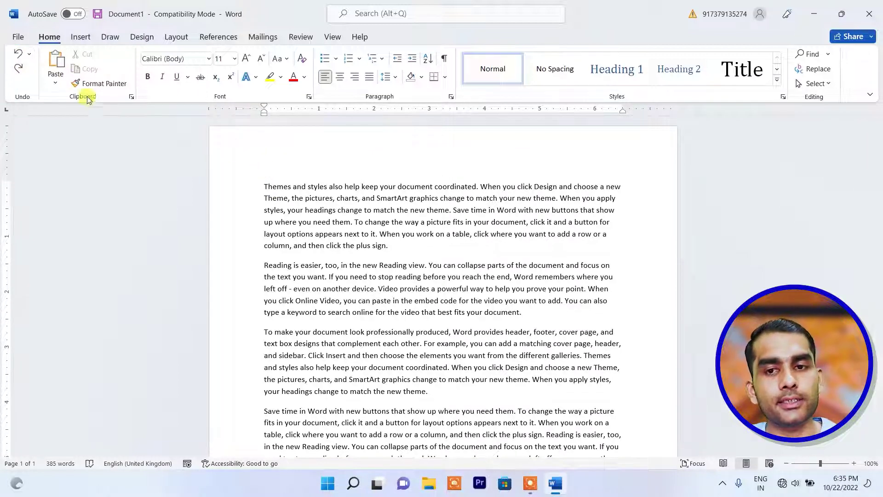
- Undo the cut of the "Video provides a powerful way" paragraph at the start of the document
click(18, 53)
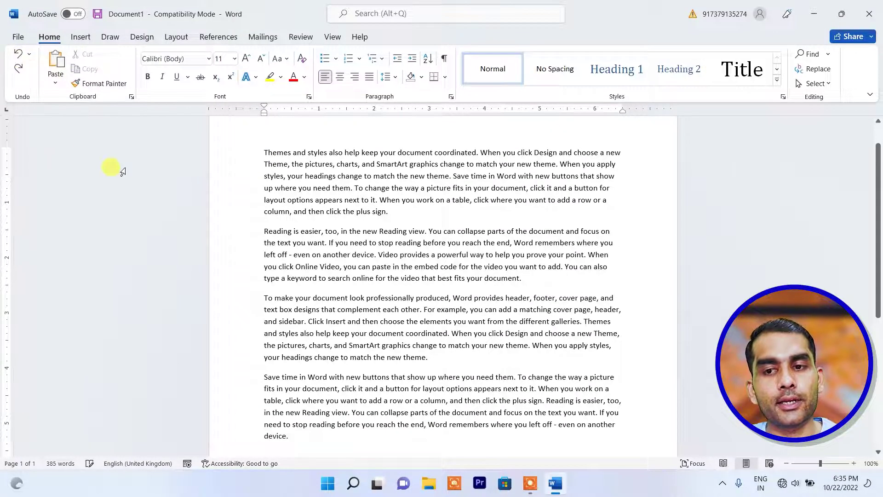
scroll(207, 221, up, 1)
click(20, 54)
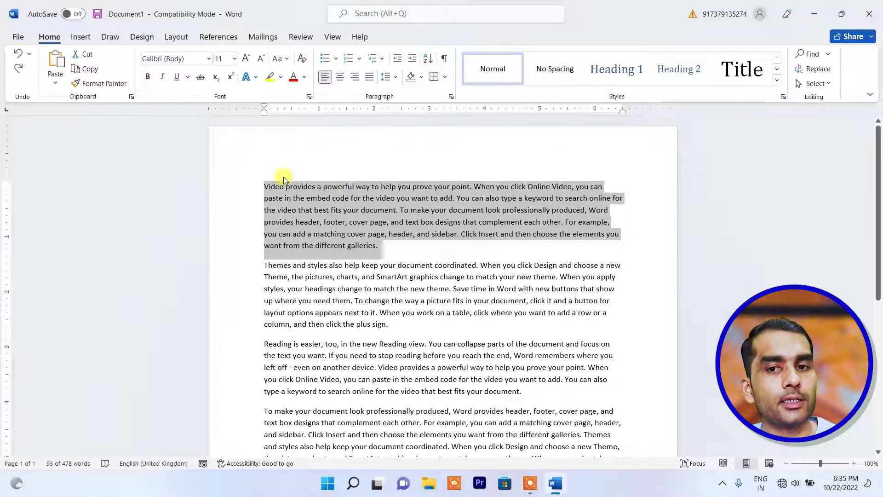
- Redo the cut of the first paragraph and all the paragraph pastes at the end of the document
click(17, 70)
click(17, 70)
click(18, 70)
click(17, 71)
click(17, 70)
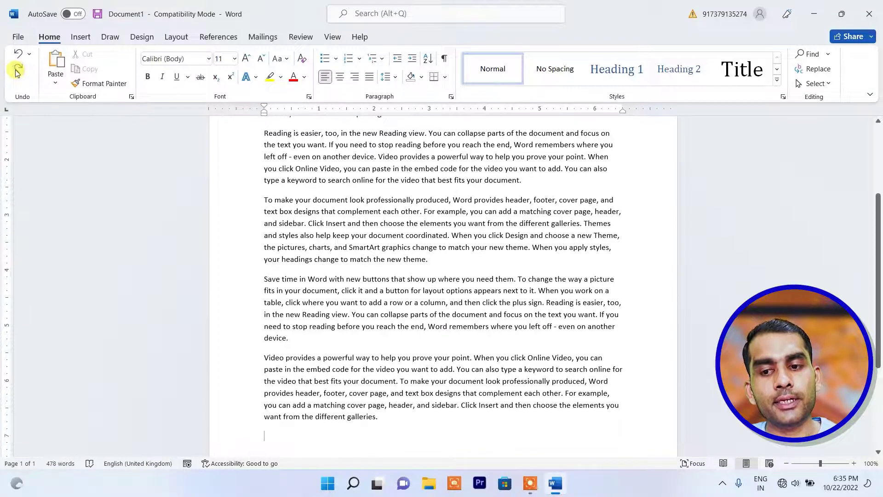
click(18, 70)
click(18, 70)
click(18, 71)
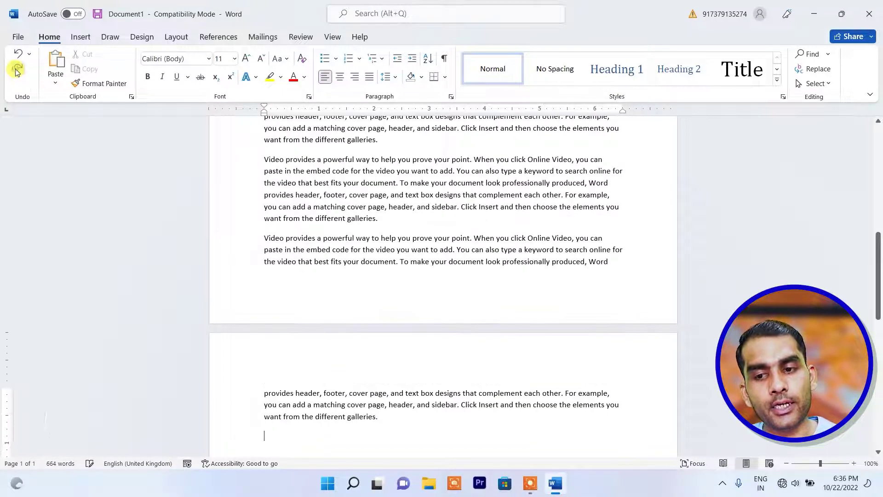
click(18, 70)
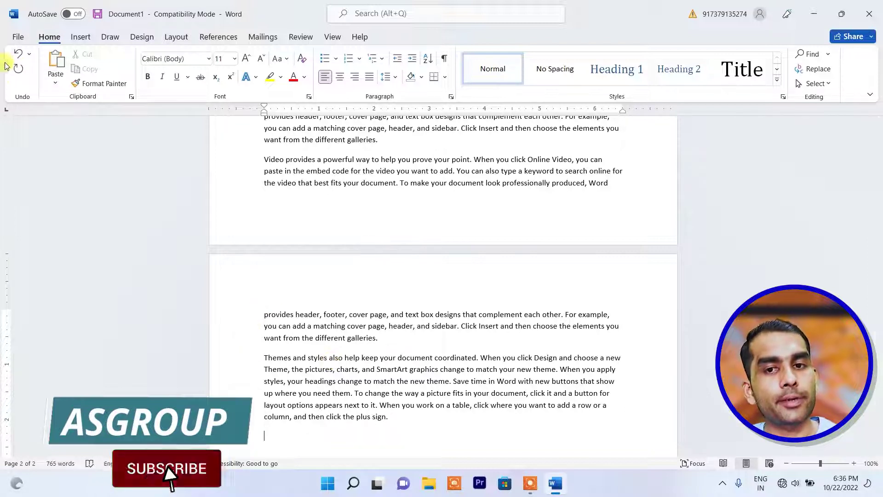
- Undo all the pasted paragraphs again, back to the end of the "Save time in Word" paragraph
click(18, 55)
click(18, 54)
click(19, 54)
click(18, 54)
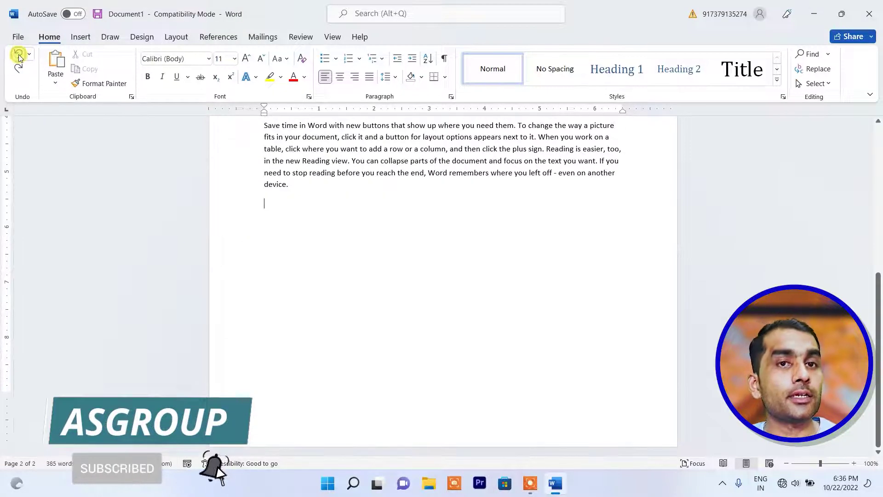
click(19, 55)
click(19, 58)
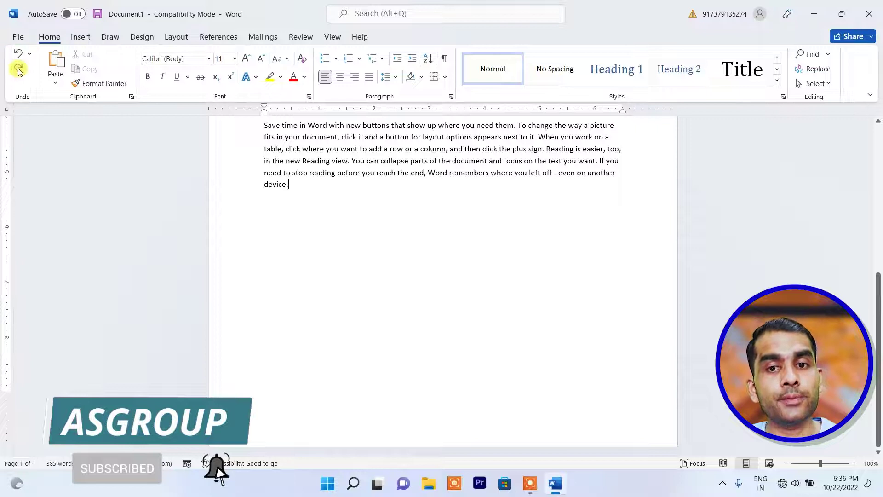
scroll(164, 205, up, 1)
scroll(165, 205, up, 5)
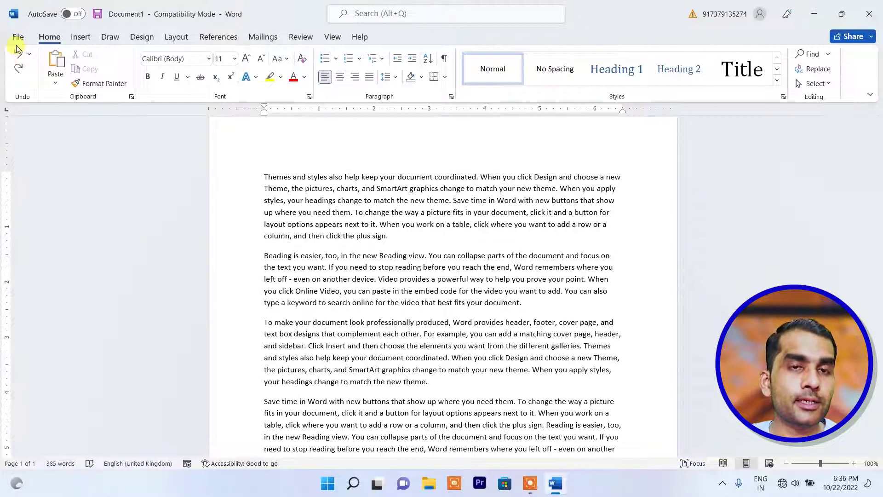
- Redo the new line after the last paragraph and enter a person's first name below it
click(19, 69)
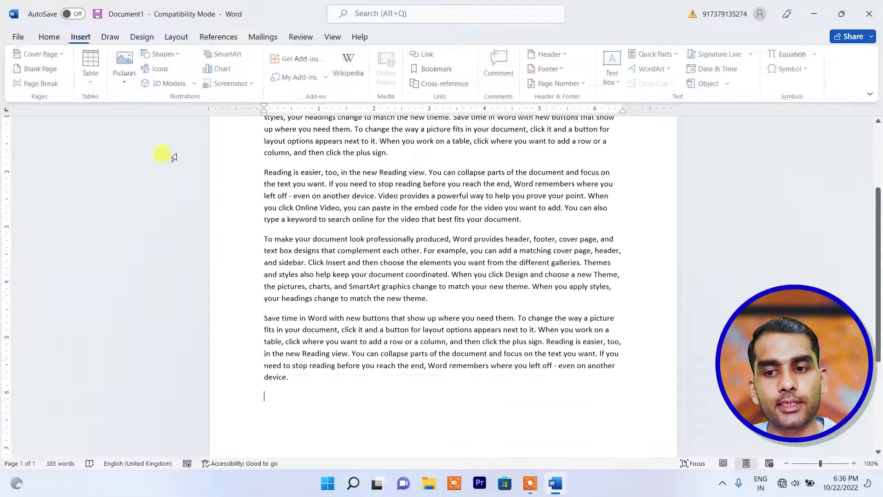
scroll(244, 230, down, 2)
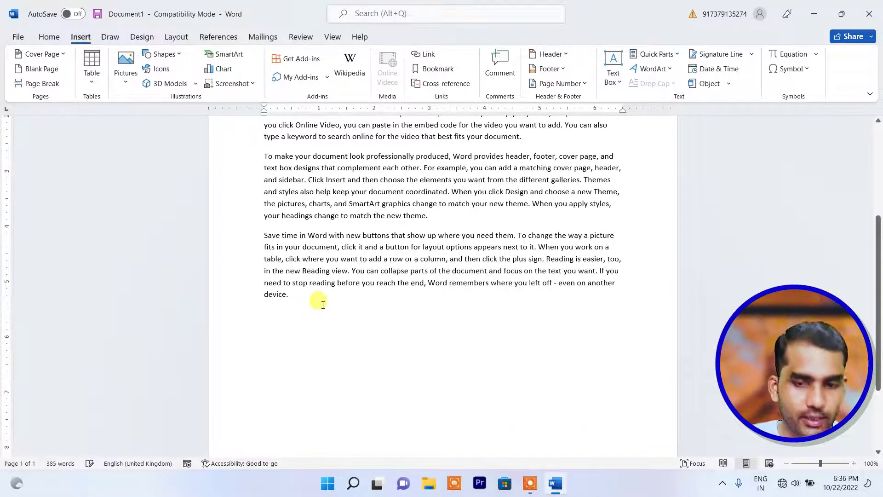
text(am)
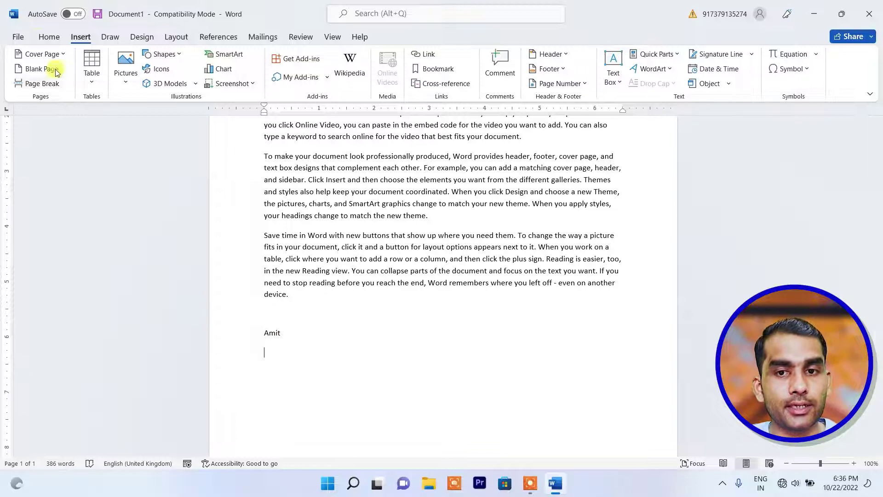
- Undo the first name entered below the last paragraph, and redo that entry
click(45, 40)
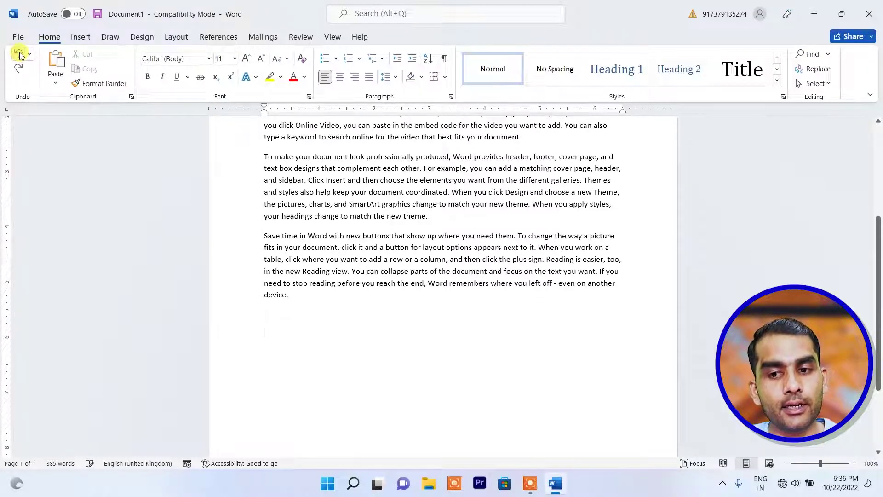
click(19, 70)
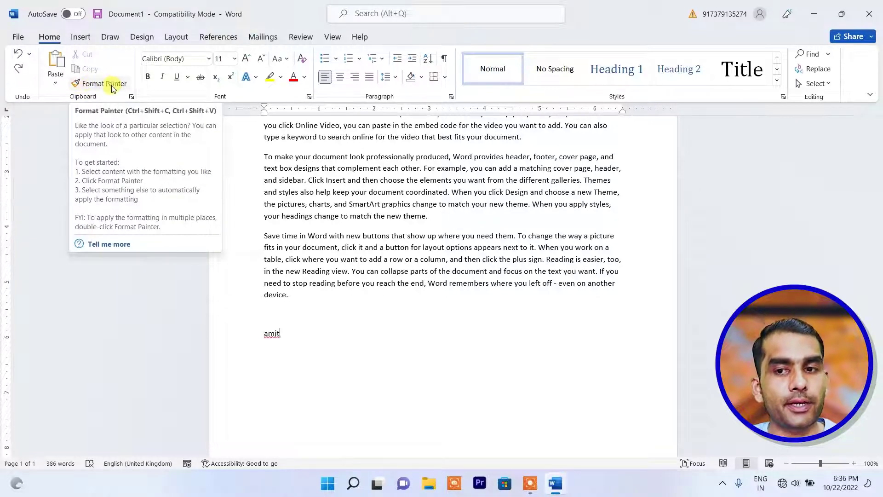
scroll(339, 197, up, 5)
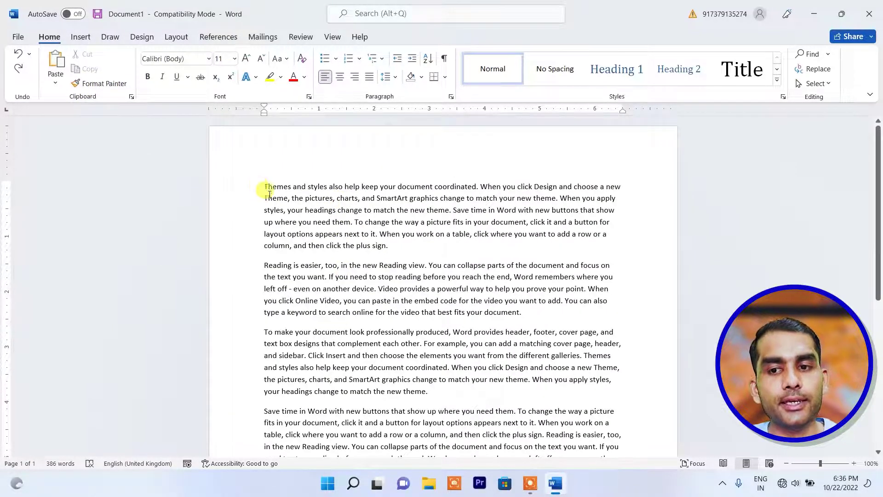
- Undo every edit back to before the sample paragraphs were generated, and redo only their generation
click(17, 55)
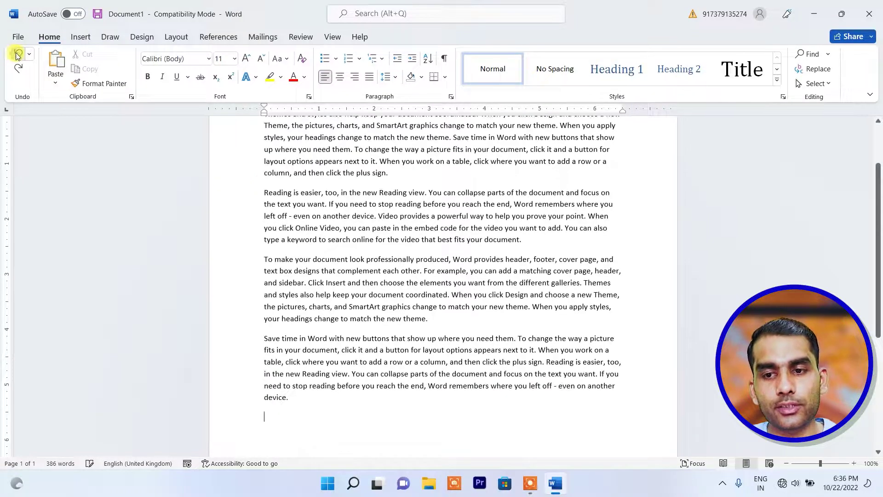
click(16, 55)
click(17, 54)
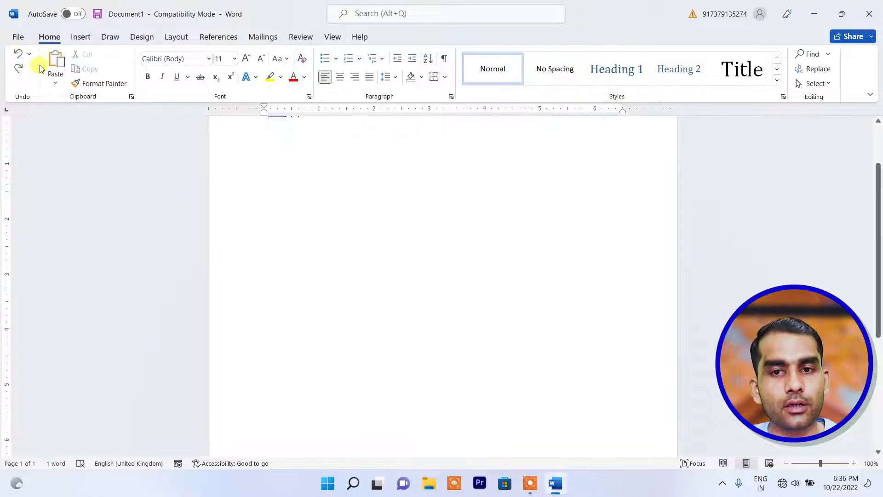
click(18, 69)
- Apply the black-fill text effect with white outline and hard shadow to the first paragraph, "Video provides a powerful way"
scroll(296, 217, up, 5)
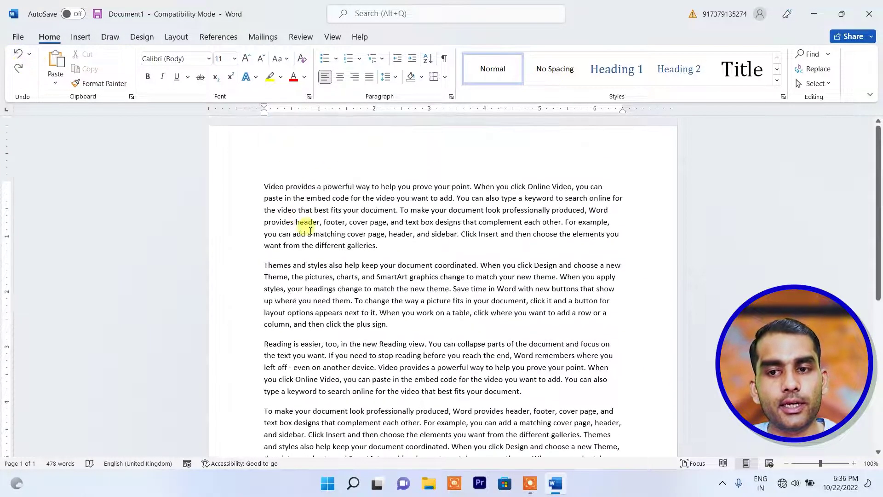
drag(264, 185, 389, 251)
click(252, 78)
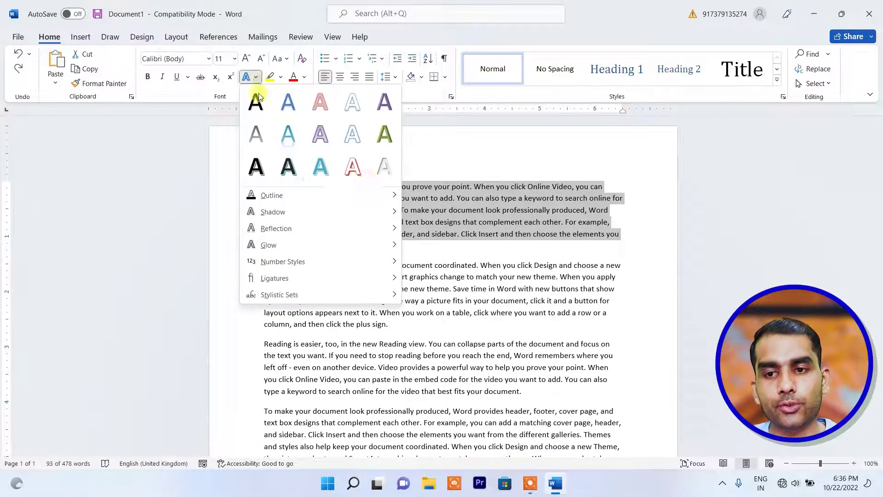
click(292, 197)
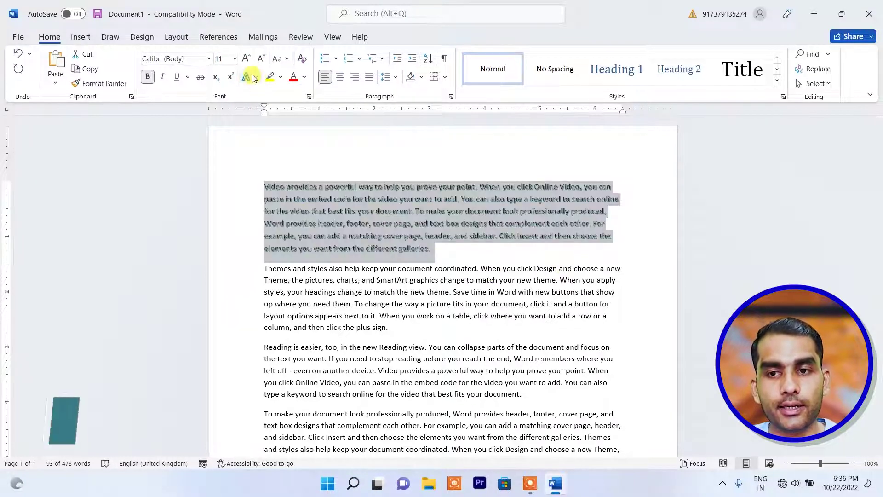
click(256, 79)
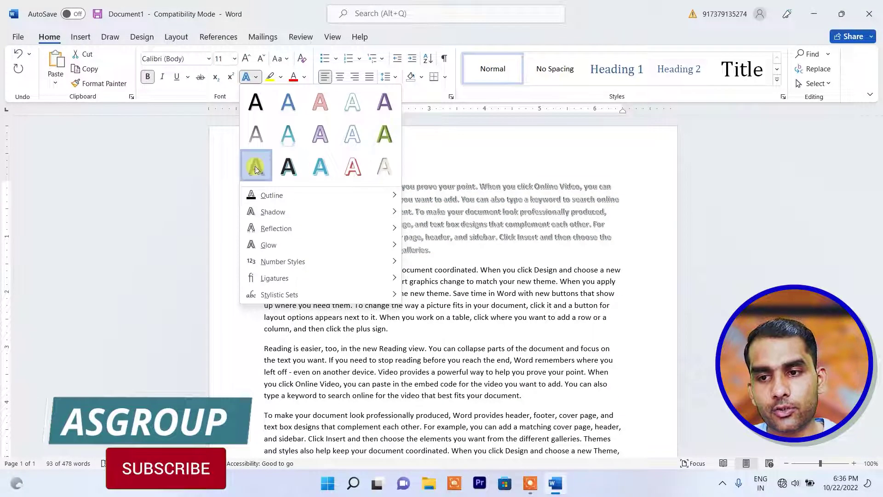
click(256, 170)
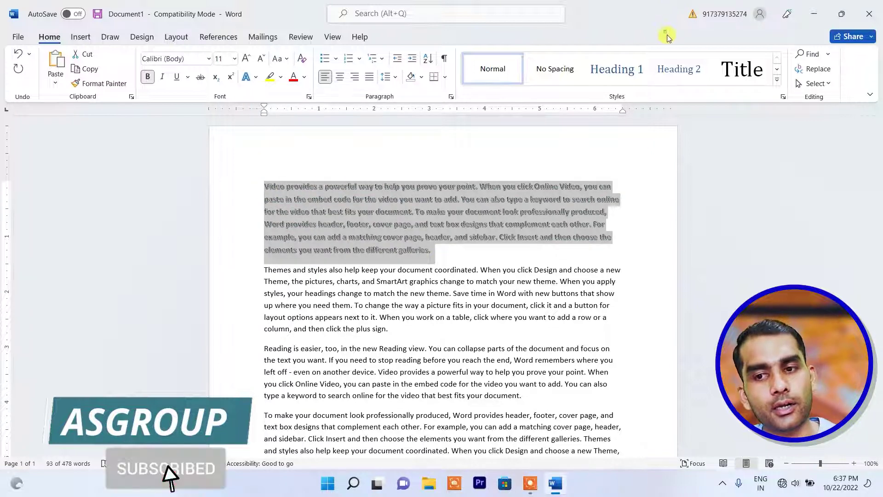
click(450, 224)
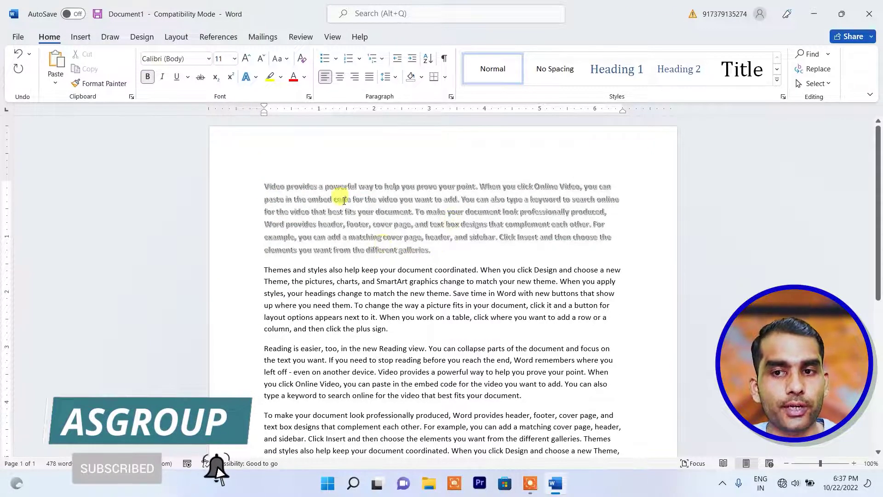
- Set the text-effect outline weight of the whole first paragraph to ¼ pt
click(854, 464)
click(853, 464)
click(854, 463)
click(853, 463)
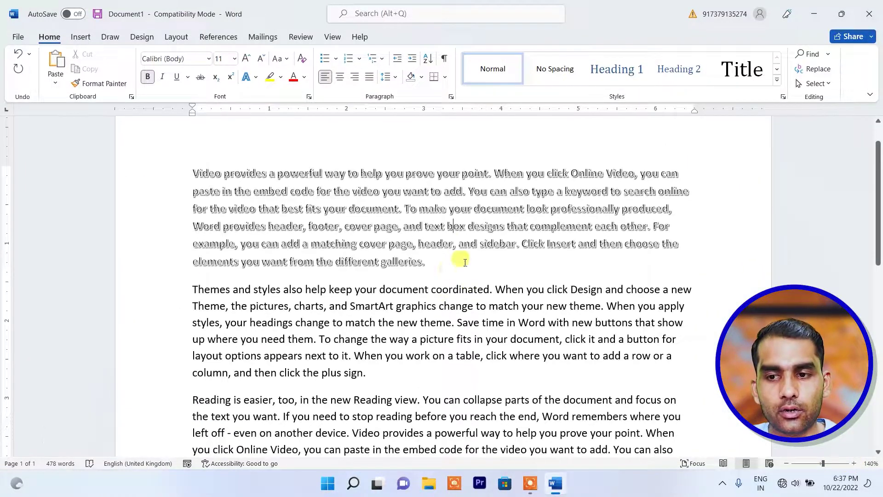
drag(442, 261, 190, 175)
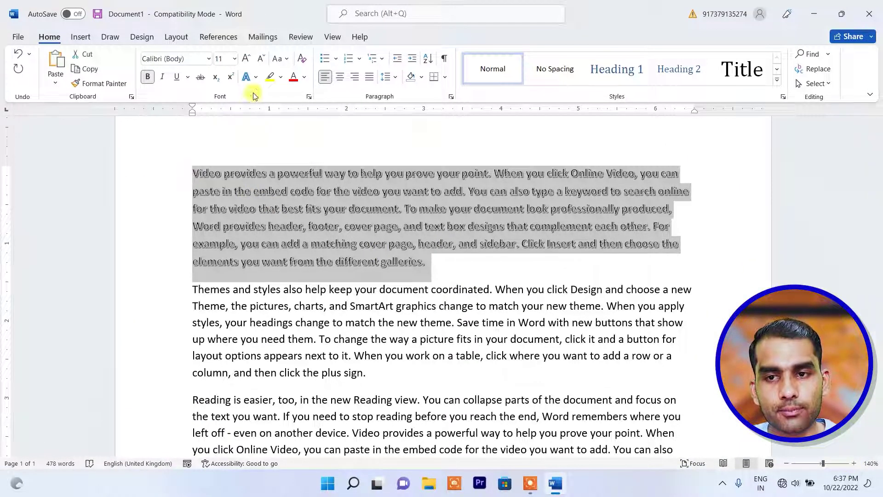
click(256, 77)
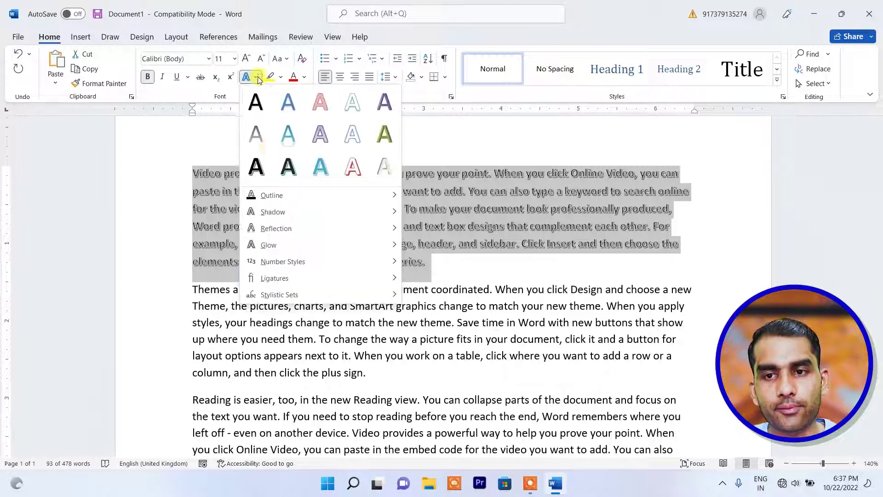
mouse_move(385, 199)
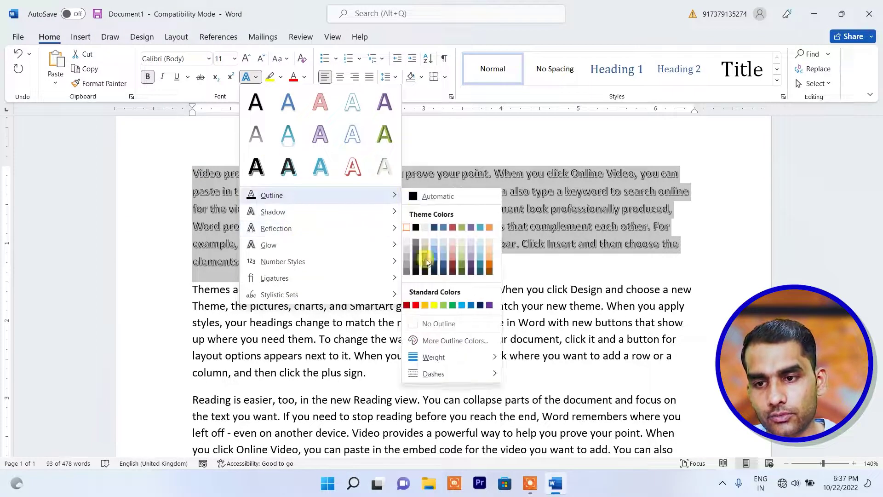
mouse_move(429, 357)
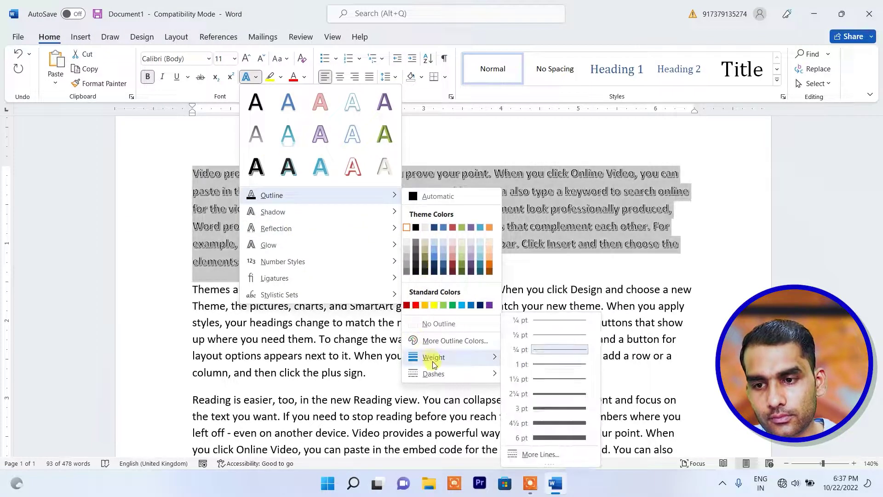
click(560, 319)
click(290, 192)
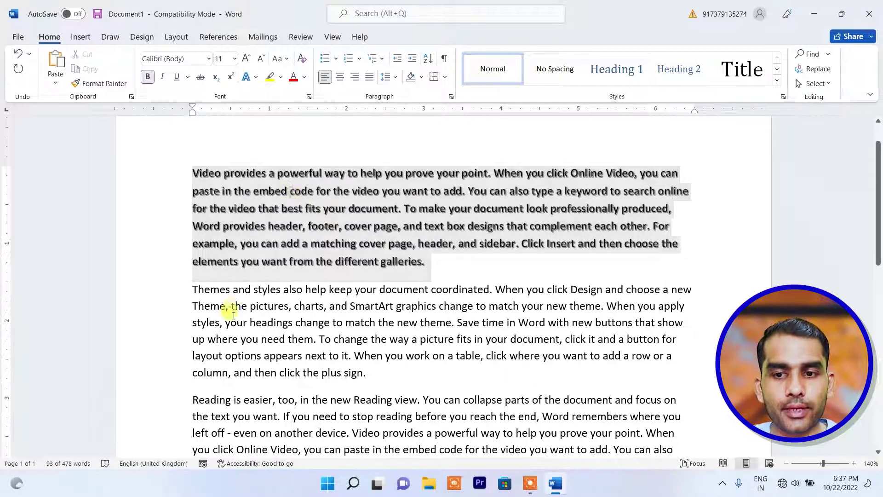
- Apply the olive-green preset text effect to the second paragraph, "Themes and styles also help"
drag(190, 289, 373, 374)
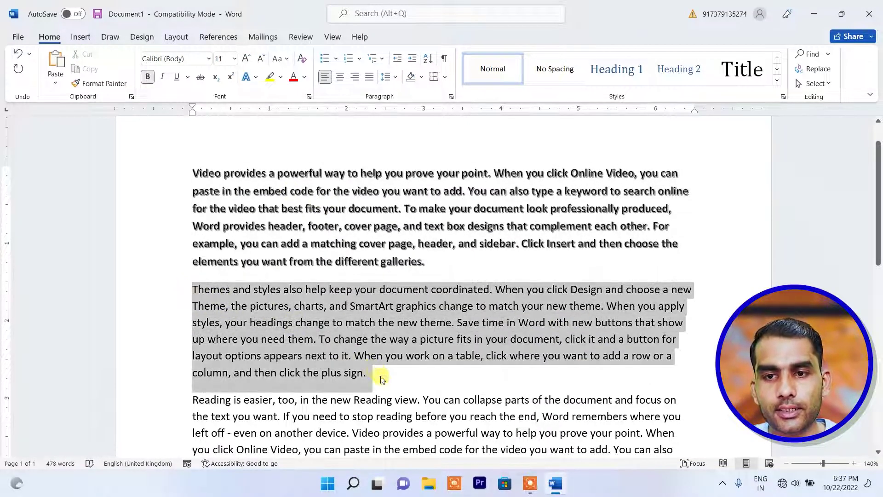
click(256, 77)
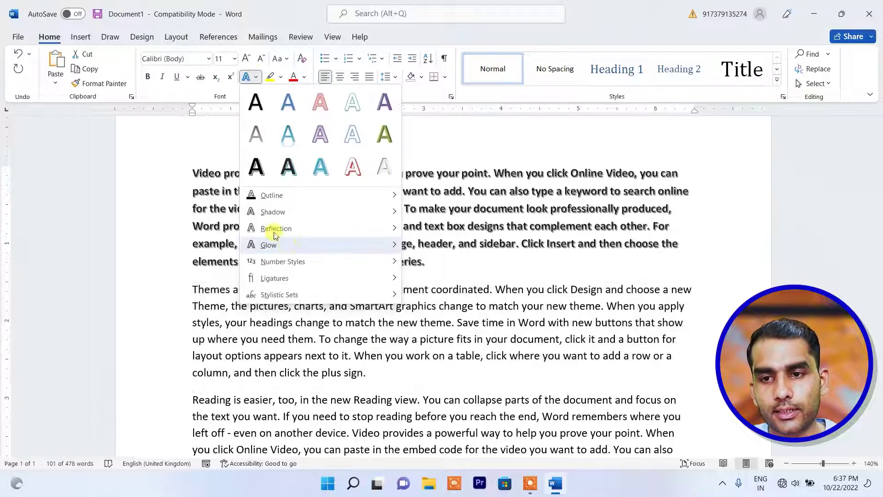
click(385, 135)
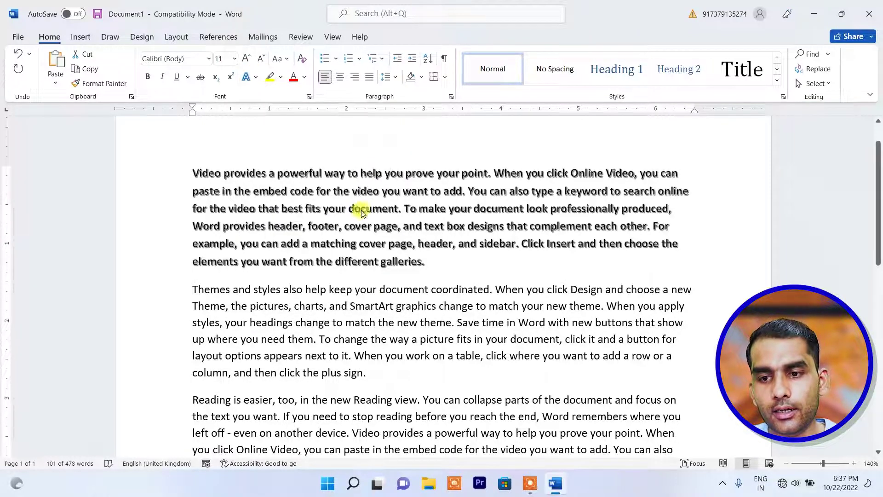
click(473, 354)
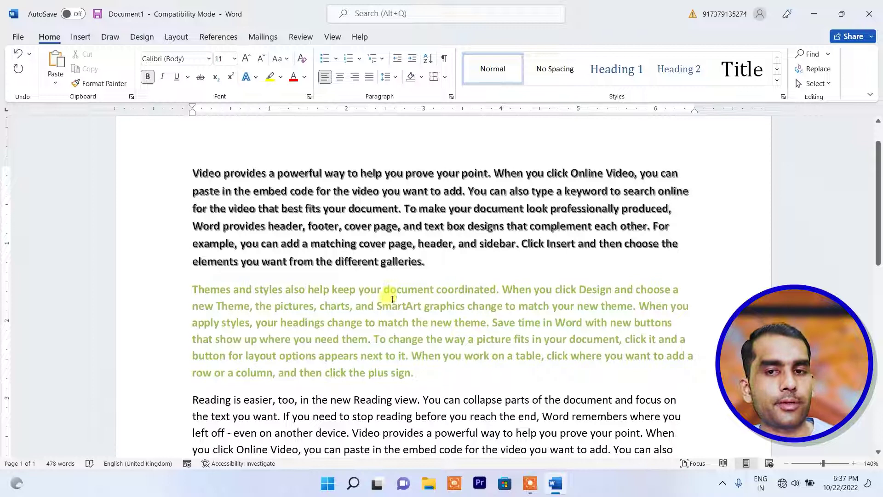
- Copy the first paragraph's formatting with Format Painter onto "look professionally produced, Word provides" in the fourth paragraph
scroll(303, 322, down, 3)
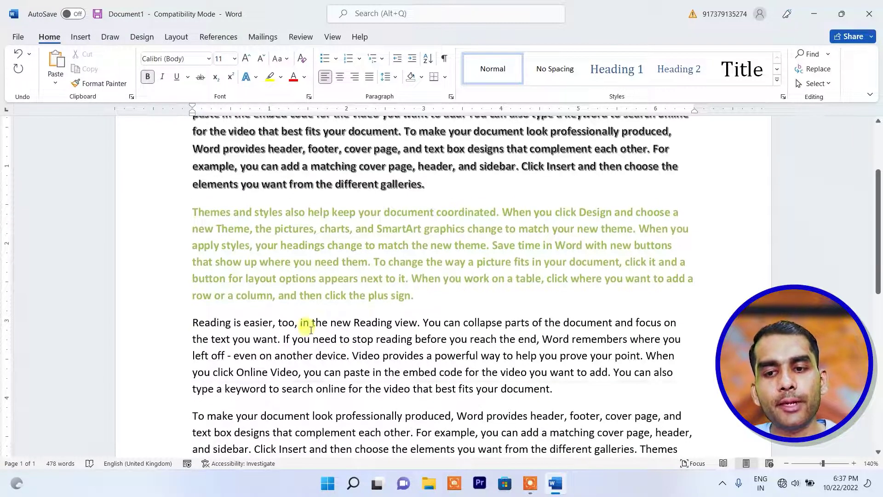
scroll(306, 317, up, 3)
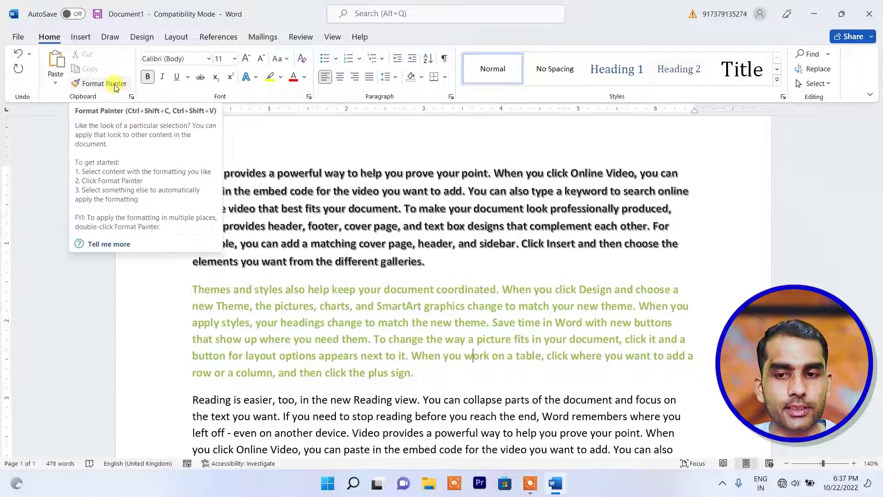
drag(421, 261, 329, 250)
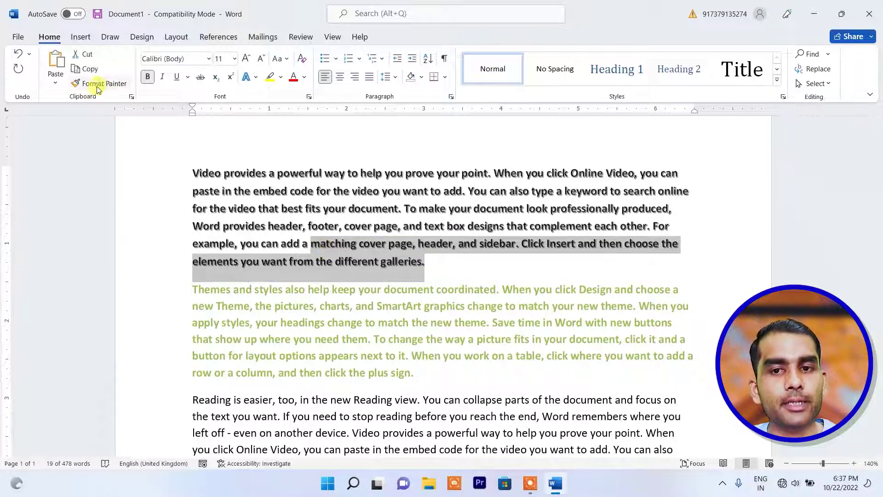
click(101, 85)
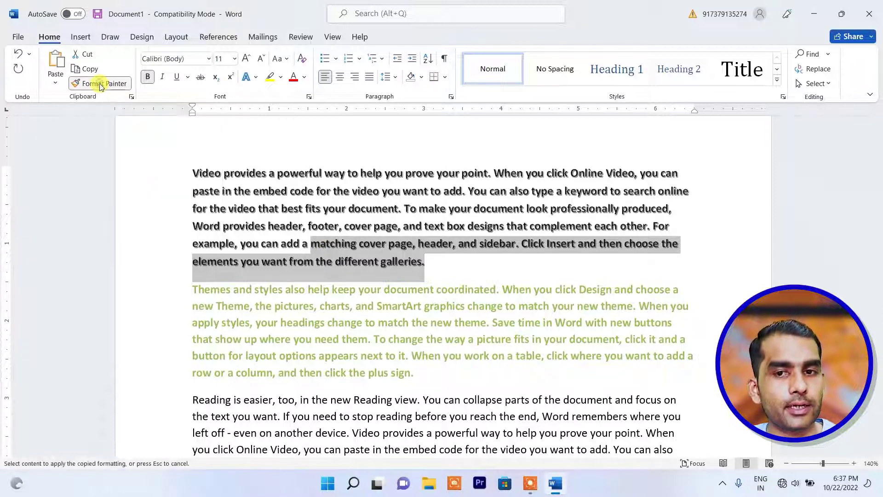
scroll(408, 362, down, 3)
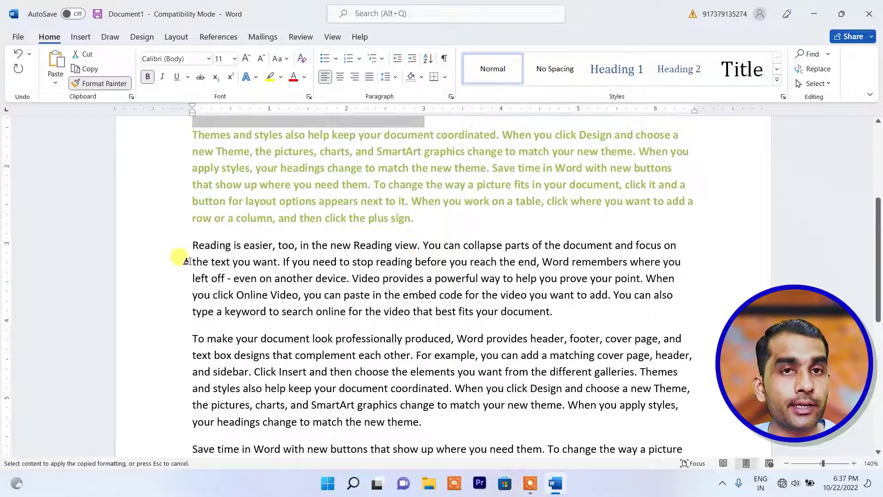
scroll(322, 189, up, 3)
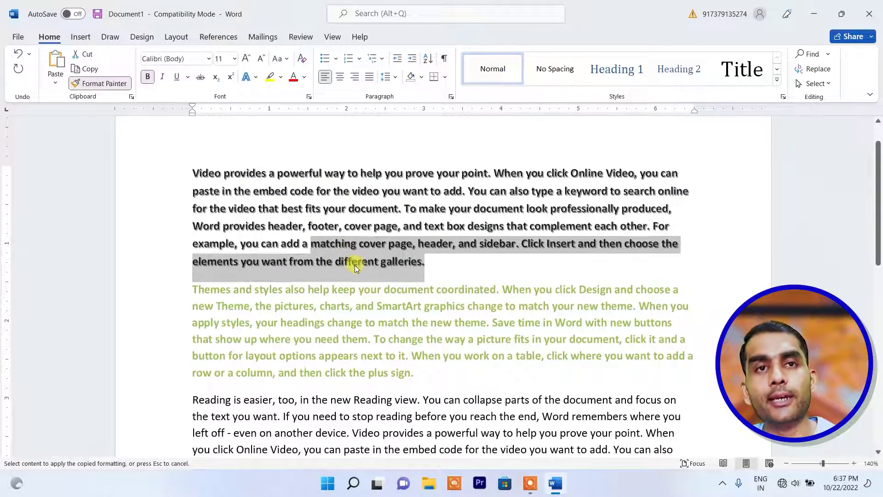
scroll(354, 265, down, 5)
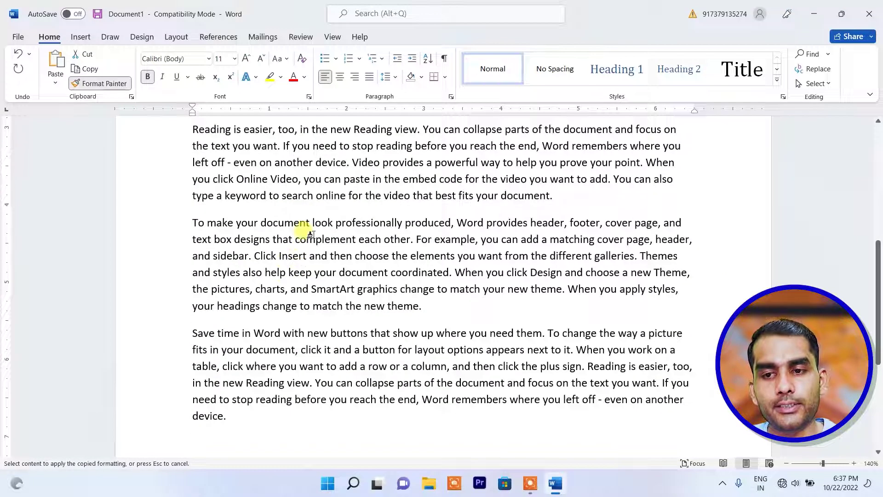
mouse_move(312, 220)
mouse_down()
mouse_move(391, 203)
mouse_move(413, 223)
mouse_move(506, 221)
mouse_up()
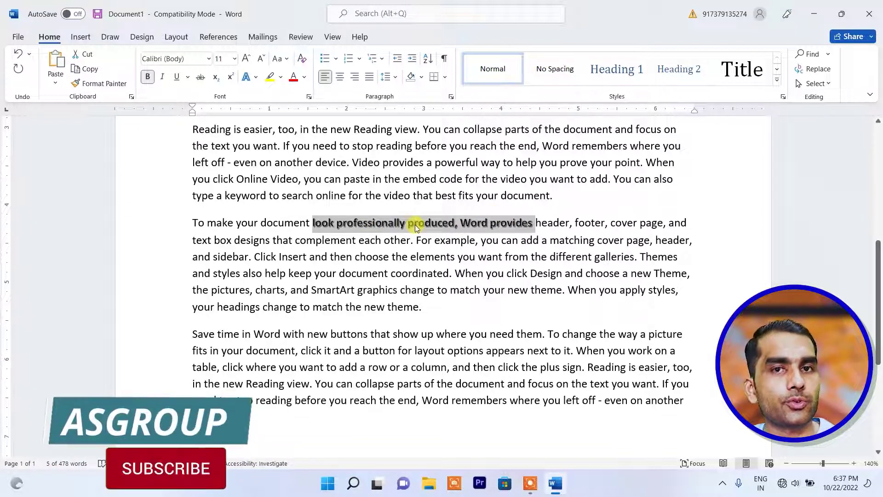
- Copy the green formatting of "coordinated." with Format Painter onto the entire last paragraph, "Save time in Word"
scroll(440, 218, up, 3)
drag(437, 173, 498, 177)
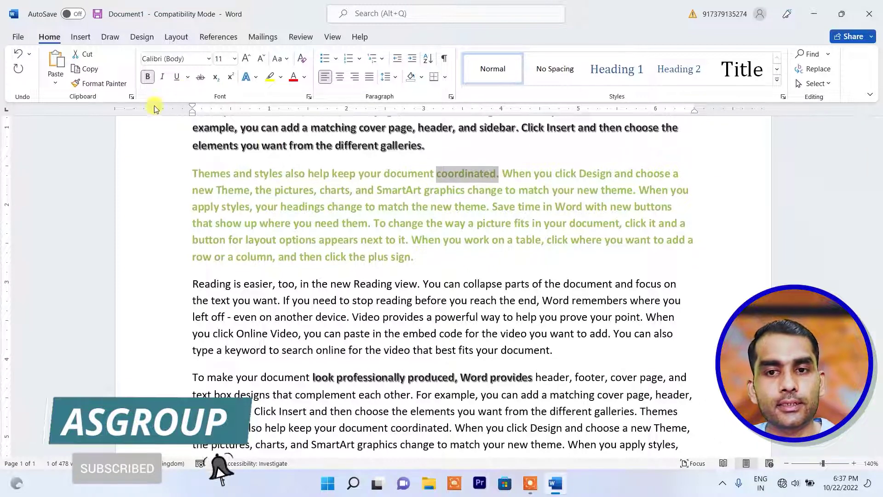
click(109, 83)
scroll(313, 275, down, 5)
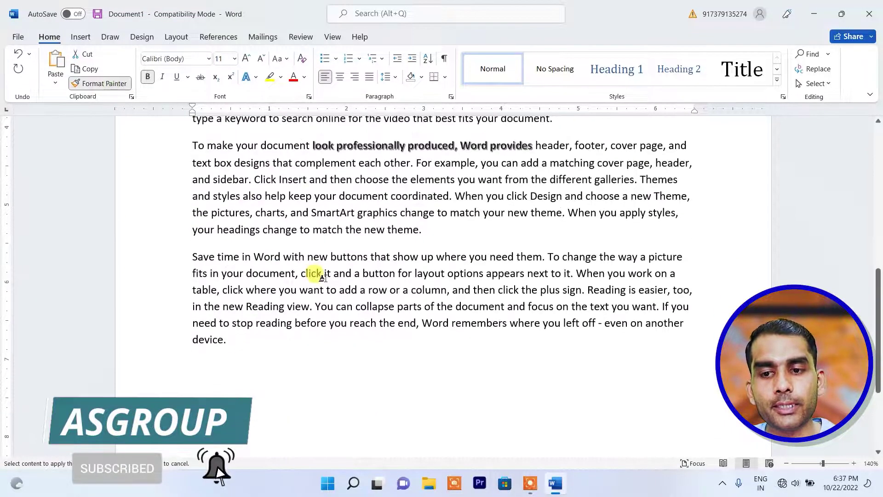
drag(192, 253, 251, 341)
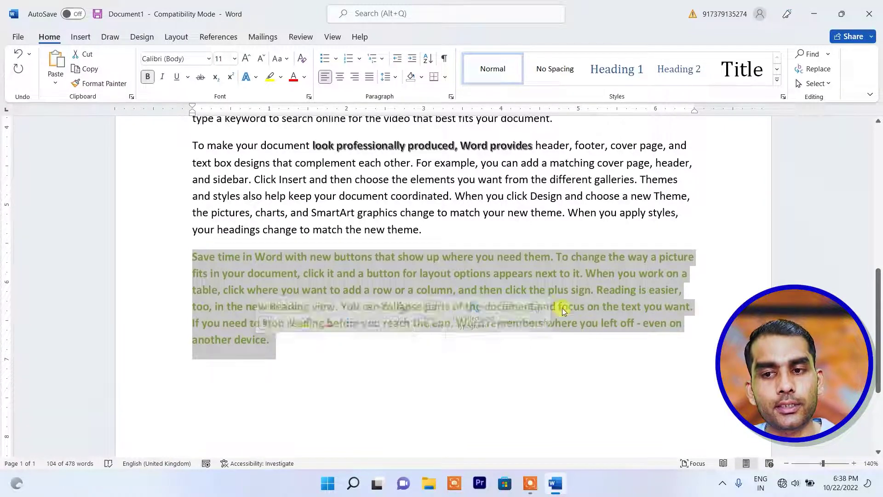
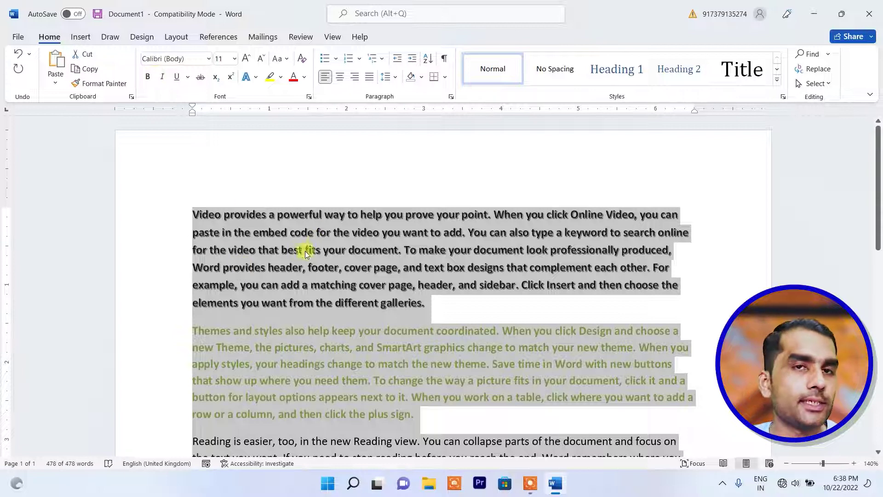
- Select the whole document and clear all formatting from its text
click(304, 58)
scroll(340, 216, down, 5)
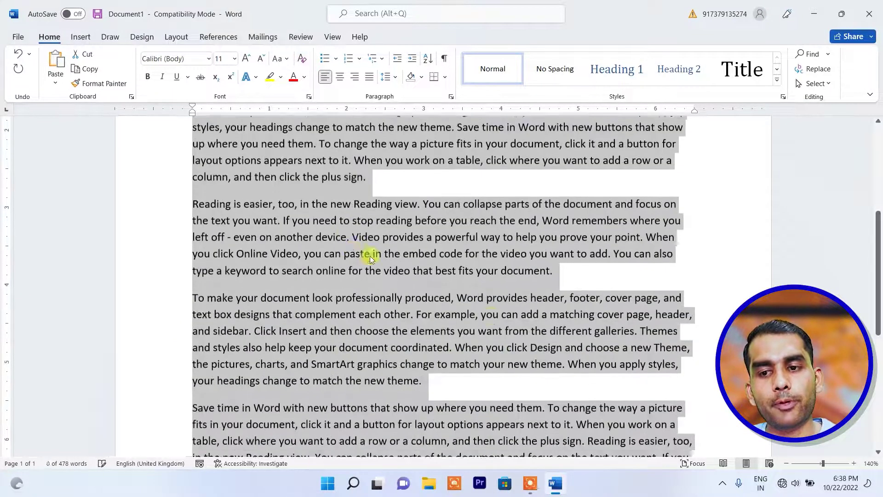
click(784, 463)
click(784, 464)
click(784, 464)
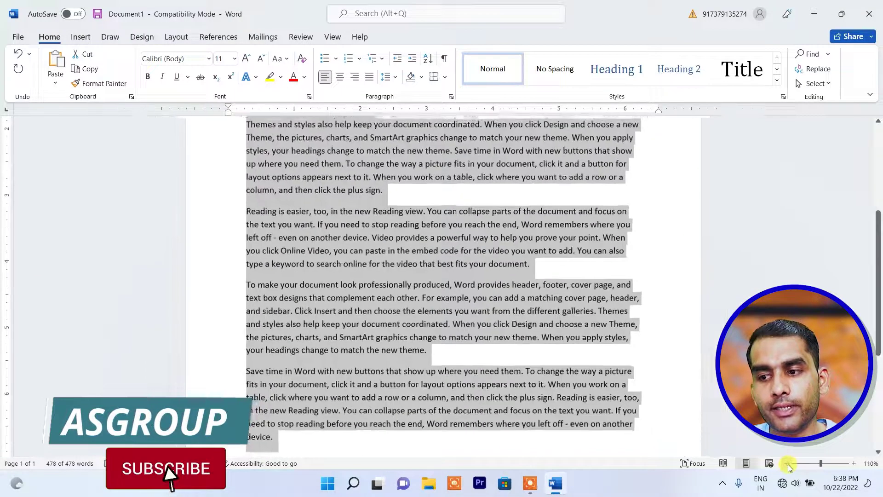
- Select the first paragraph and browse the available fonts from Algerian to Forte, previewing them on its text
click(784, 464)
scroll(509, 358, up, 4)
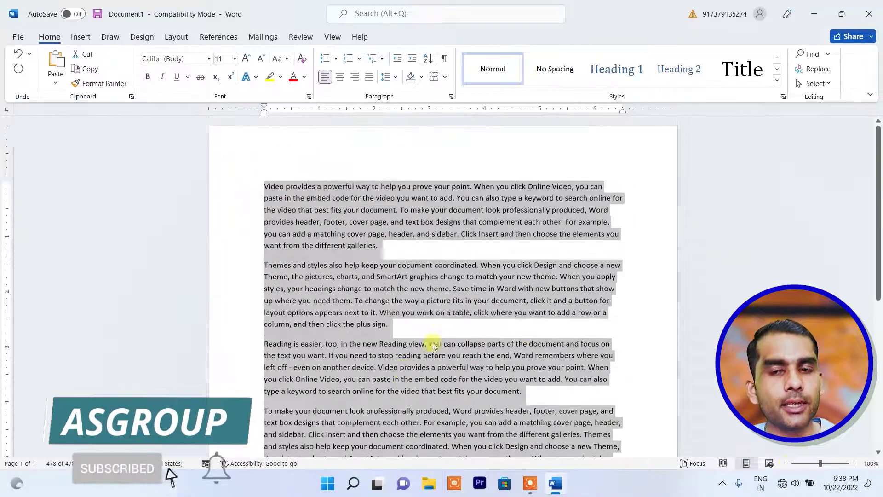
click(305, 240)
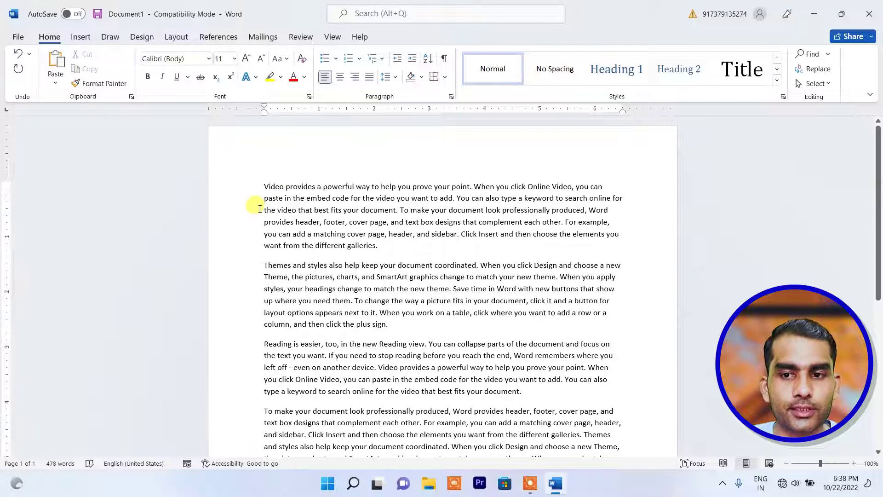
drag(254, 182, 379, 246)
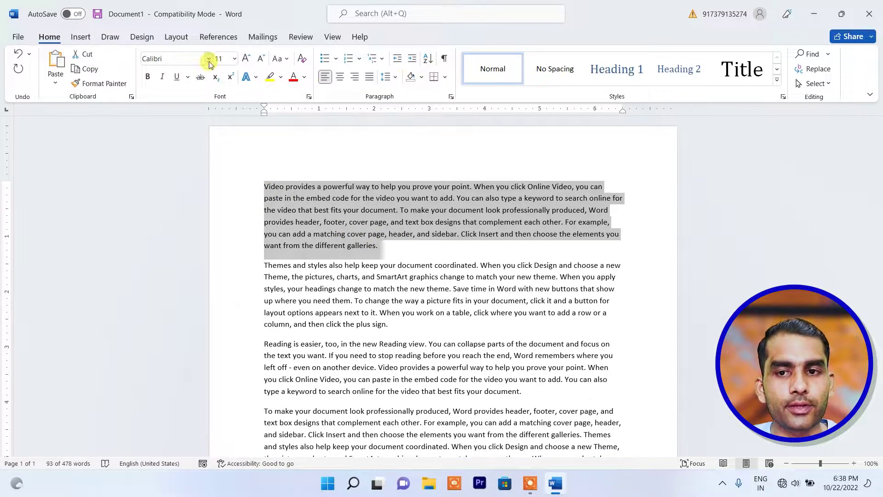
click(209, 60)
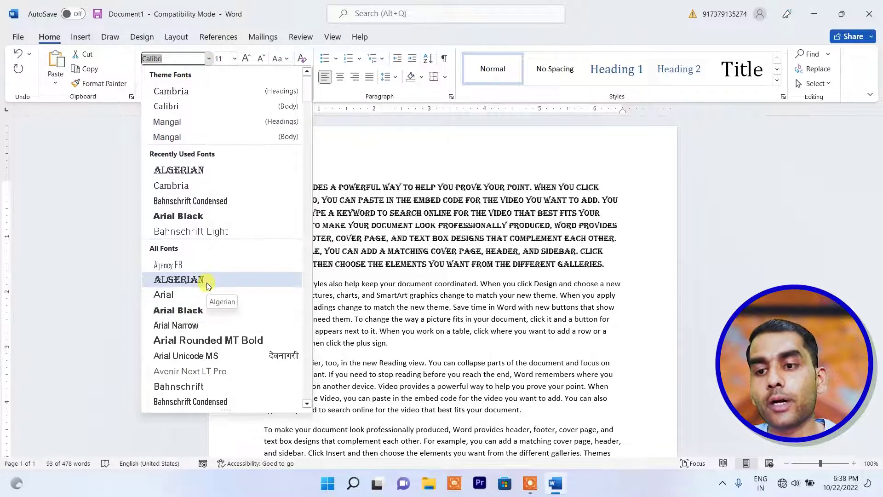
scroll(211, 353, down, 5)
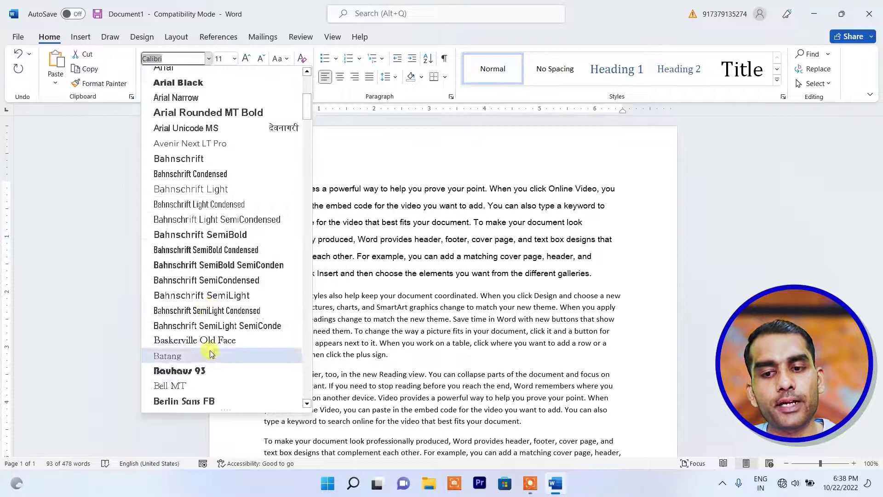
scroll(211, 352, down, 15)
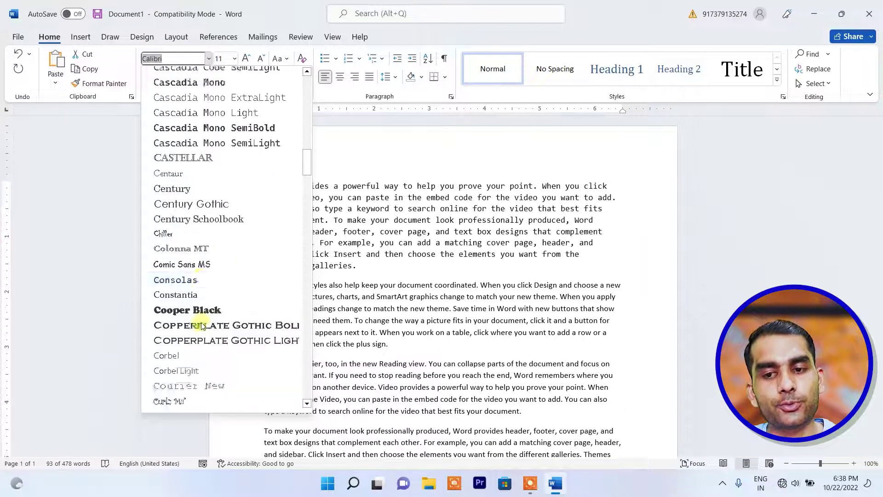
scroll(201, 326, down, 5)
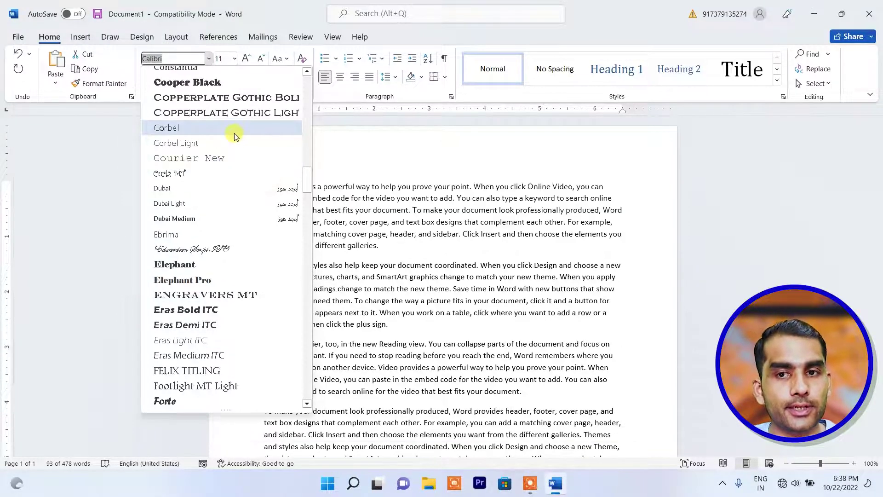
scroll(233, 133, up, 6)
key(Escape)
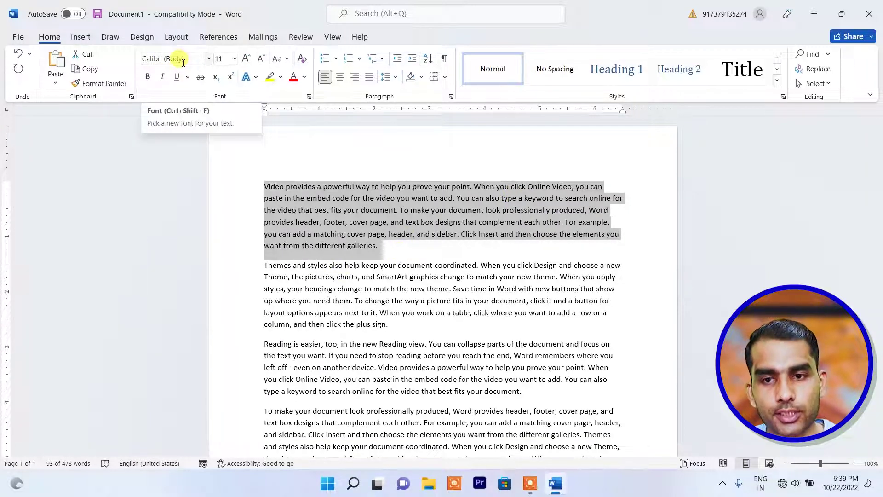
- Set the first paragraph's font size to 72, reduce it to 8, and return it to 11
click(234, 59)
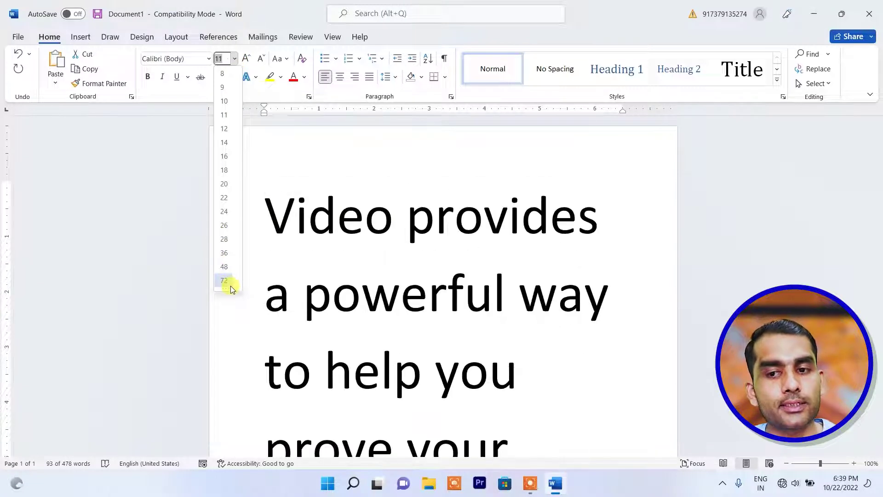
click(223, 282)
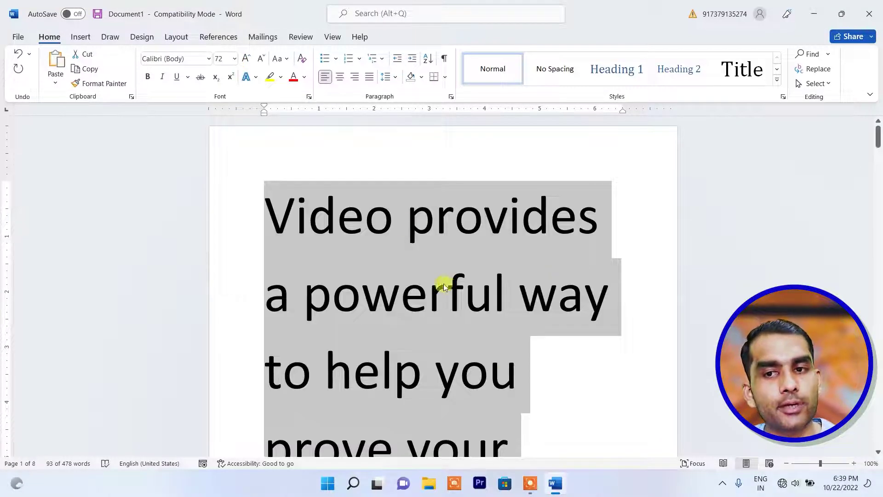
click(235, 59)
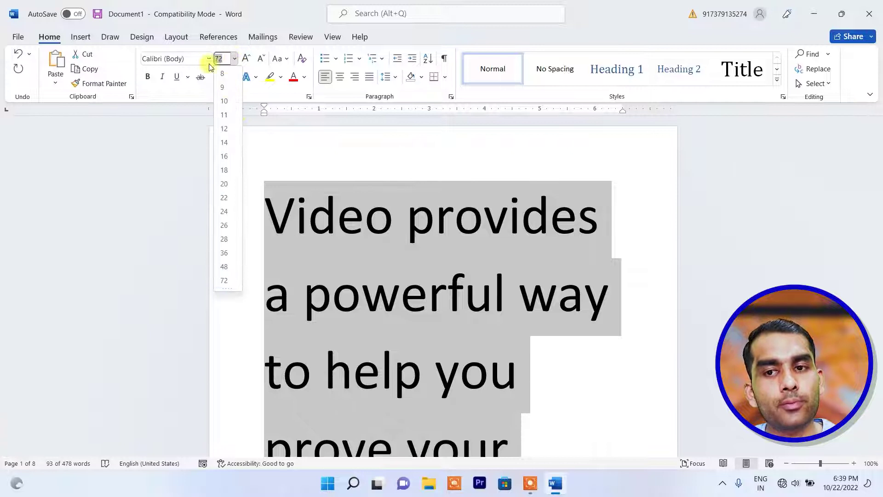
click(222, 73)
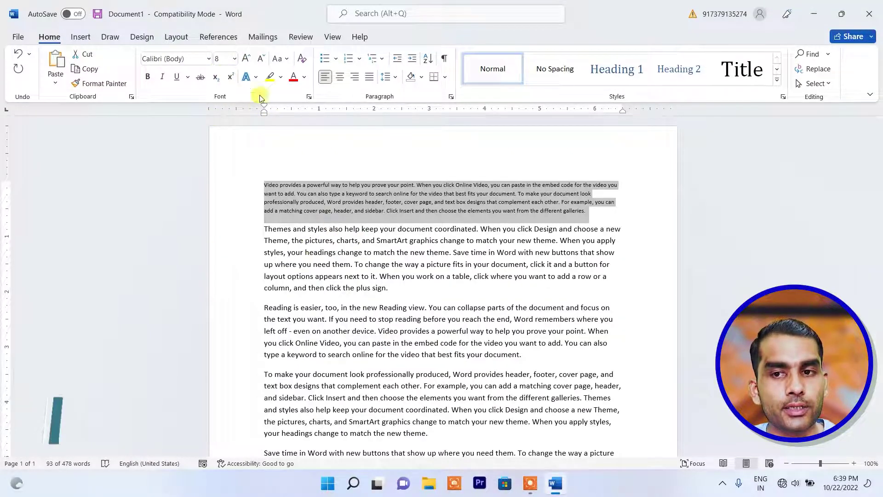
click(234, 58)
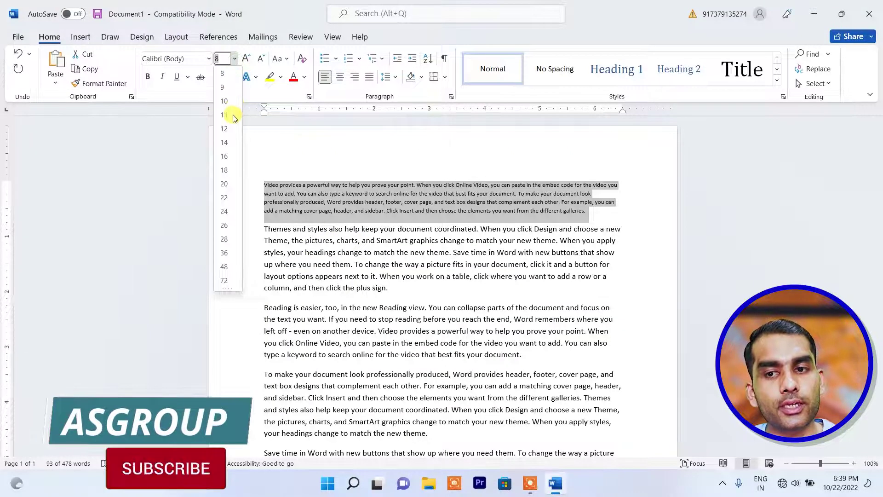
click(224, 114)
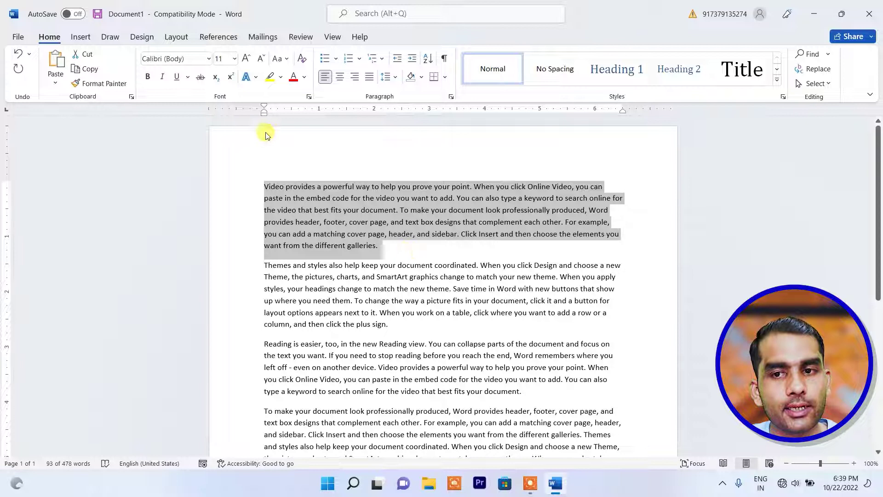
- Enlarge the first paragraph's text step by step with Increase Font Size up to 36
click(246, 60)
click(245, 60)
click(245, 60)
click(245, 60)
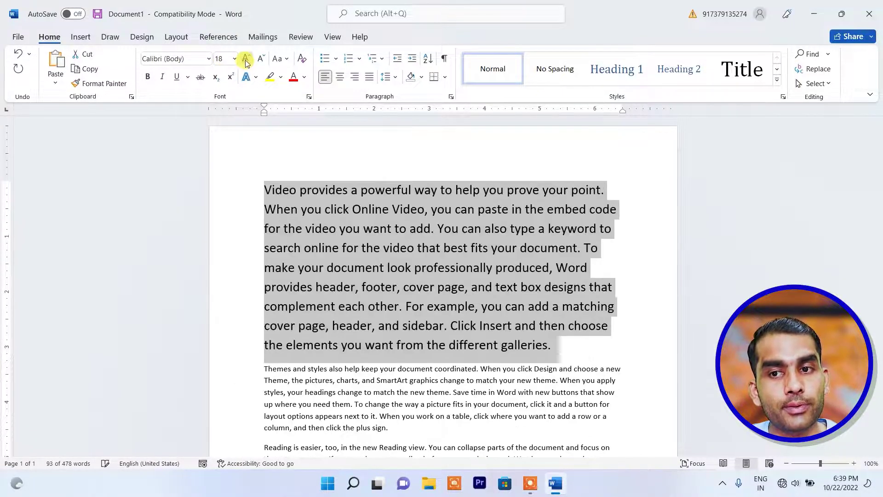
click(246, 60)
click(245, 60)
click(246, 60)
click(246, 59)
click(246, 60)
click(246, 60)
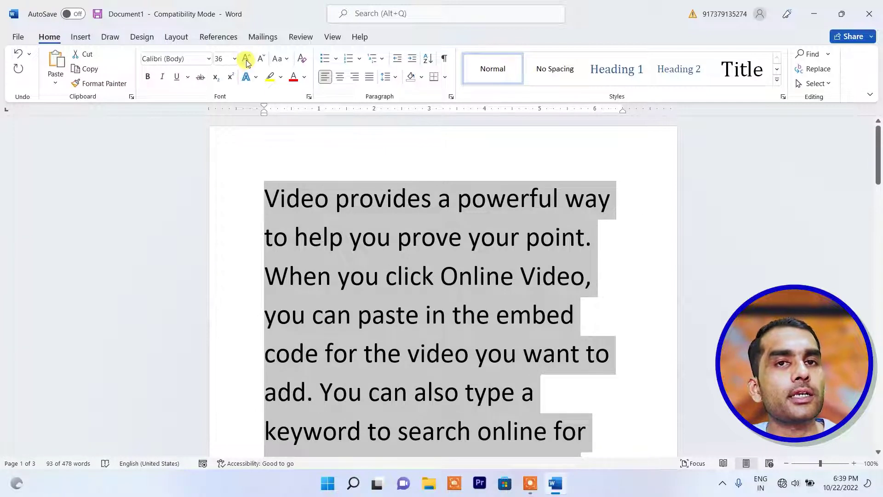
- Shrink the first paragraph's text step by step with Decrease Font Size down to 11
click(260, 60)
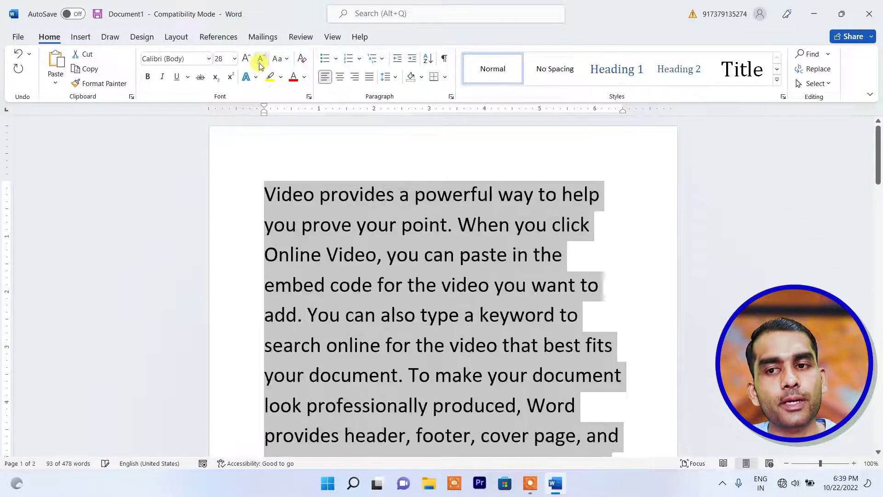
click(260, 59)
click(260, 60)
click(260, 59)
click(260, 60)
click(260, 60)
click(260, 61)
click(261, 61)
click(260, 61)
click(261, 61)
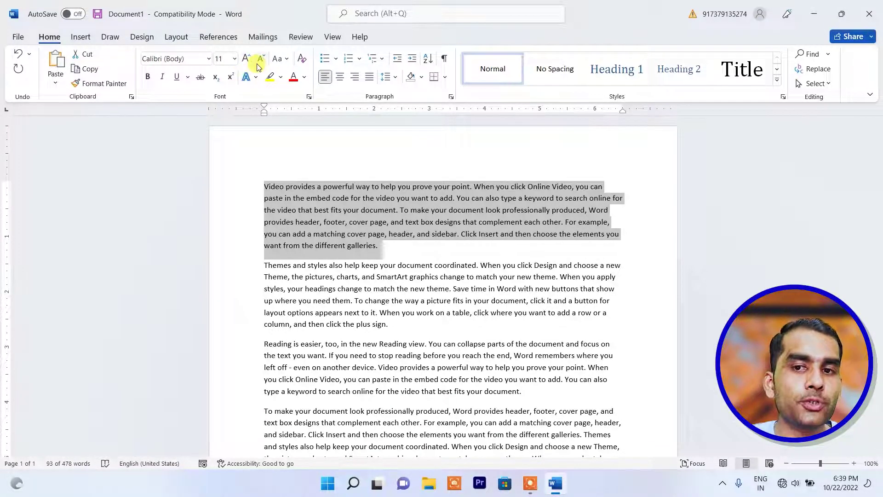
click(303, 246)
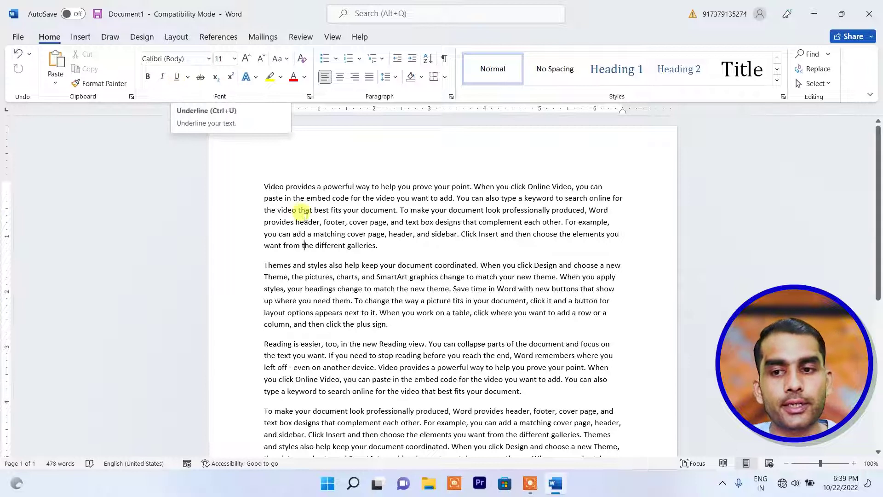
- Make the entire first paragraph, "Video provides a powerful way", bold
drag(263, 186, 395, 256)
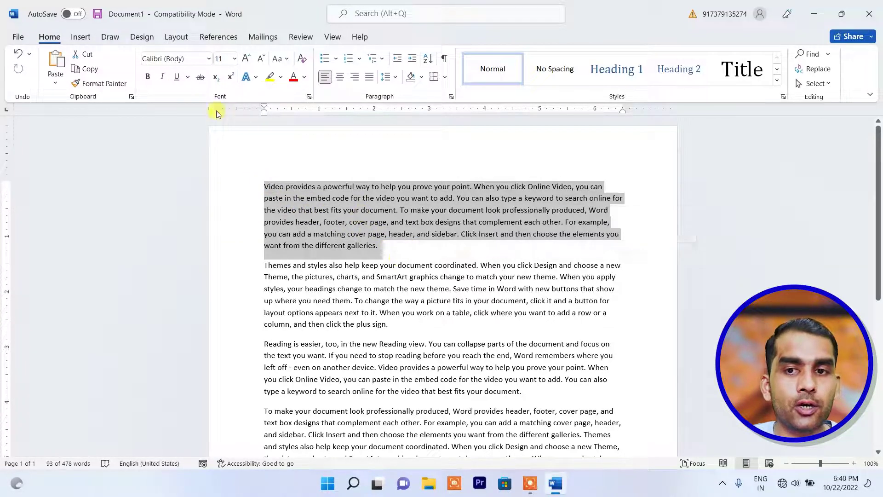
click(147, 77)
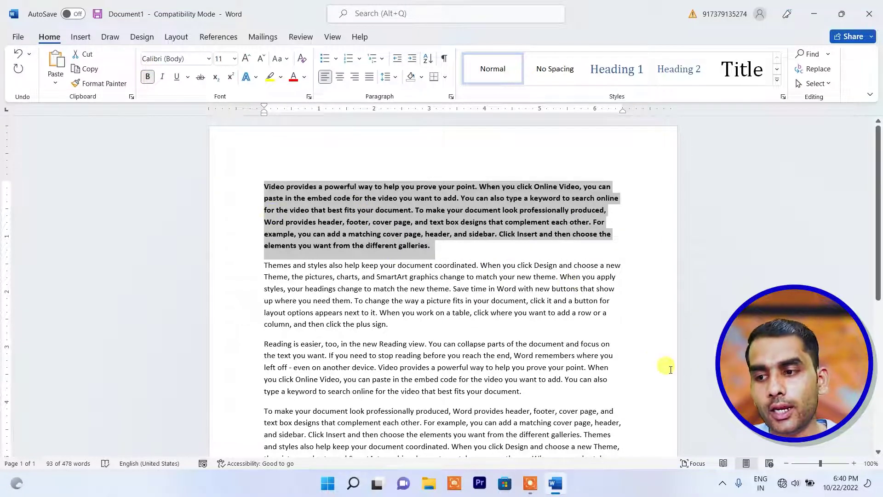
click(855, 463)
click(855, 464)
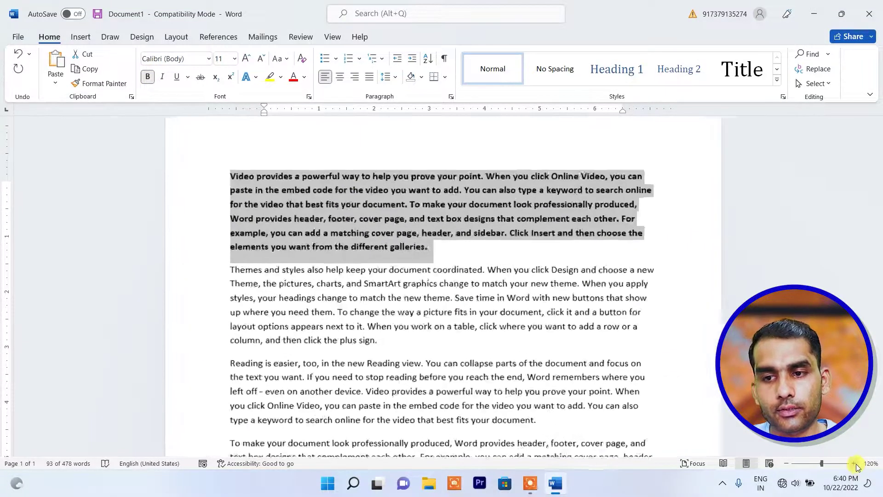
click(855, 464)
click(855, 463)
click(854, 463)
click(854, 463)
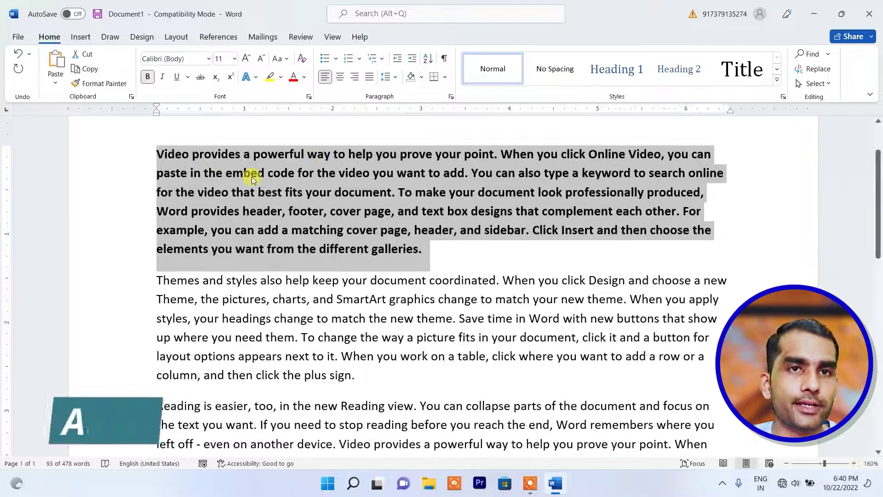
click(258, 251)
- Italicize the second paragraph, "Themes and styles also help", and remove the italics again
drag(148, 275, 357, 388)
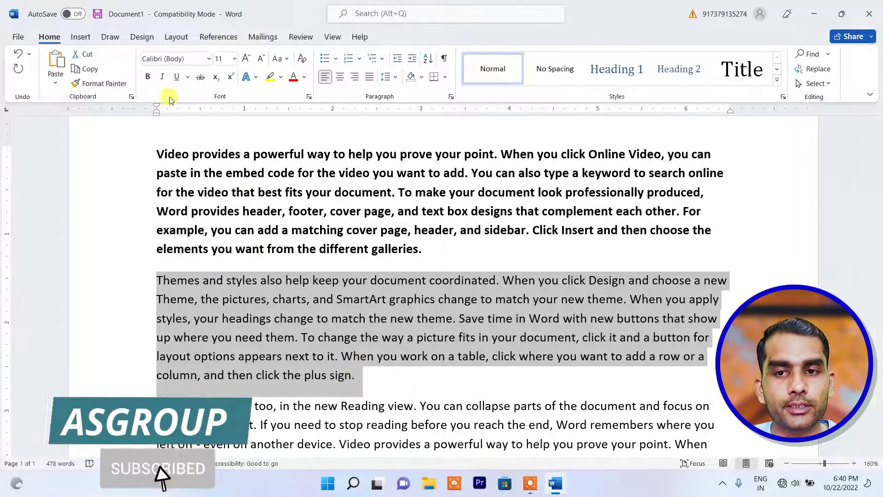
click(162, 77)
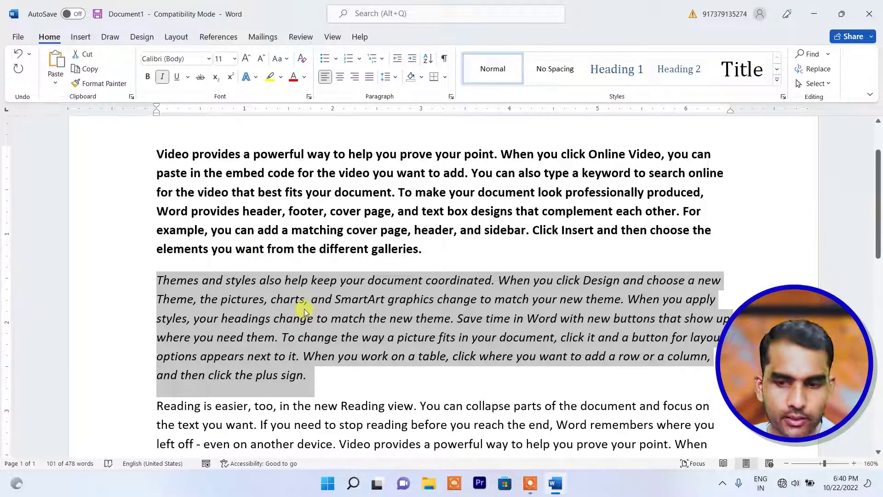
key(ctrl+i)
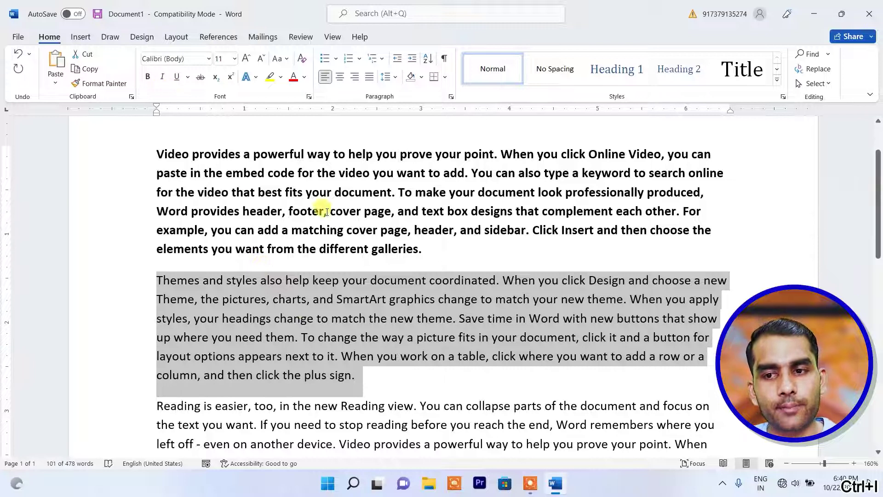
- Remove the bold formatting from the whole first paragraph and apply it again
double_click(432, 250)
shift+click(159, 146)
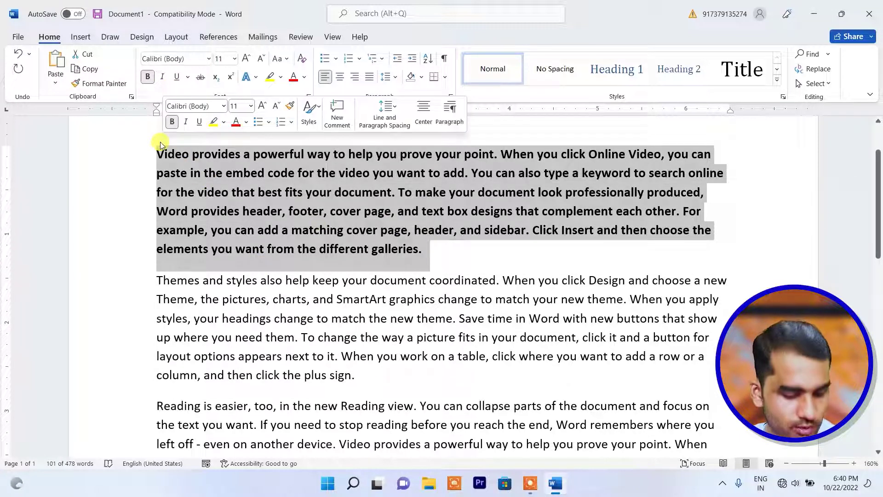
key(ctrl+b)
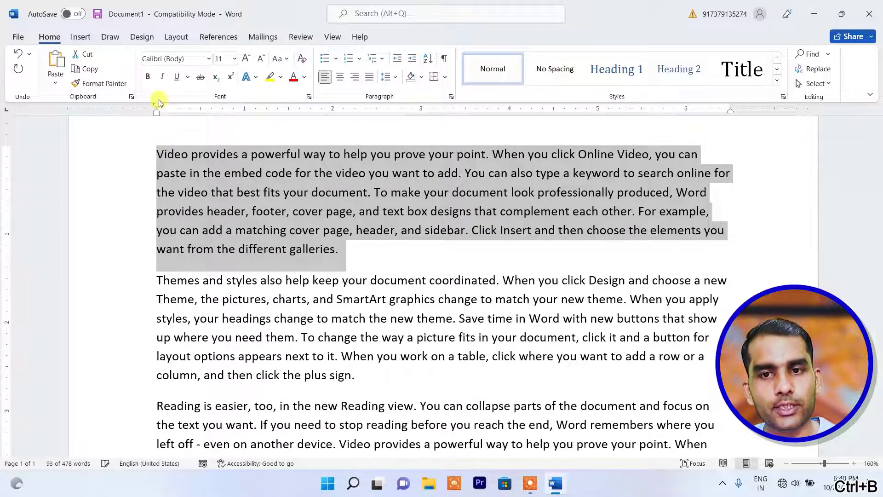
click(149, 77)
click(183, 304)
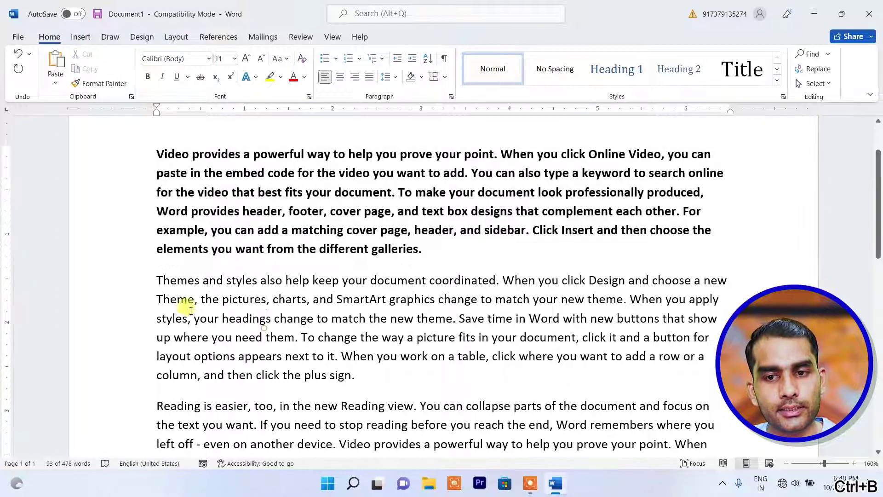
- Apply italic formatting to the whole second paragraph, "Themes and styles also help"
click(164, 273)
drag(158, 276, 351, 380)
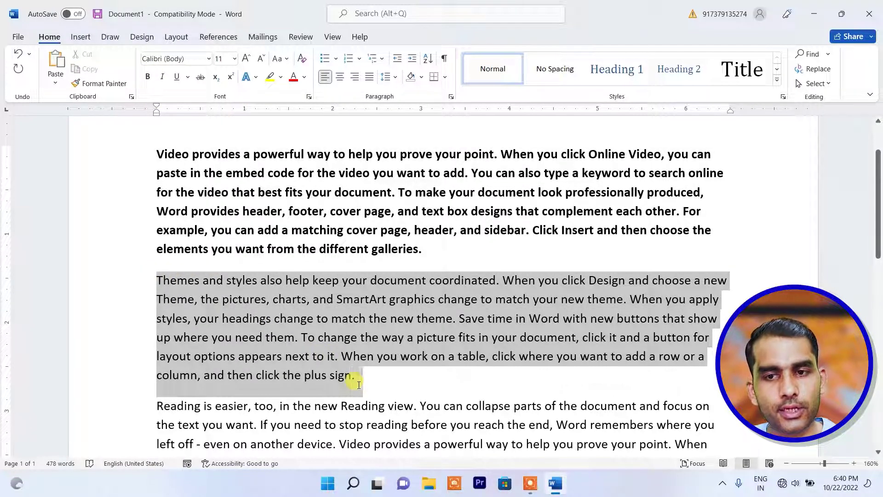
click(162, 77)
- Underline the text of the third paragraph, "Reading is easier, too"
scroll(207, 281, down, 3)
click(195, 248)
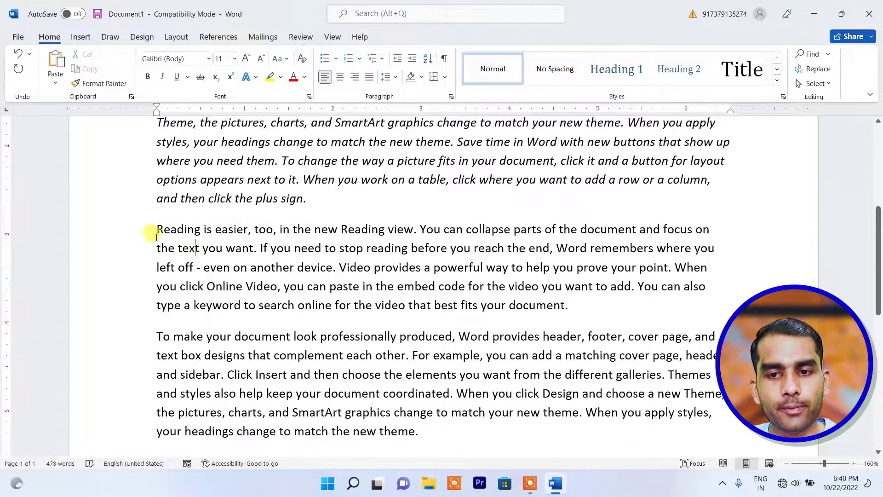
drag(157, 229, 543, 318)
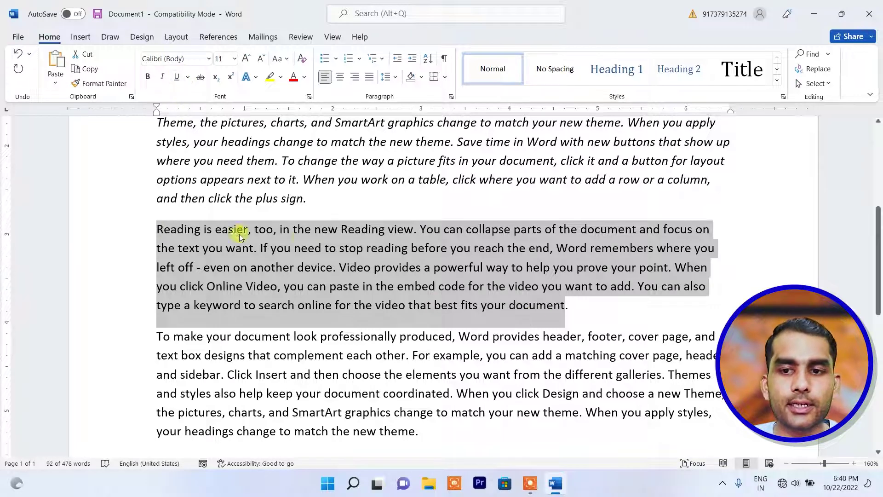
click(176, 76)
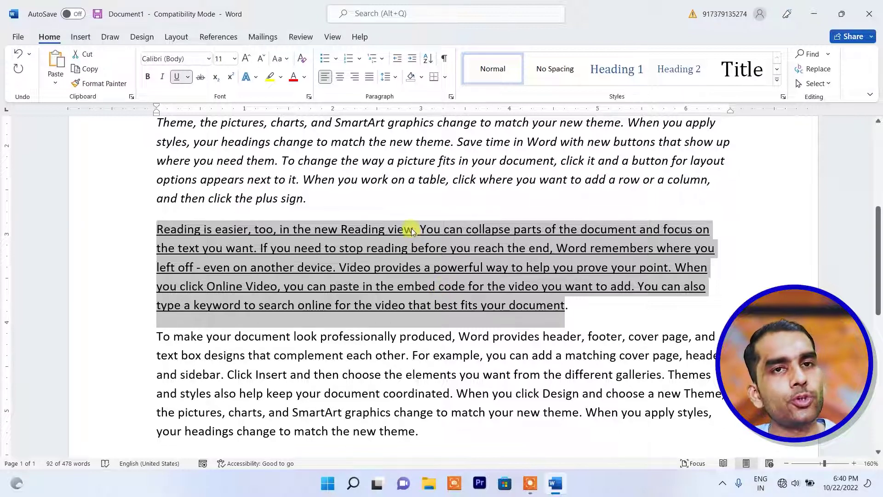
click(407, 263)
- Apply strikethrough to the whole fourth paragraph, "To make your document look professionally produced"
scroll(359, 255, down, 3)
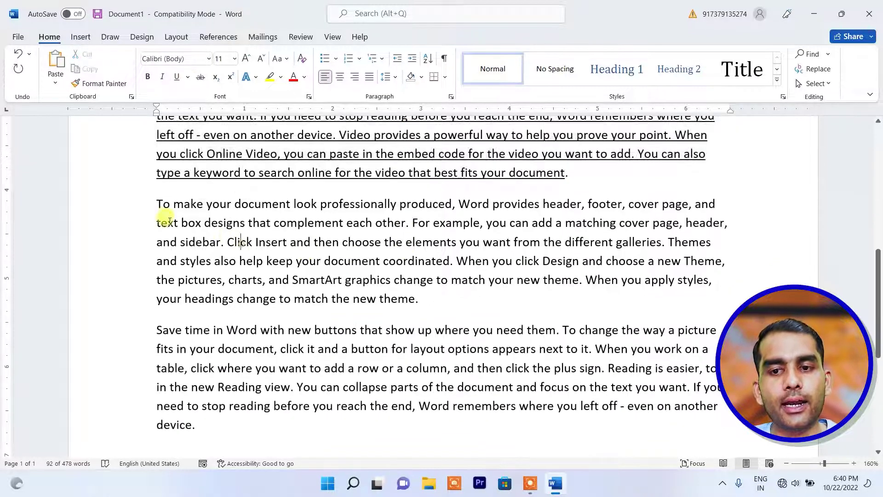
drag(157, 198, 416, 309)
click(202, 80)
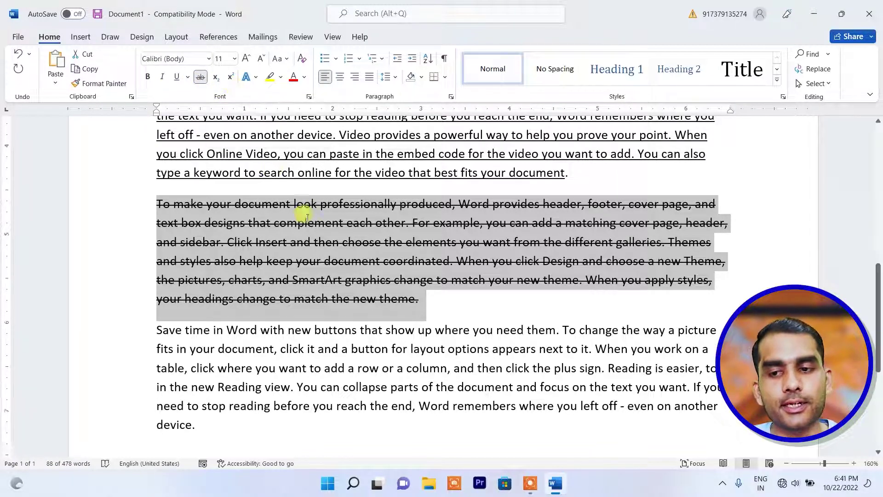
- Enter the text "Co2" on a new line below the last paragraph of the document
scroll(305, 210, down, 5)
click(247, 178)
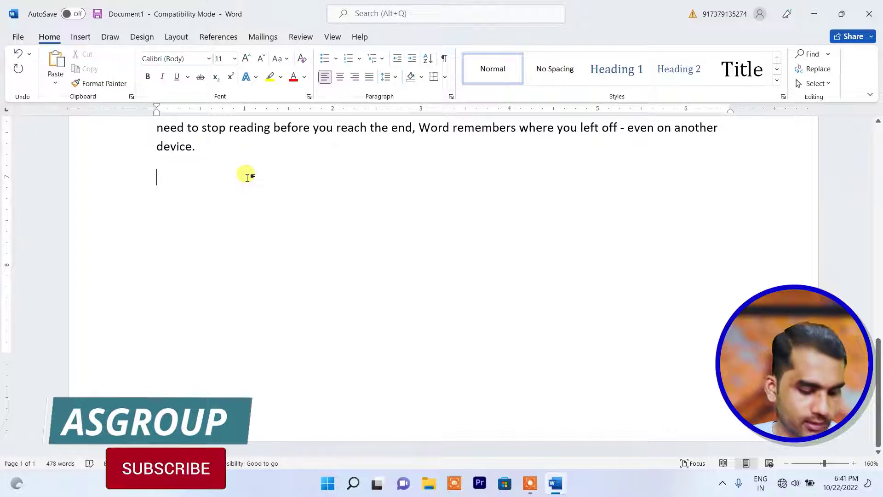
text(cop)
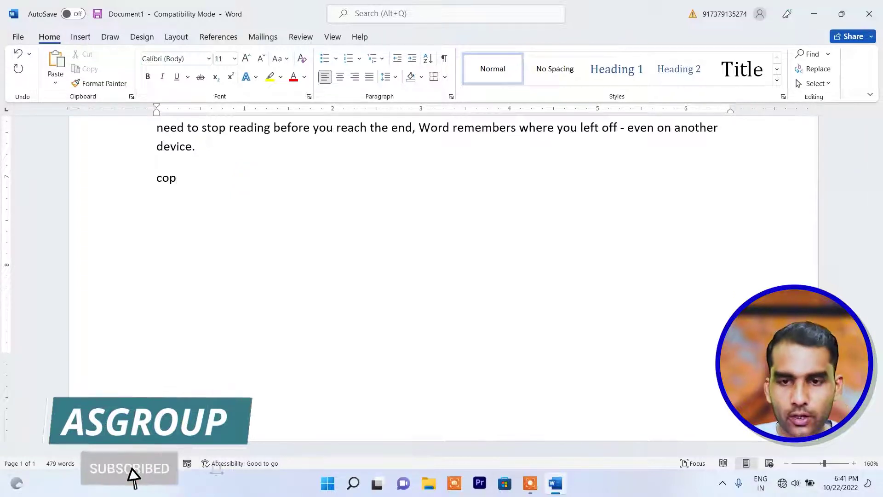
key(BackSpace)
key(BackSpace)
key(BackSpace)
text(Co2)
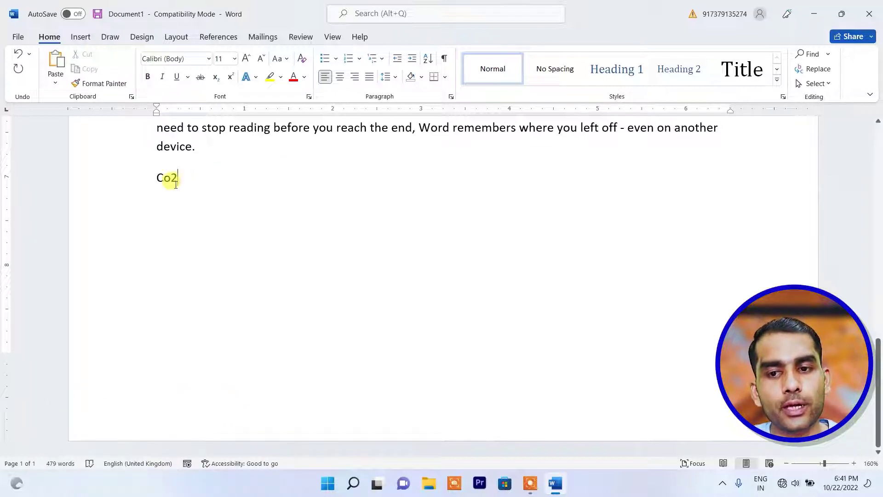
- Format the 2 in "Co2" as subscript
mouse_move(171, 183)
mouse_down()
mouse_move(185, 185)
mouse_move(176, 182)
mouse_up()
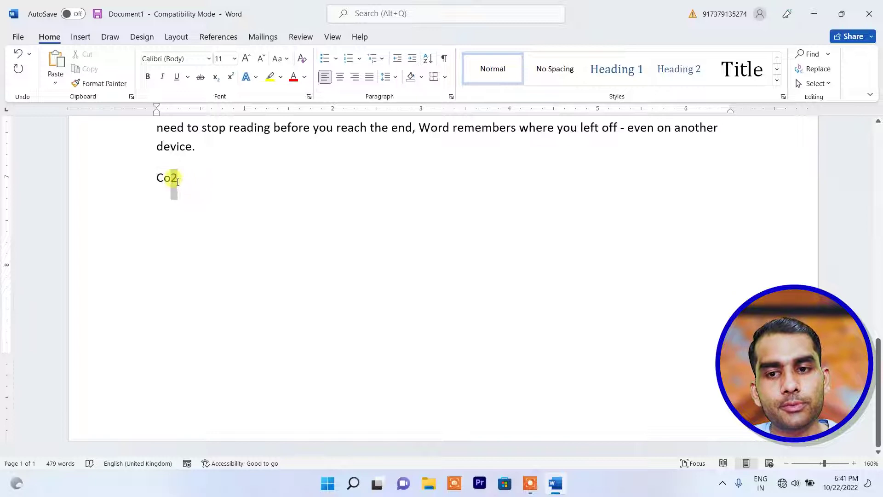
click(215, 79)
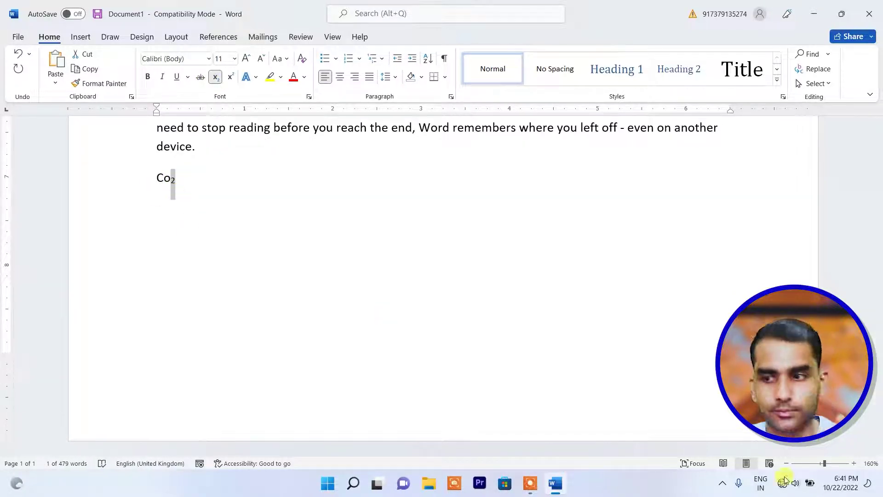
click(854, 463)
click(853, 463)
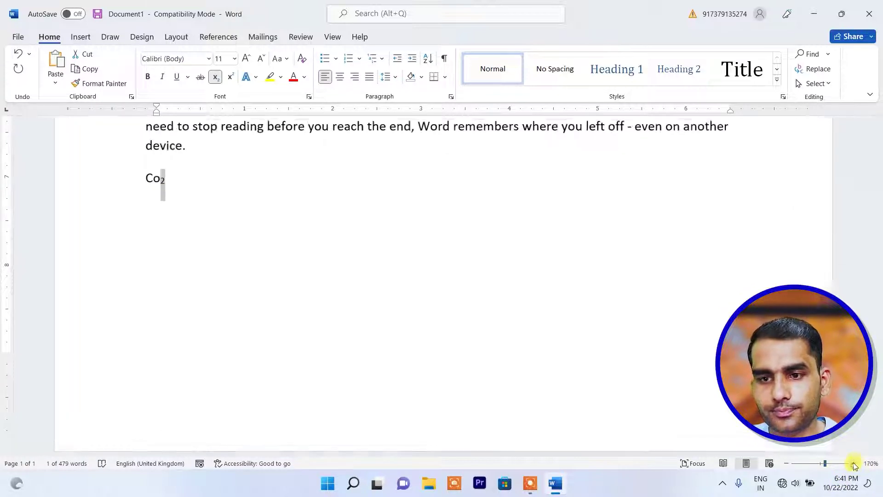
click(854, 463)
click(162, 216)
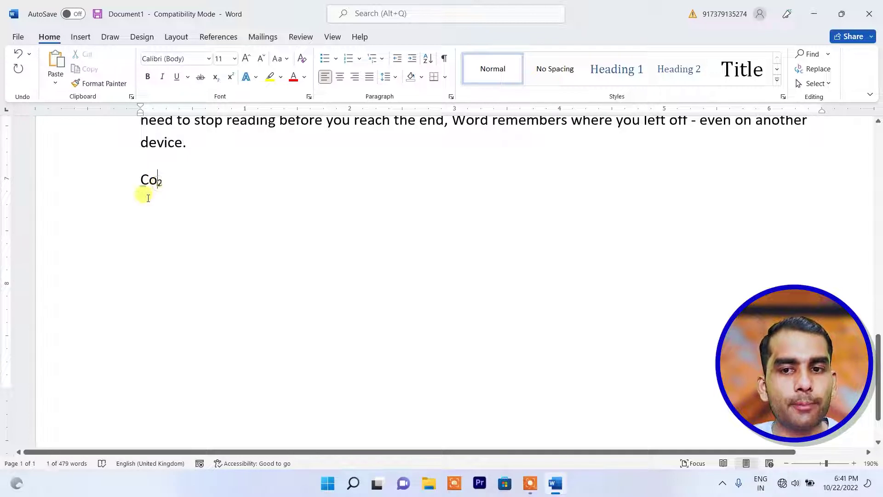
click(204, 182)
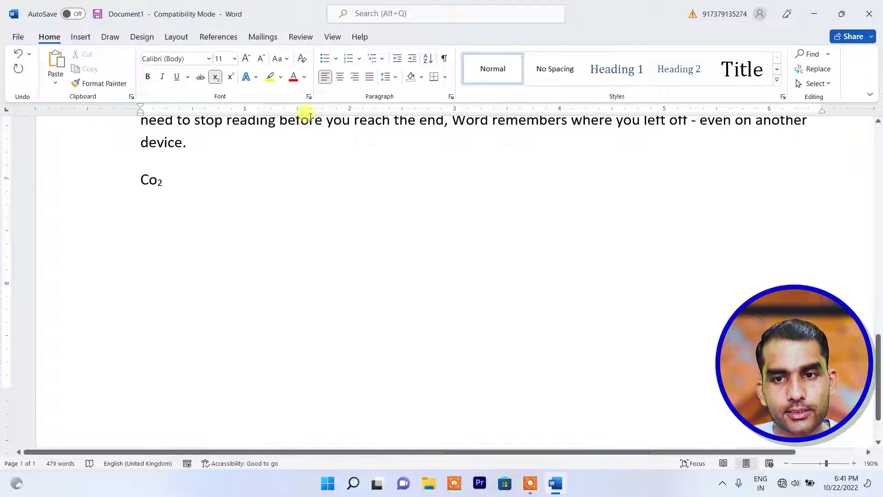
- Add "x2" after the formula in normal text, spaced apart from it, and format its 2 as superscript
click(216, 78)
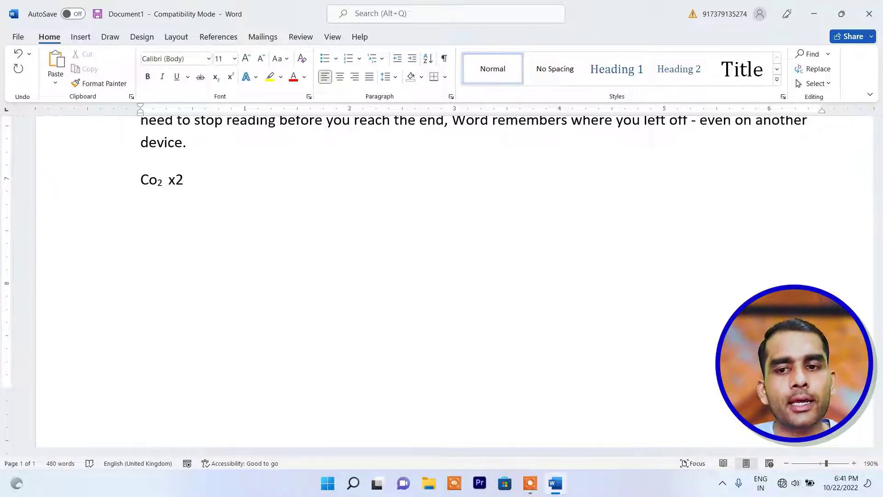
drag(186, 179, 176, 179)
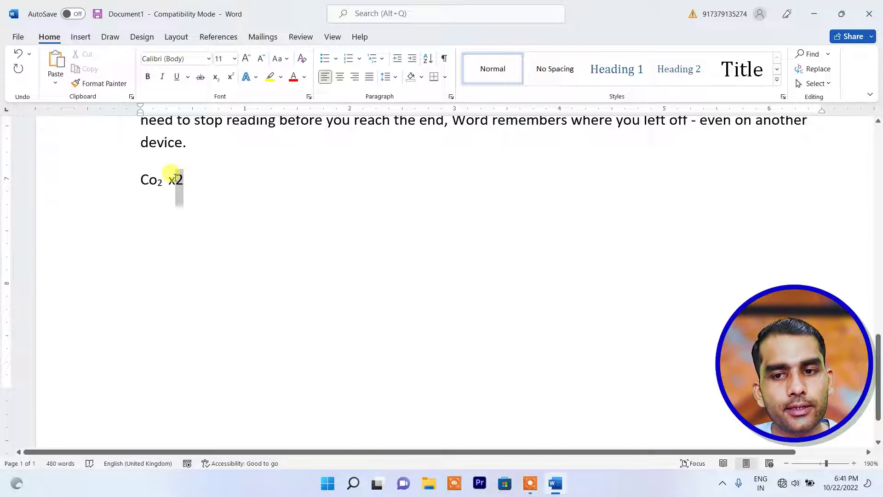
click(231, 79)
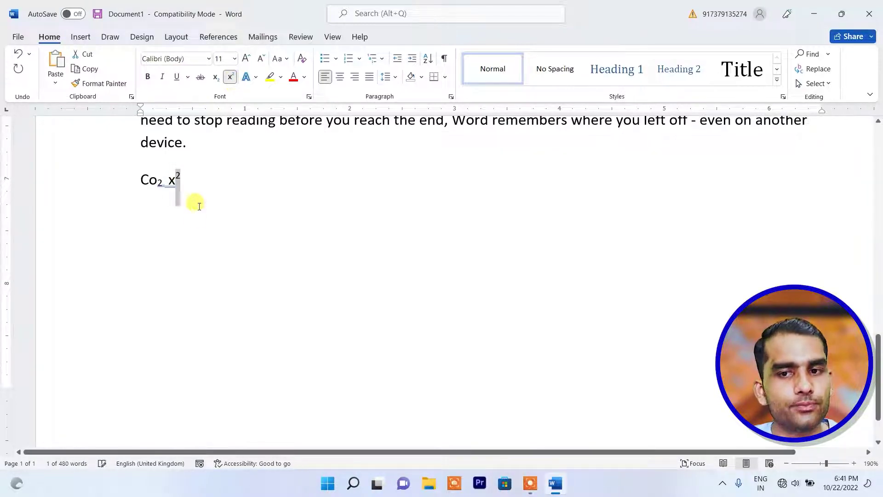
click(176, 185)
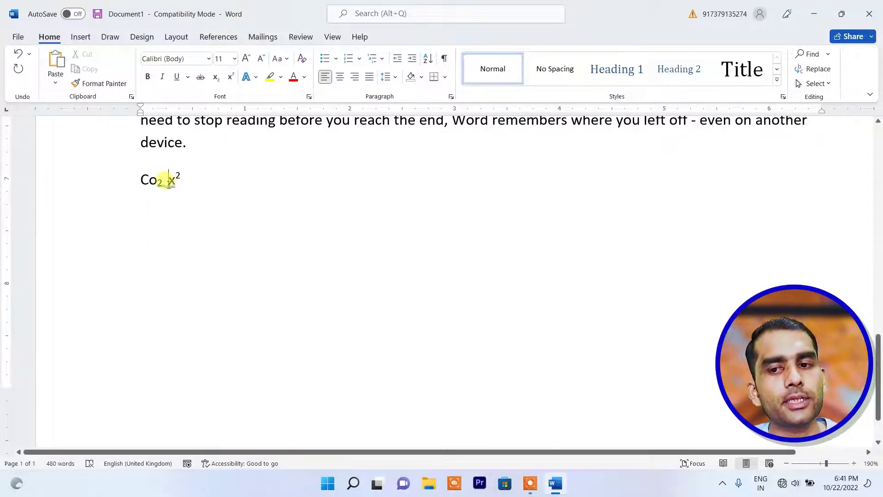
click(197, 184)
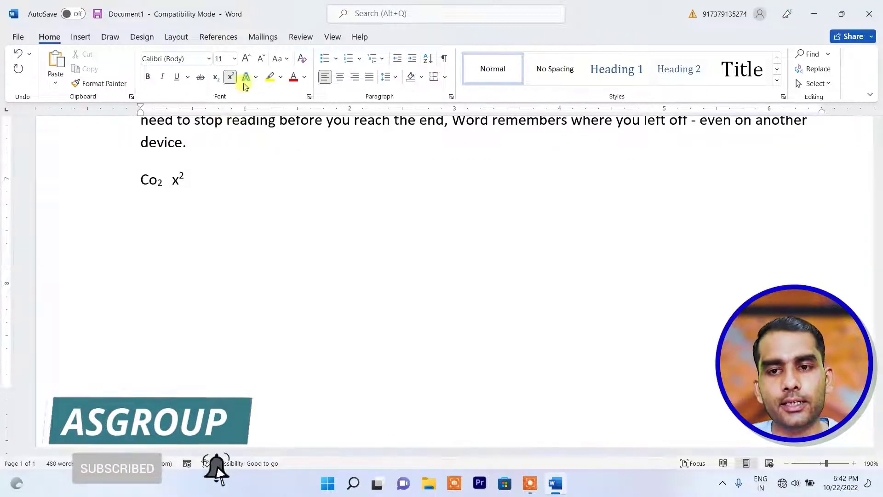
click(258, 143)
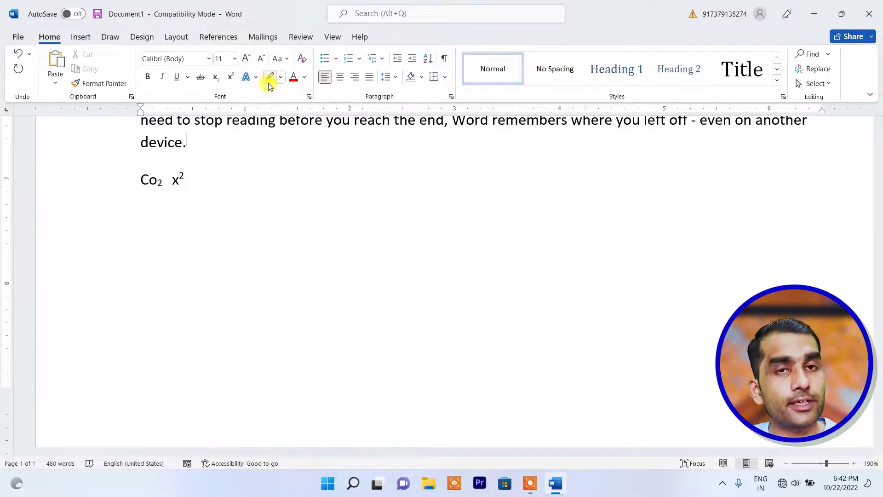
- Apply the olive green preset text effect to the whole fifth paragraph, "Save time in Word"
scroll(302, 207, up, 15)
scroll(274, 170, down, 15)
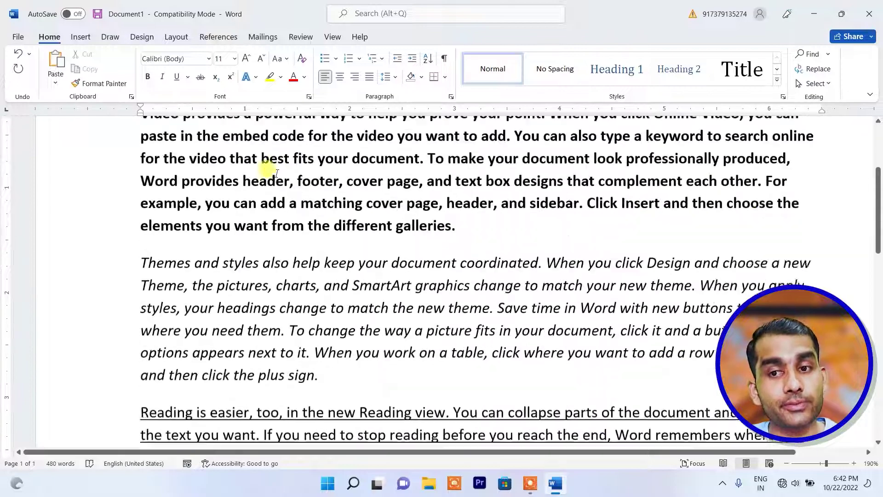
scroll(354, 232, up, 8)
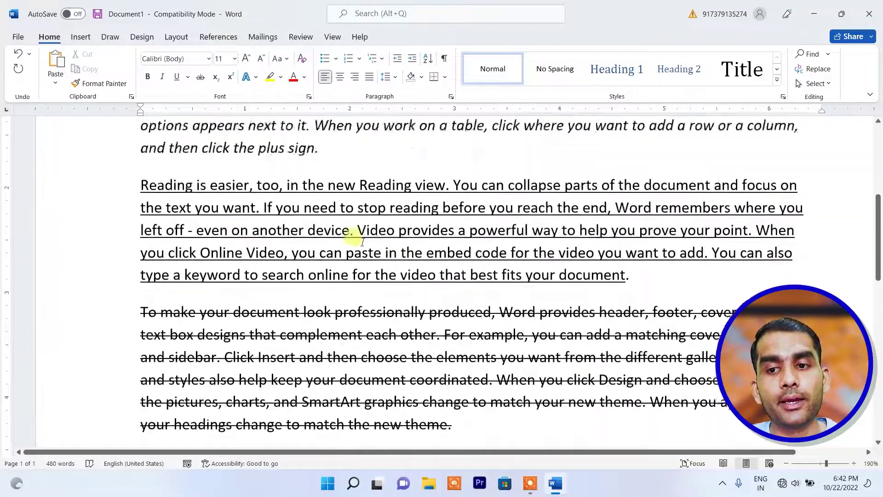
scroll(339, 213, down, 7)
scroll(299, 232, down, 3)
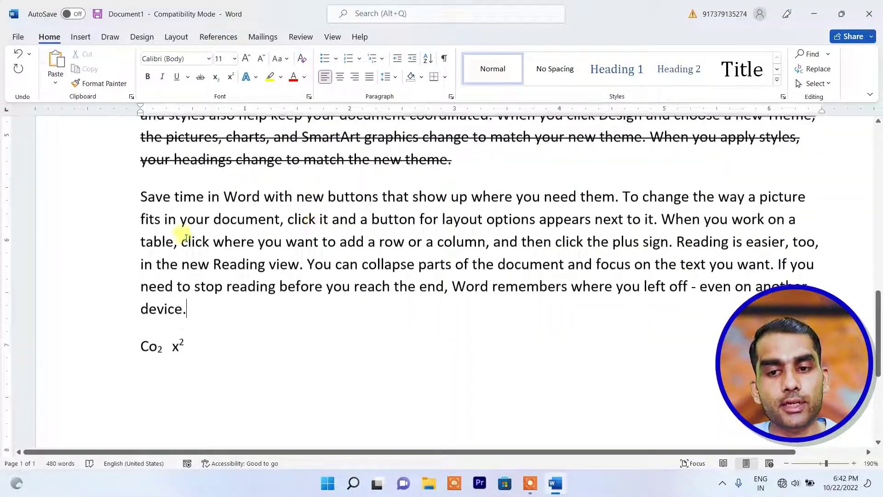
triple_click(158, 220)
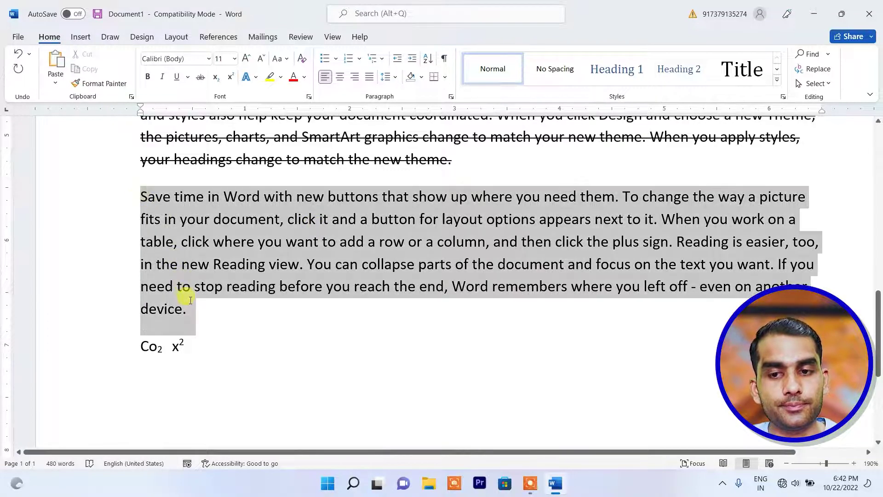
click(251, 77)
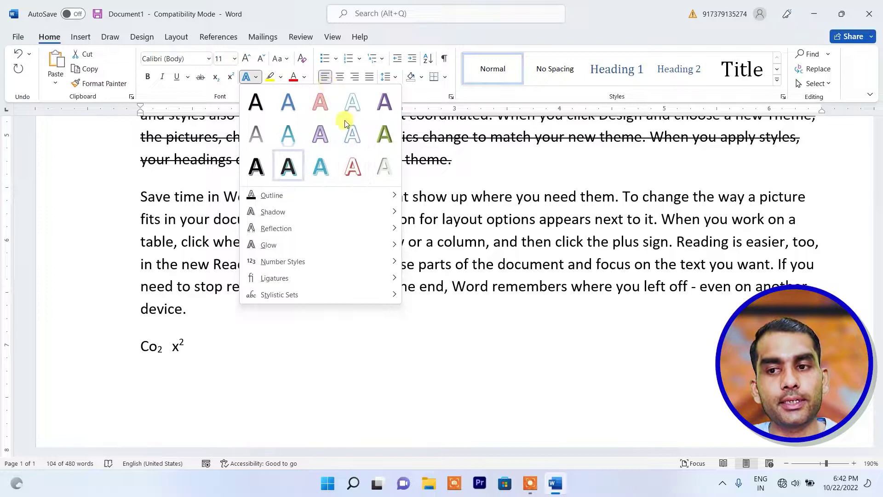
click(387, 134)
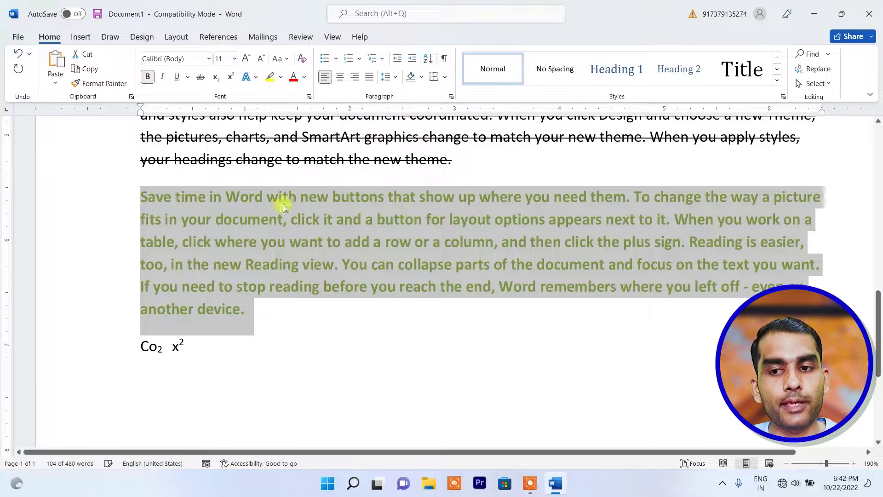
click(258, 244)
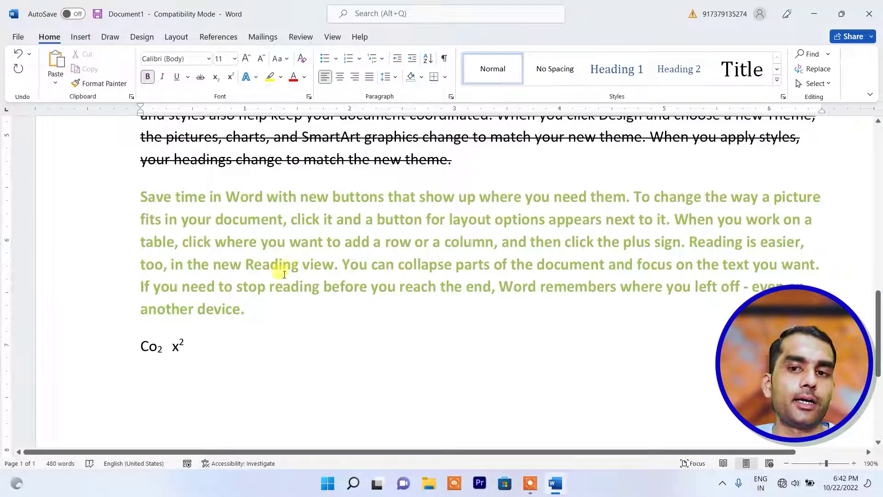
- Add an outline in the standard red color to the text of the green fifth paragraph, "Save time in Word"
drag(262, 308, 137, 203)
click(258, 78)
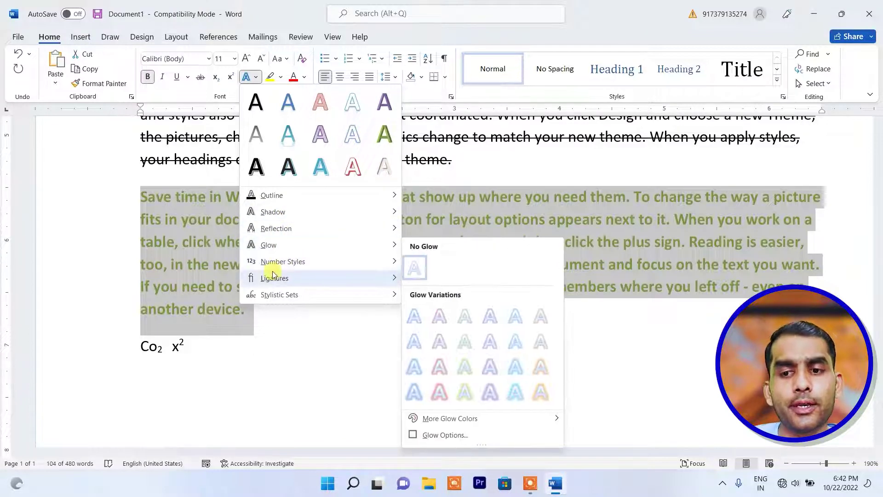
mouse_move(279, 279)
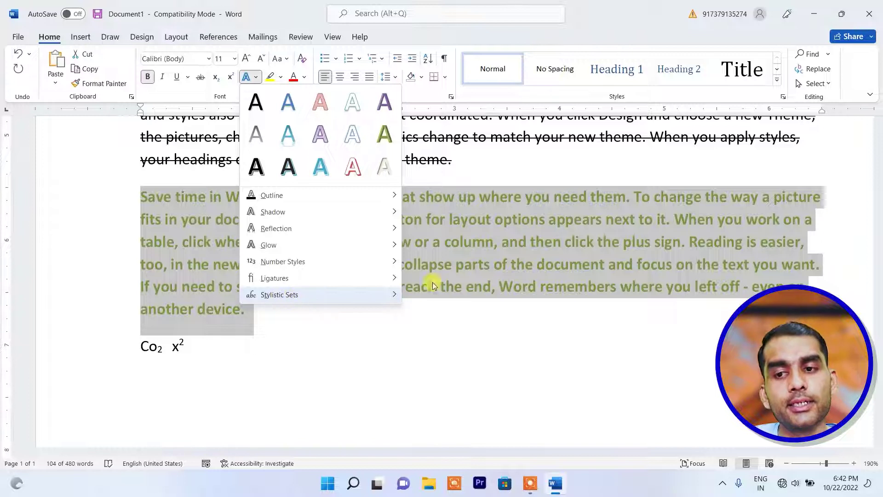
click(850, 466)
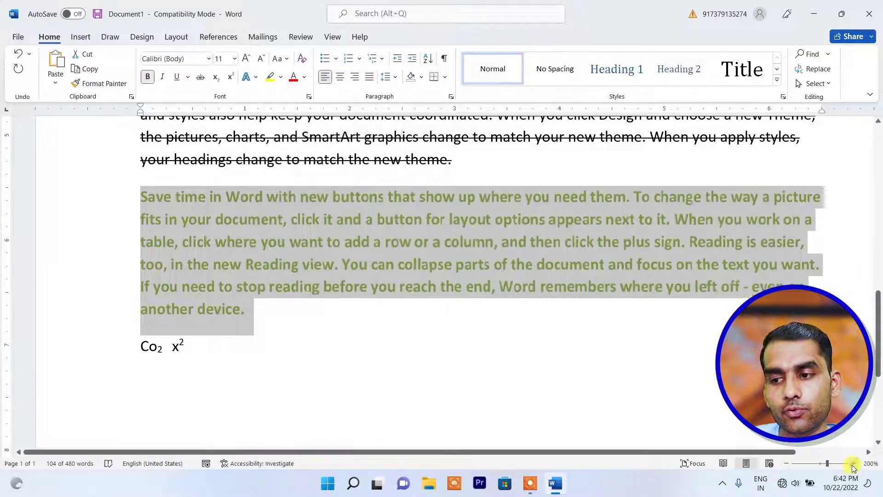
click(853, 465)
click(853, 464)
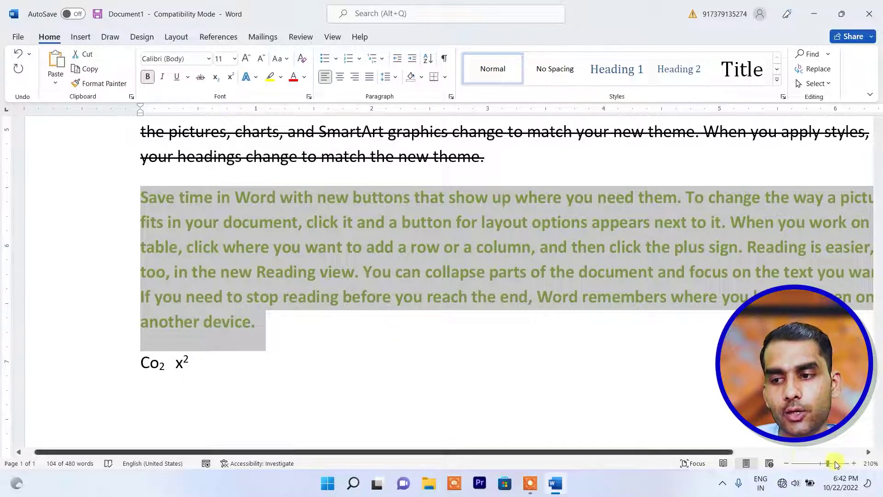
click(855, 463)
click(854, 464)
click(855, 464)
click(854, 464)
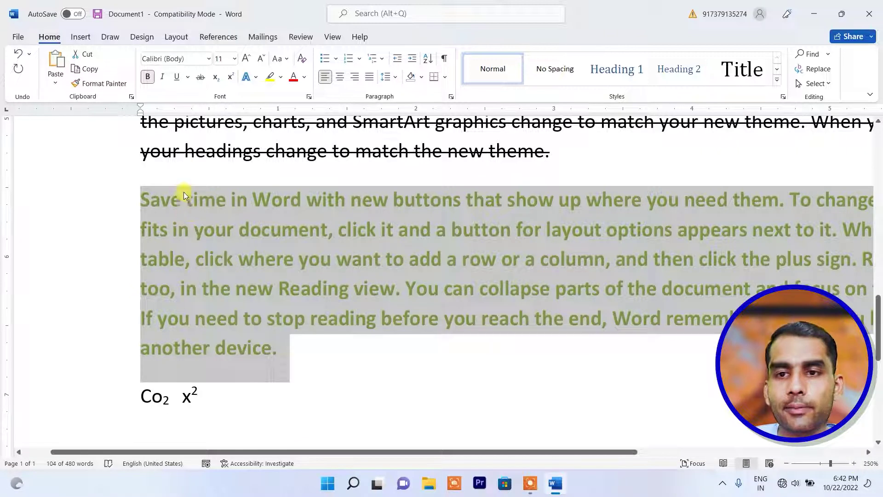
click(258, 78)
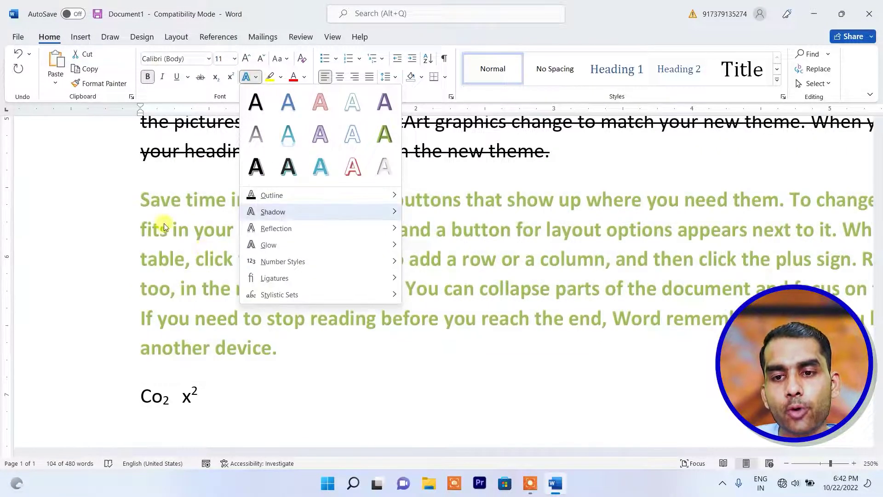
mouse_move(307, 195)
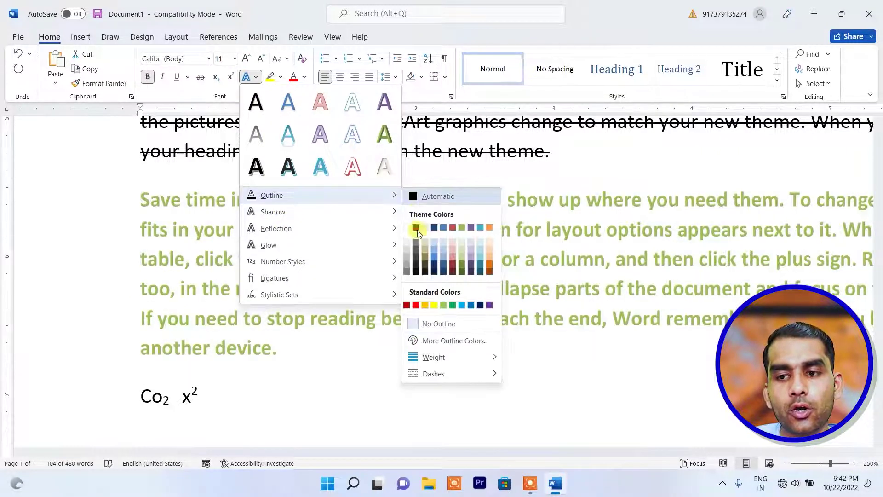
click(417, 305)
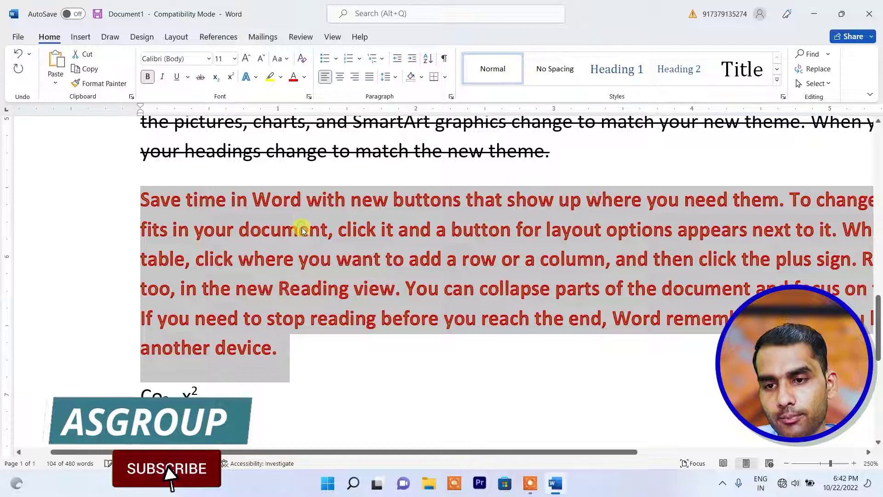
click(489, 355)
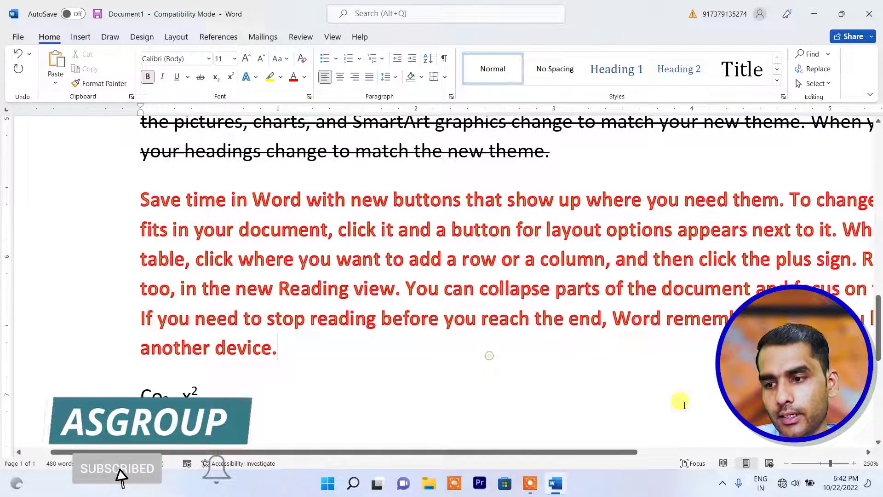
- Examine the red outline of the paragraph's letters closely at 400% zoom
click(854, 463)
click(853, 463)
click(854, 463)
click(853, 463)
click(853, 463)
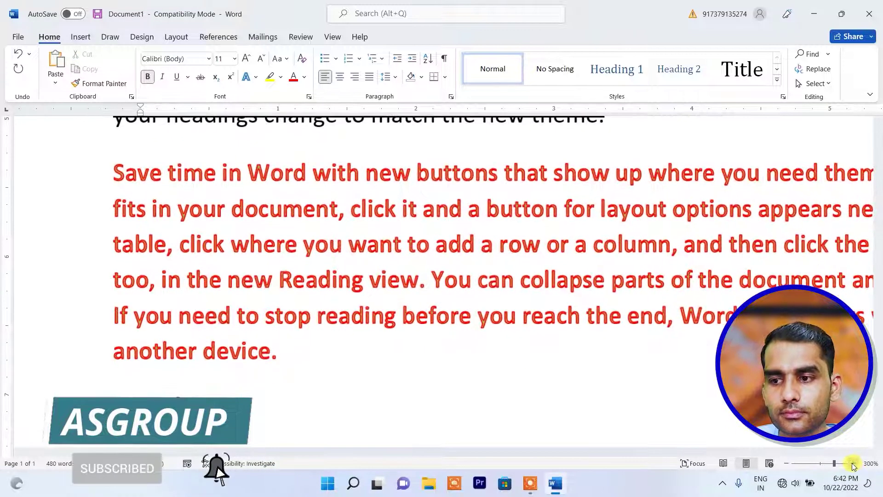
click(853, 463)
click(853, 463)
click(854, 463)
click(854, 463)
click(853, 463)
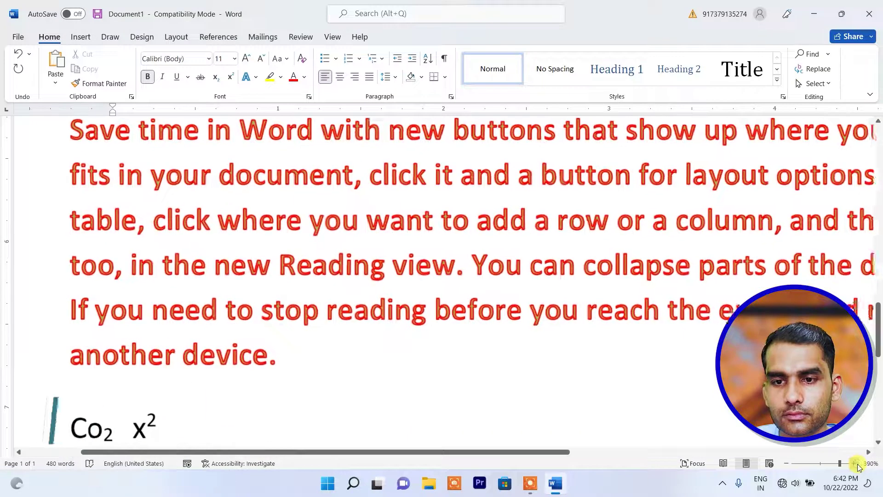
click(854, 463)
click(853, 463)
click(853, 463)
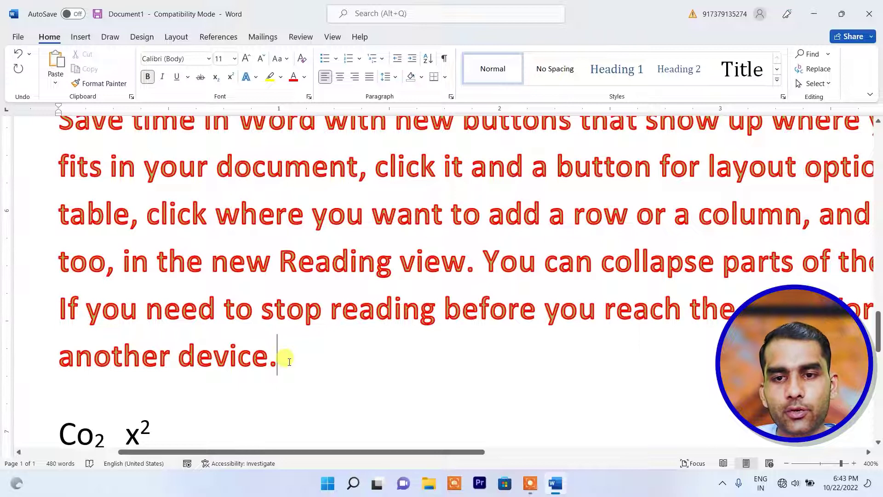
- Set the weight of the red text outline on the whole "Save time in Word" paragraph to ¼ pt
drag(290, 362, 67, 124)
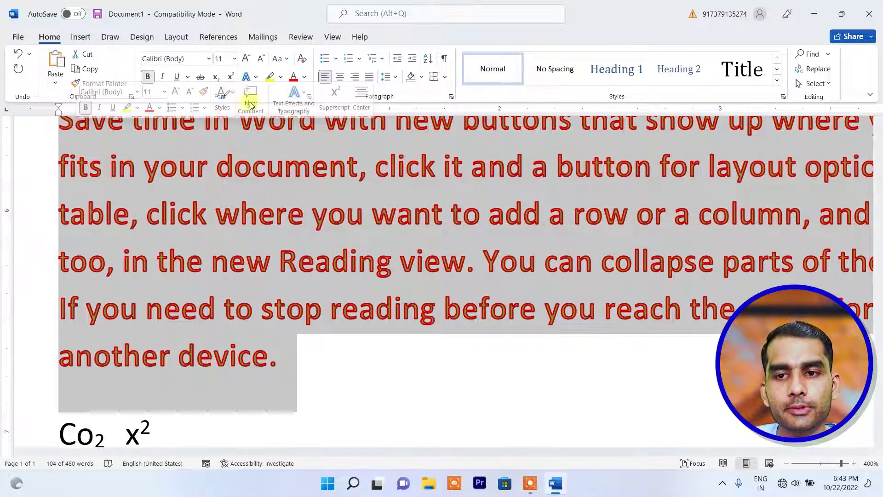
click(256, 78)
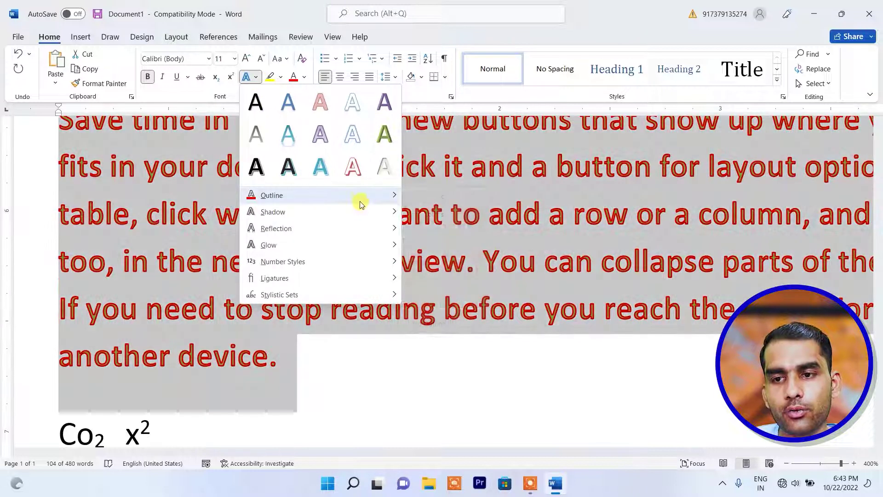
mouse_move(361, 198)
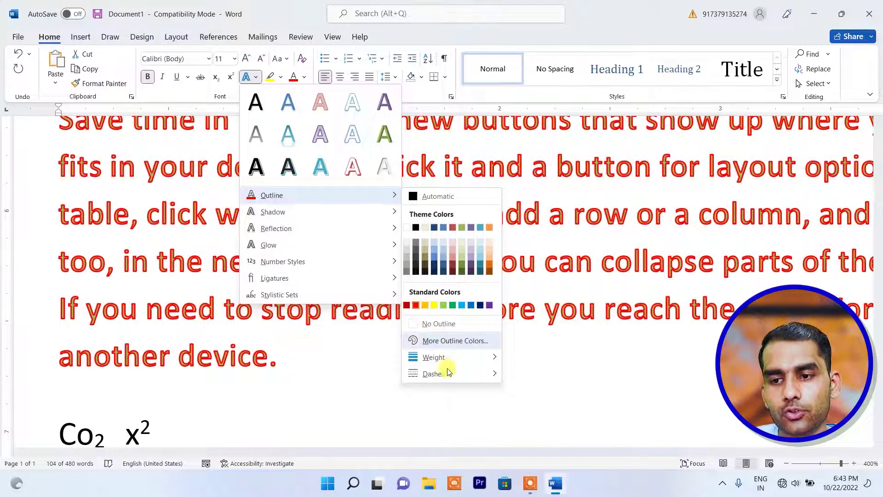
mouse_move(492, 358)
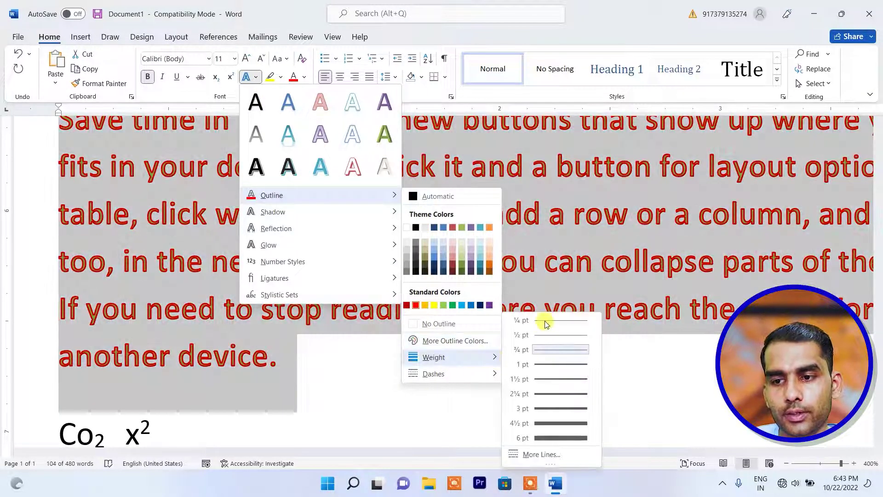
click(545, 323)
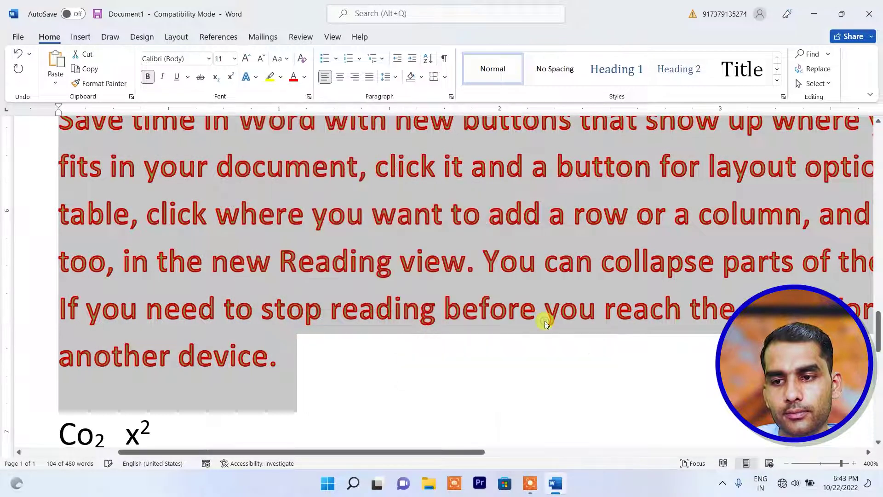
click(252, 216)
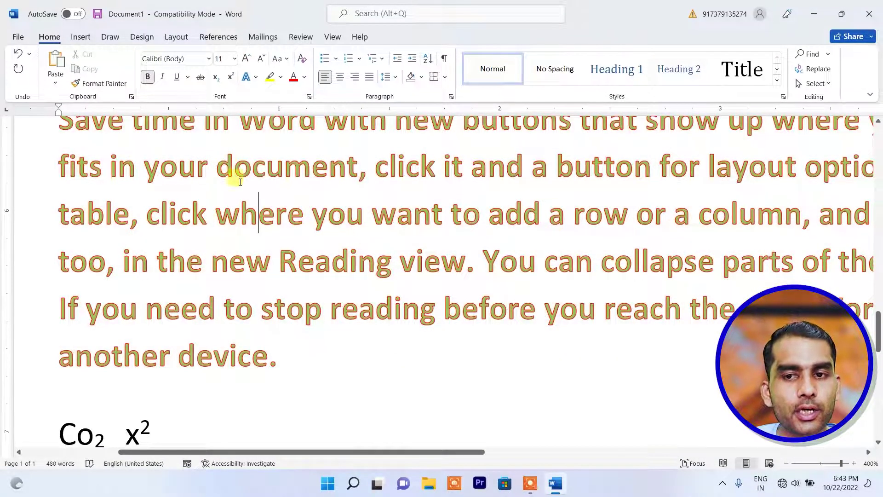
- Remove the red outline from the text of the whole "Save time in Word" paragraph
drag(292, 364, 61, 297)
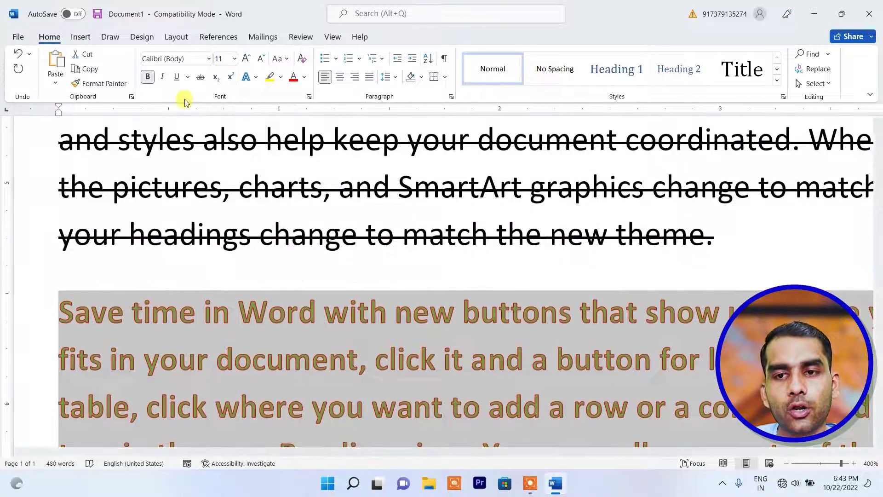
click(259, 79)
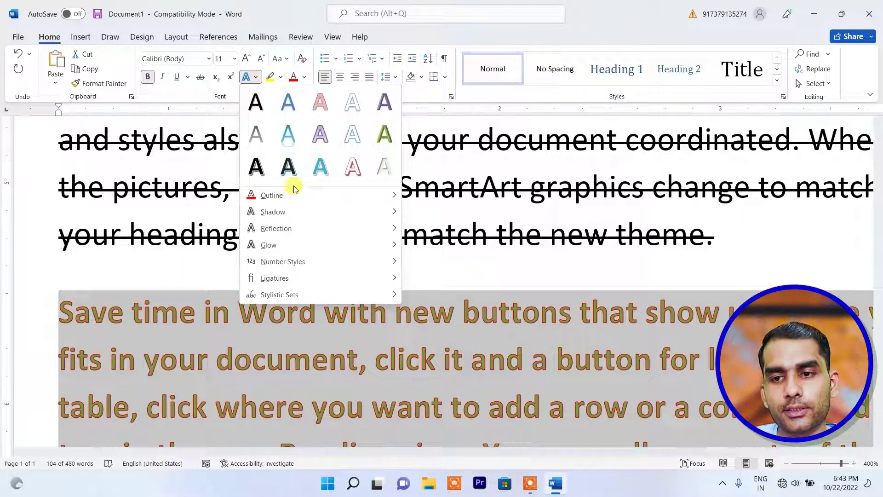
mouse_move(379, 203)
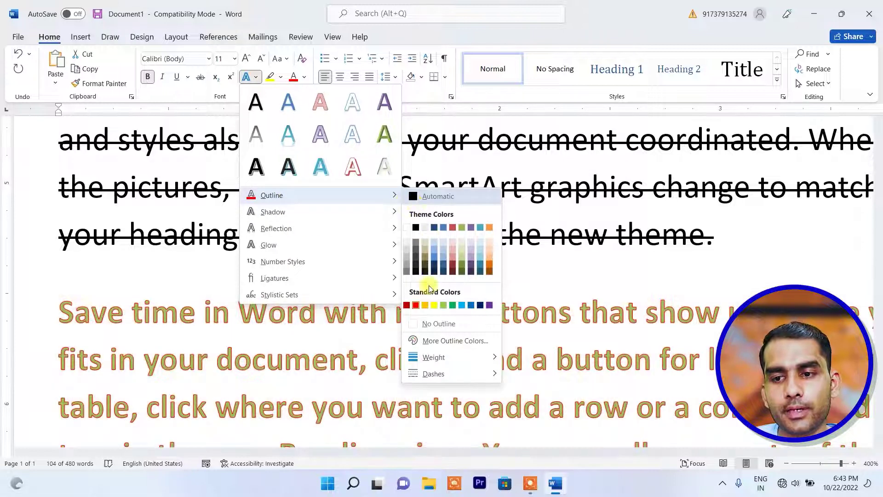
click(437, 324)
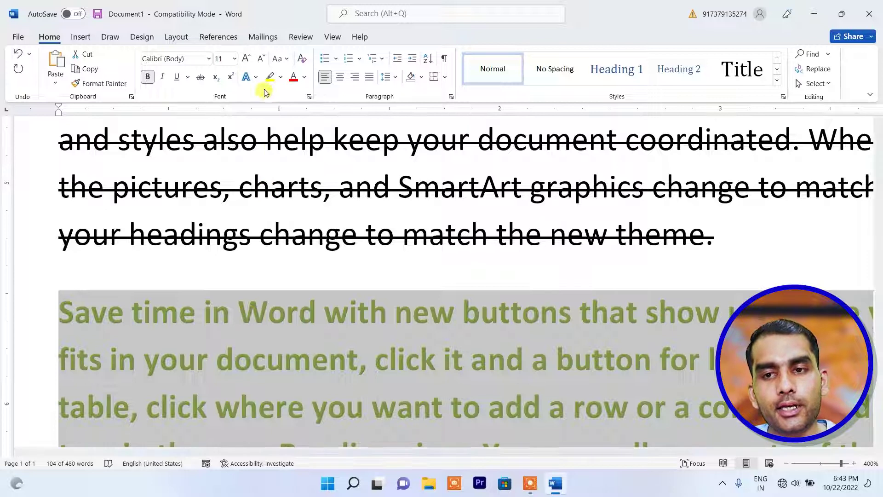
- Apply the perspective shadow that falls directly below the letters to the green "Save time in Word" paragraph
click(256, 77)
mouse_move(290, 217)
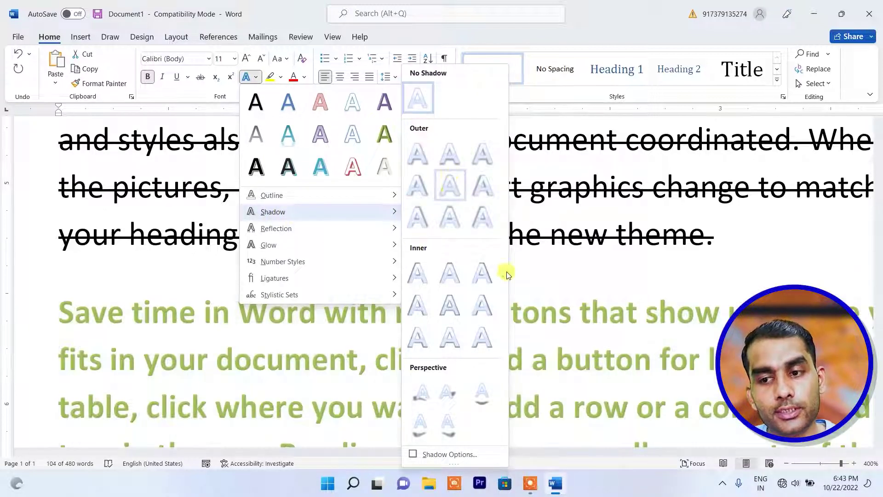
click(481, 394)
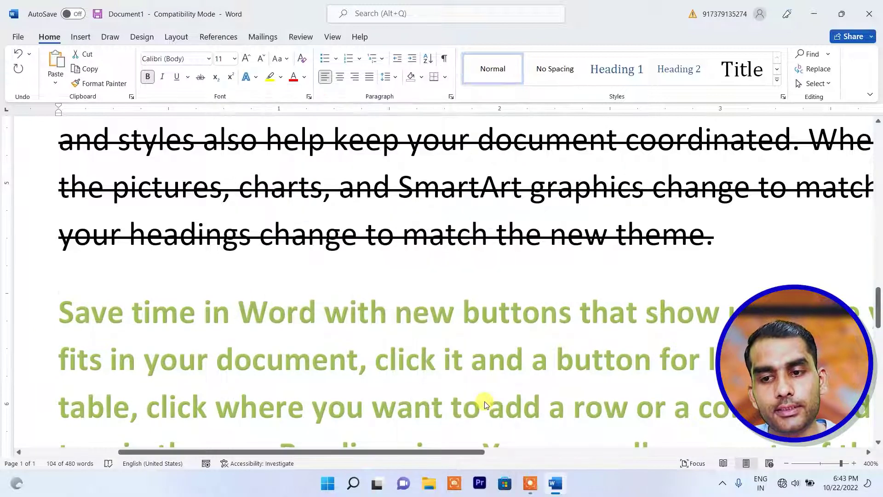
scroll(321, 307, down, 5)
click(282, 202)
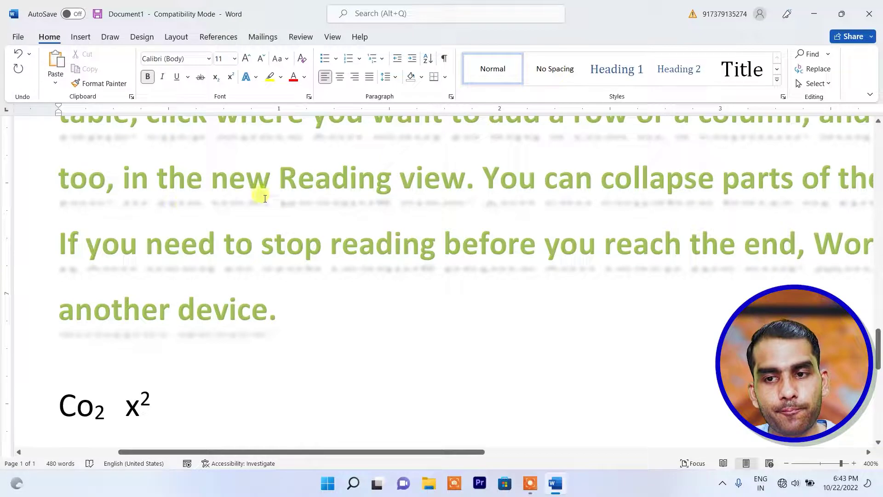
- Remove the shadow effect from the whole green "Save time in Word" paragraph
drag(290, 319, 39, 189)
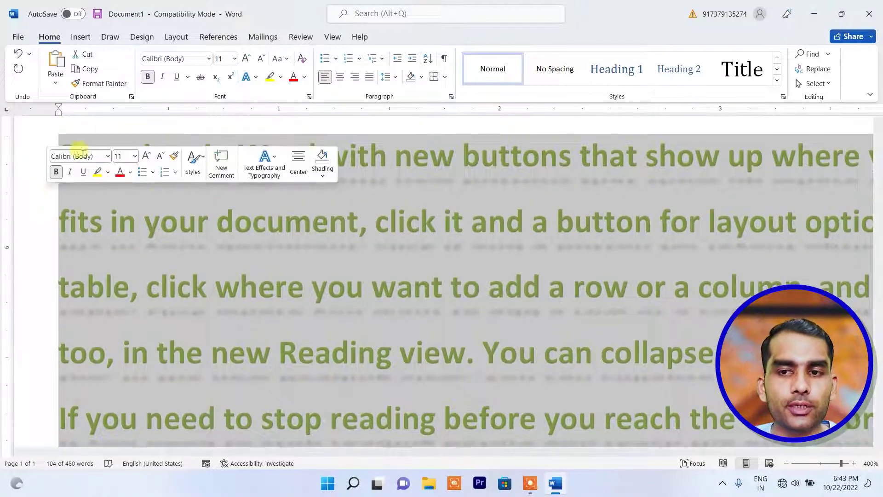
click(255, 77)
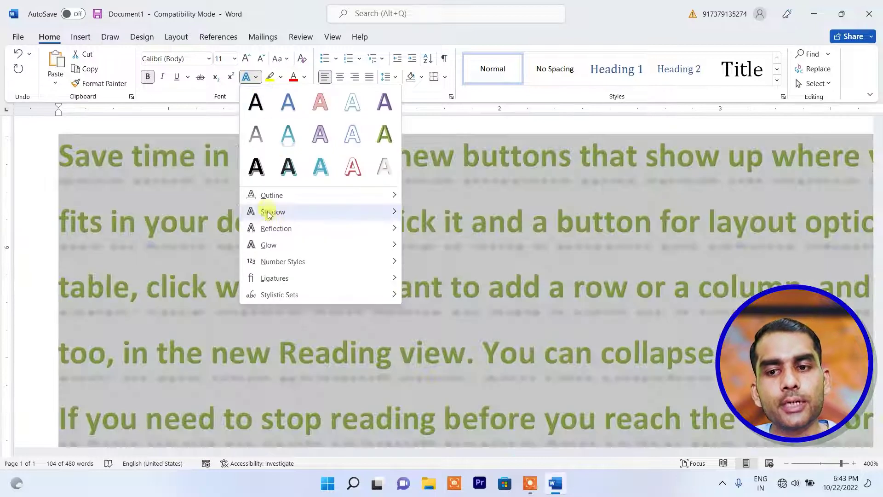
mouse_move(275, 216)
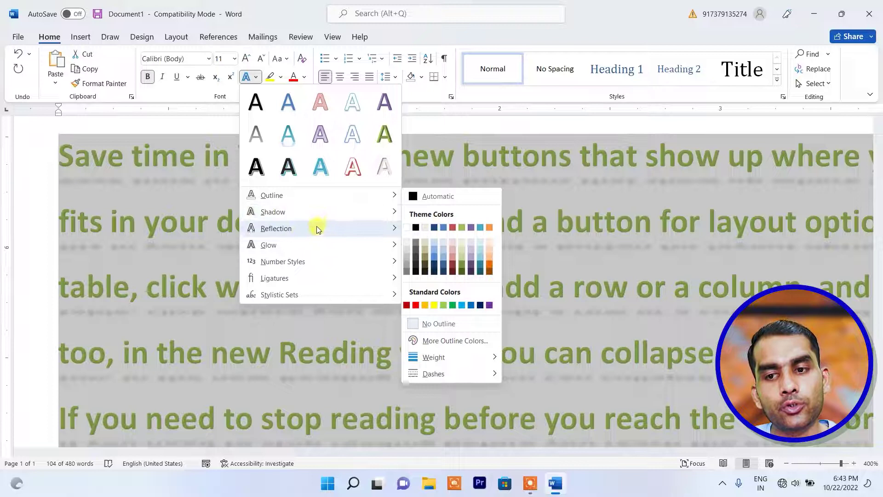
mouse_move(306, 230)
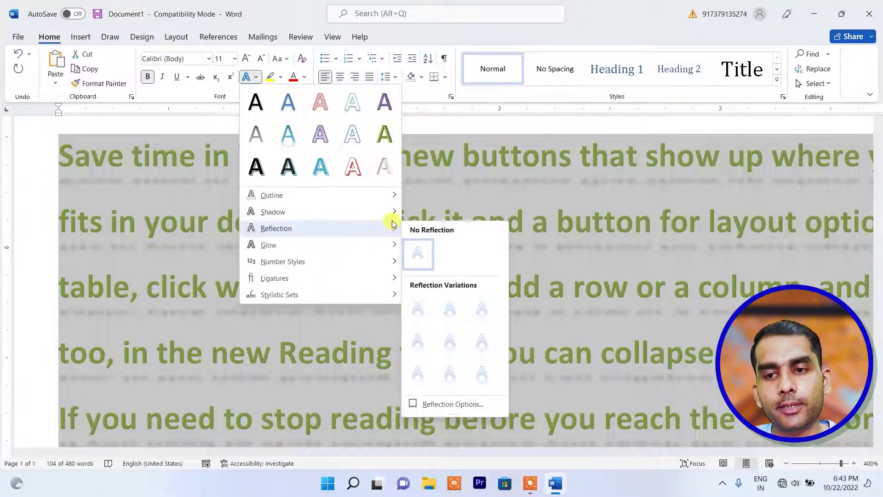
mouse_move(393, 212)
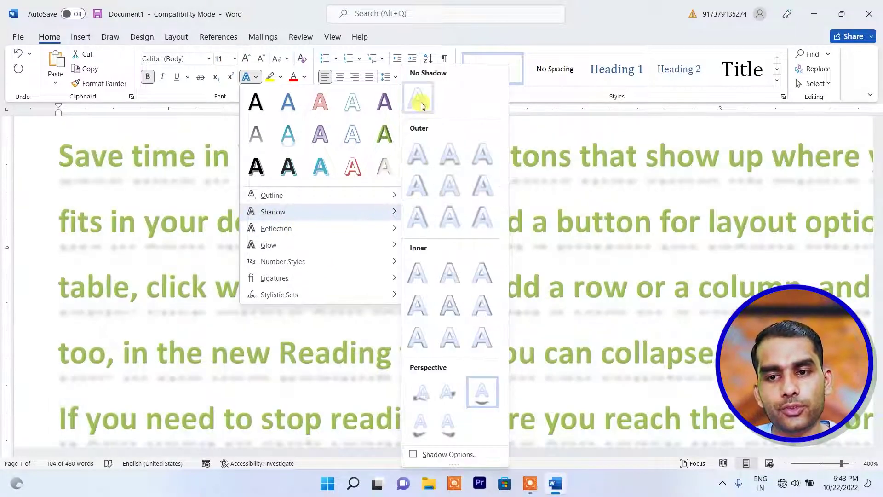
click(421, 105)
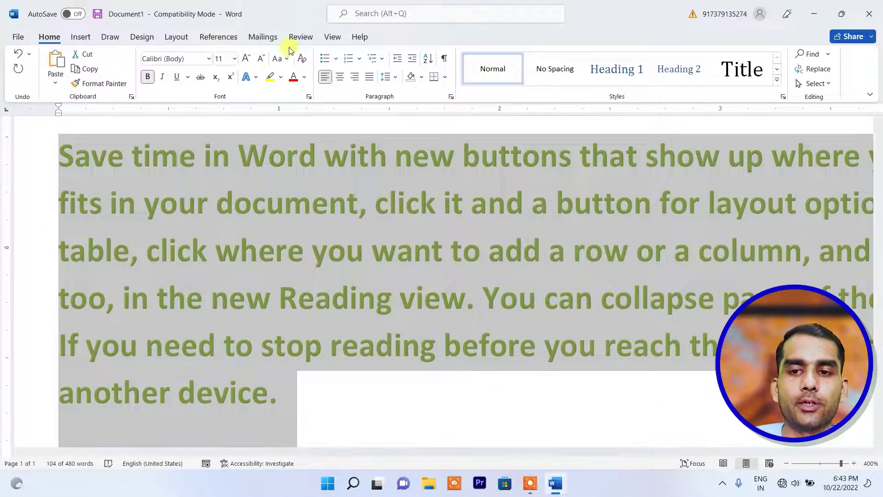
- Apply the middle reflection variation of the third row to the green "Save time in Word" paragraph
click(251, 77)
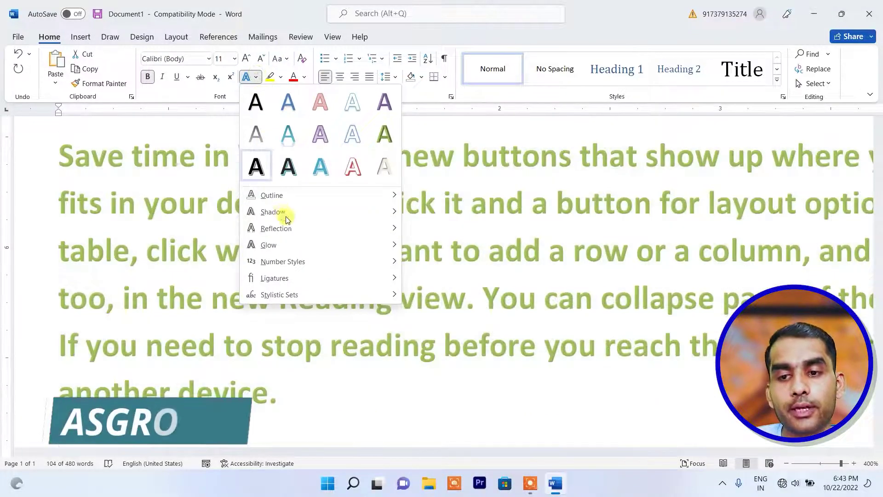
mouse_move(307, 234)
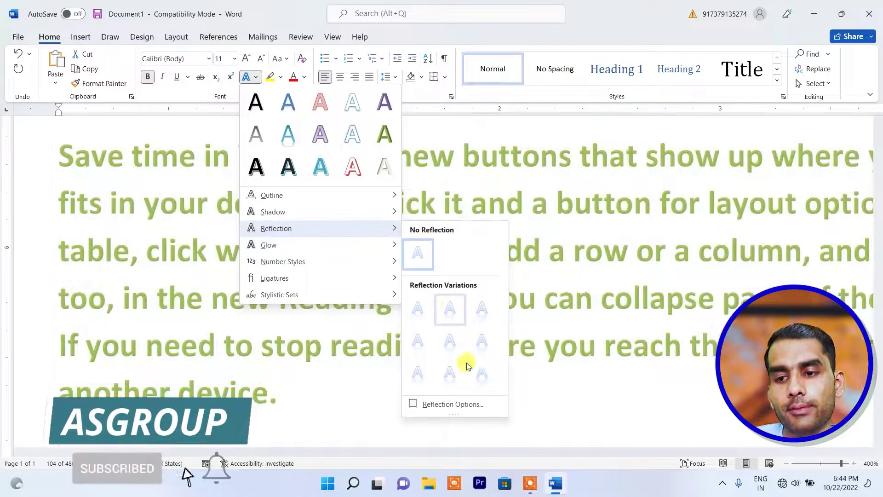
click(450, 381)
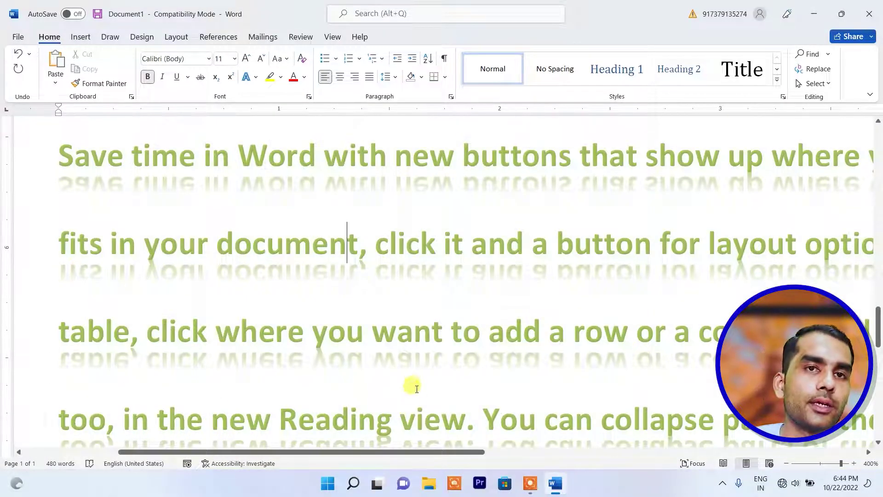
scroll(401, 375, up, 4)
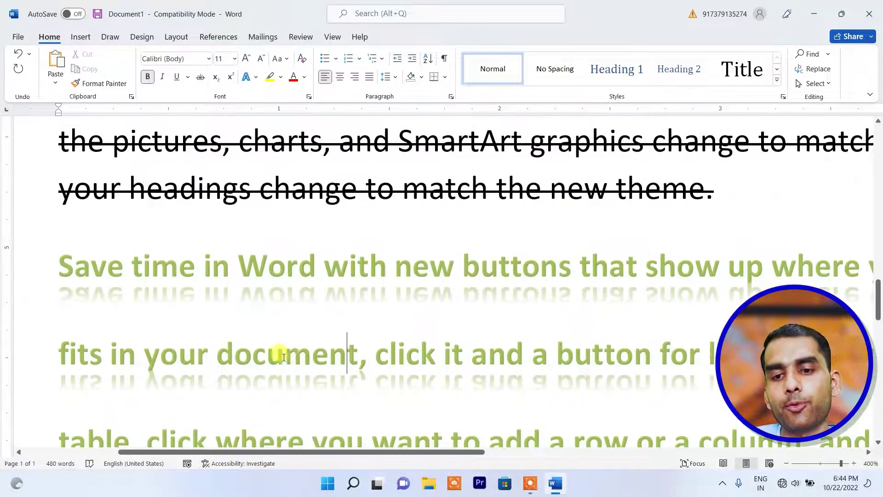
scroll(148, 394, down, 2)
scroll(177, 365, down, 10)
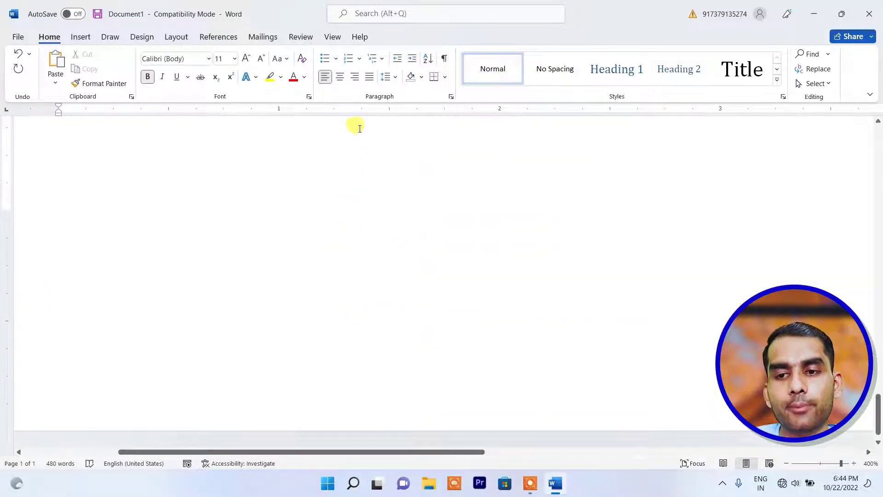
scroll(320, 187, up, 5)
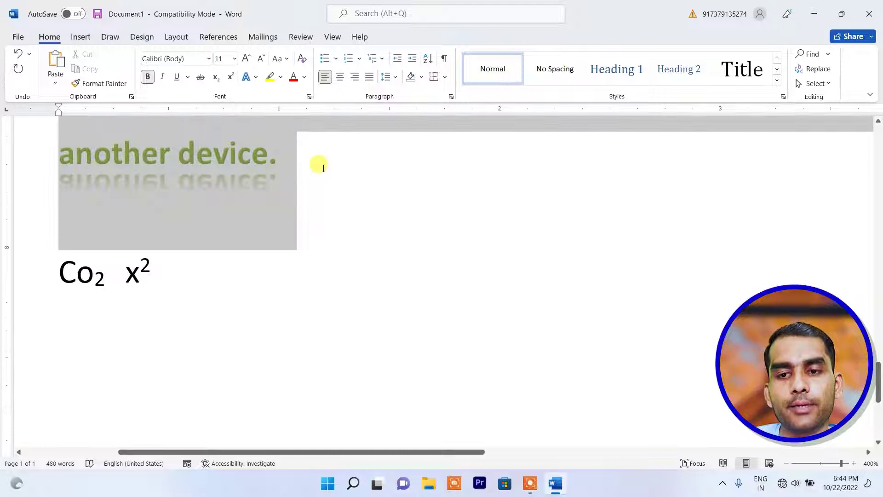
- Remove the reflection effect from the whole green "Save time in Word" paragraph
drag(323, 168, 290, 134)
click(256, 77)
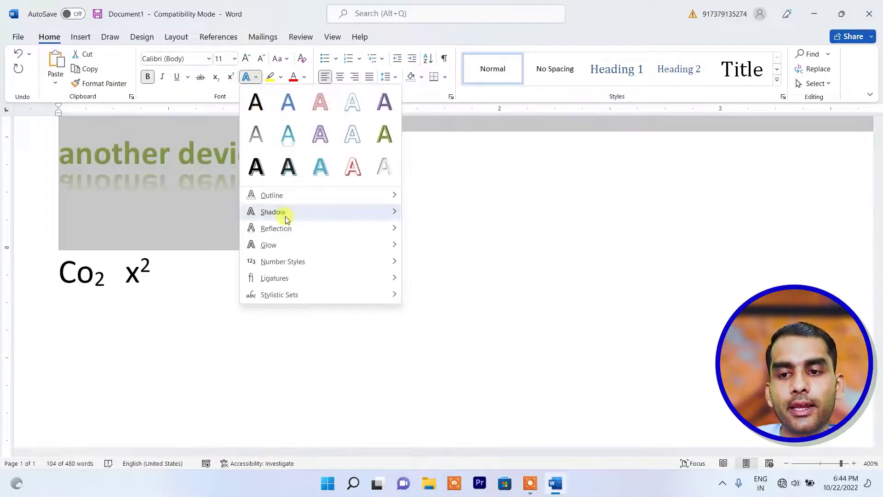
mouse_move(300, 228)
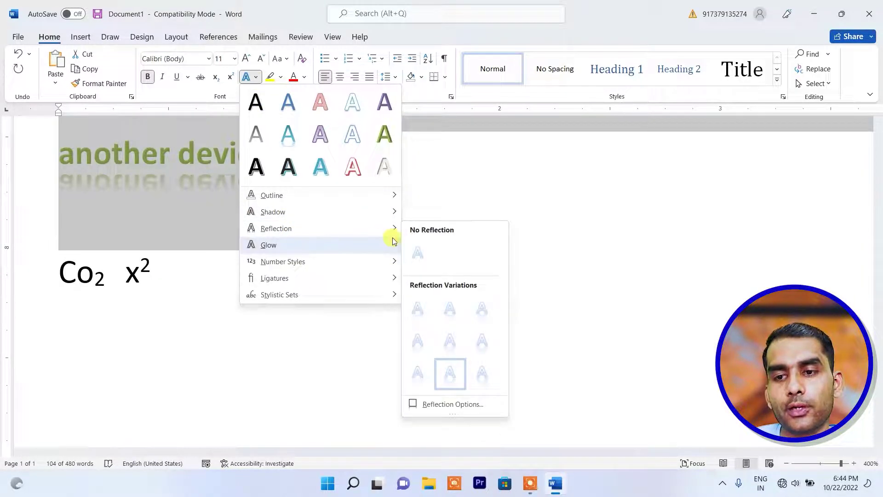
click(417, 253)
scroll(396, 249, up, 10)
scroll(336, 224, down, 5)
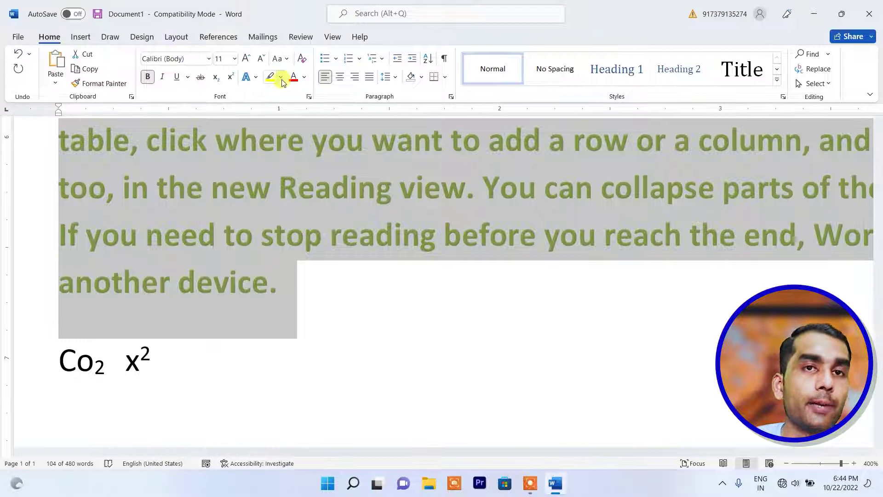
click(258, 76)
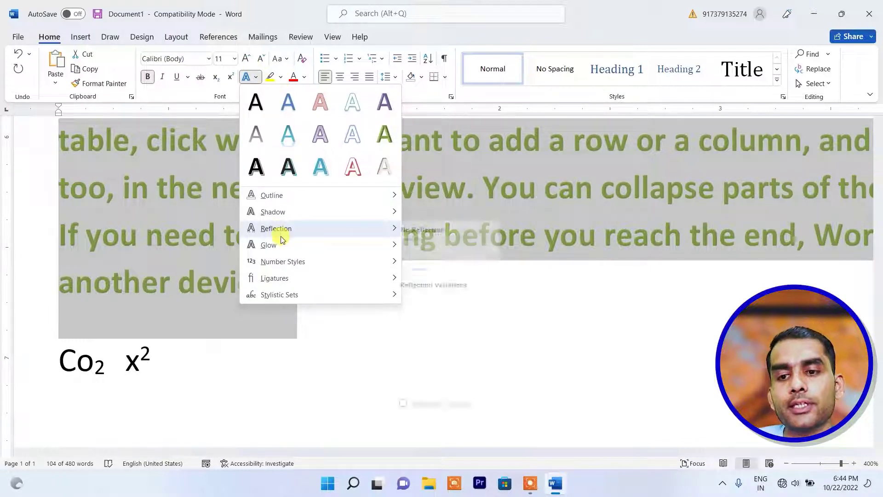
mouse_move(281, 248)
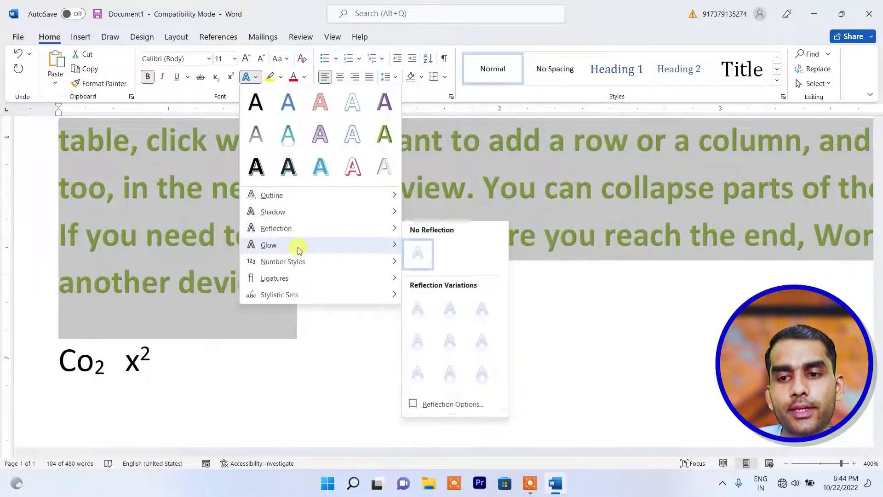
click(502, 198)
- Highlight the words "want to add" in the green "Save time in Word" paragraph in yellow
scroll(472, 195, up, 3)
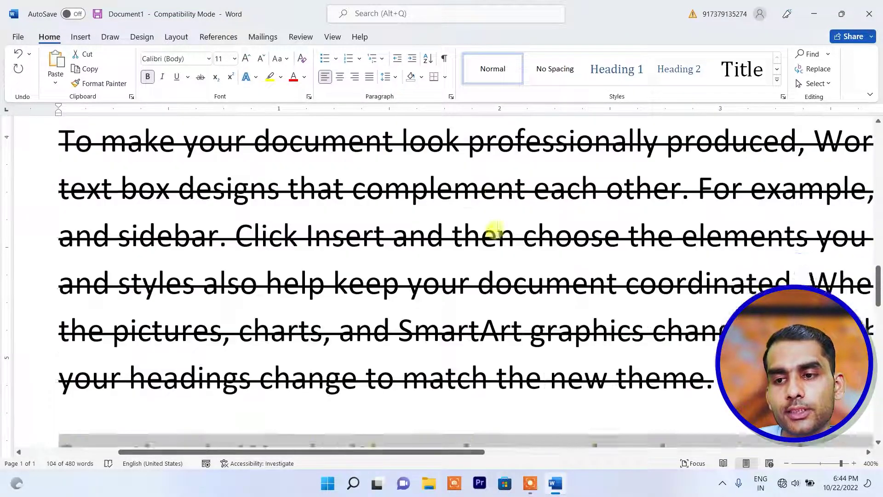
click(499, 234)
scroll(455, 229, down, 10)
scroll(424, 211, up, 8)
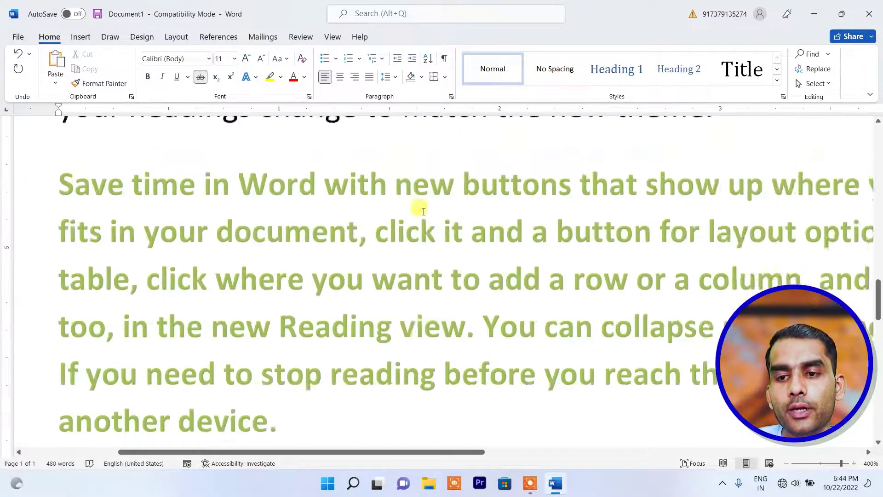
scroll(424, 212, up, 4)
click(402, 373)
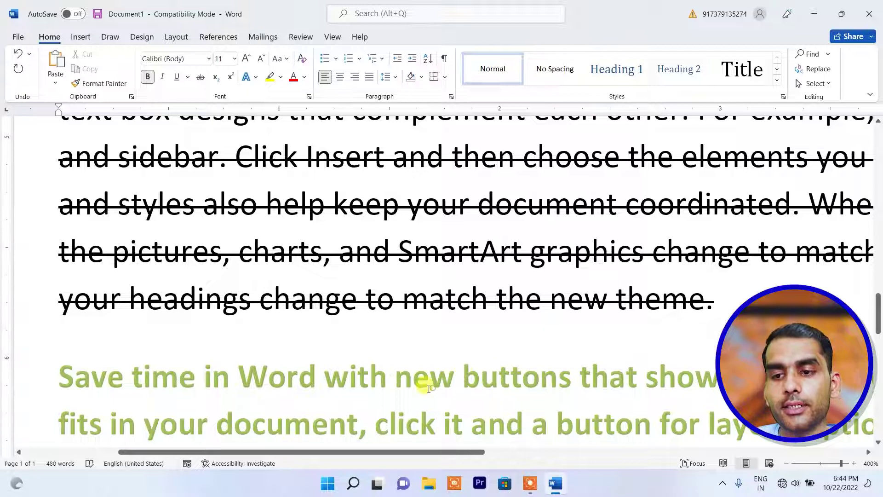
scroll(414, 363, down, 10)
scroll(363, 253, up, 6)
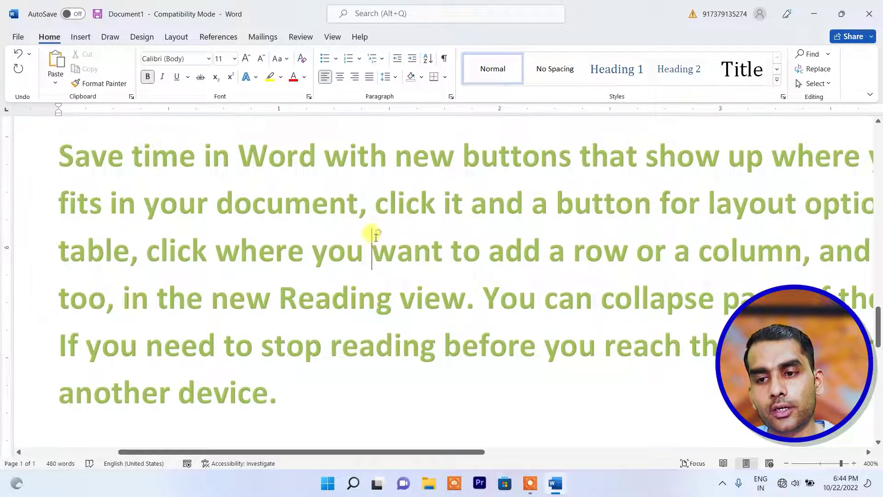
drag(373, 245, 526, 241)
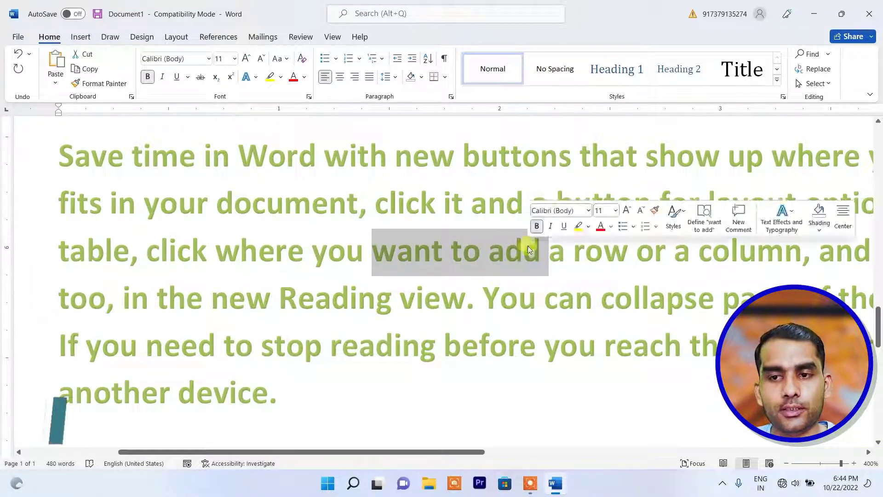
click(270, 77)
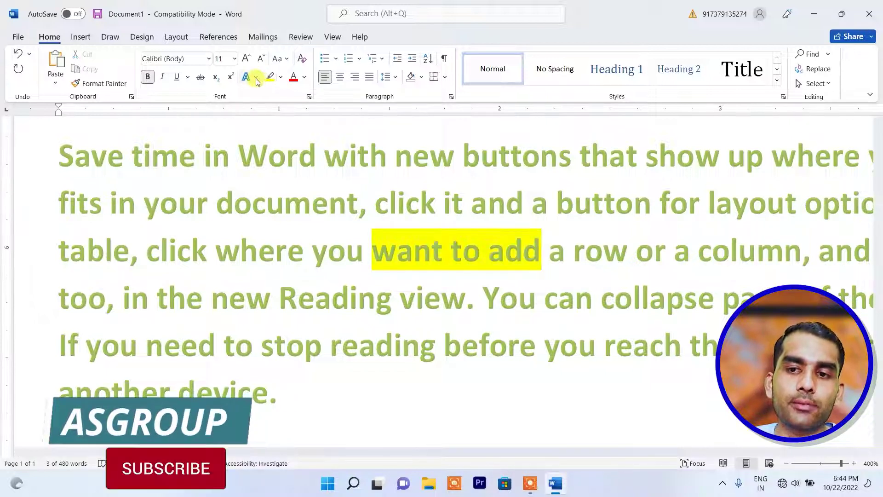
- Remove the yellow highlight from the words "want to add" in the green paragraph
click(280, 76)
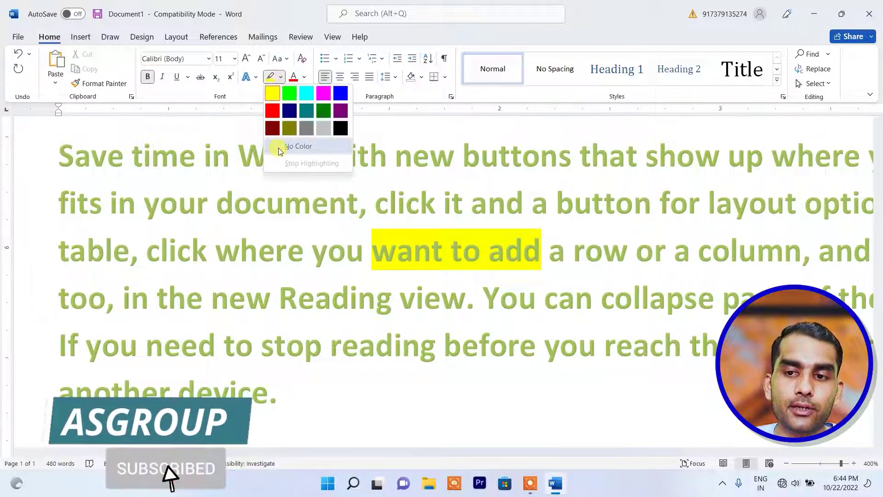
click(286, 144)
mouse_move(538, 250)
mouse_down()
mouse_move(502, 240)
mouse_move(386, 236)
mouse_move(374, 220)
mouse_move(387, 240)
mouse_move(371, 249)
mouse_up()
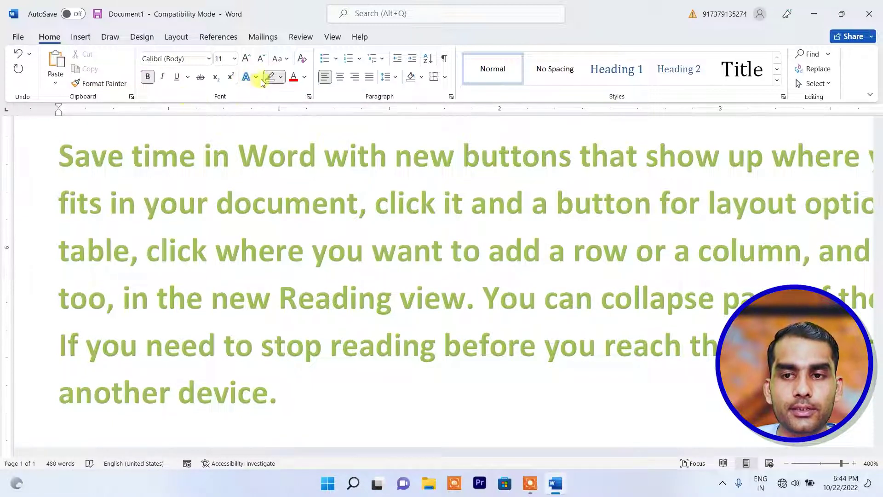
- Apply the red glow variation of the last row to the words "you want to" in the green paragraph
drag(317, 264, 462, 264)
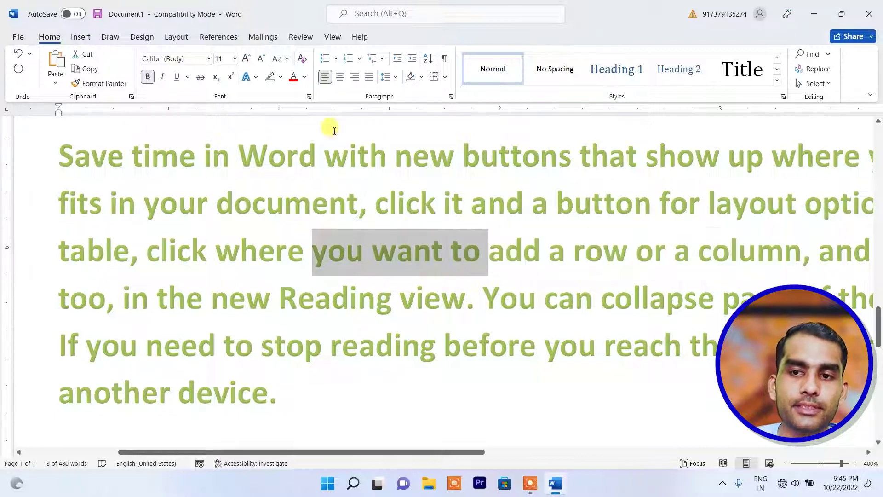
click(256, 77)
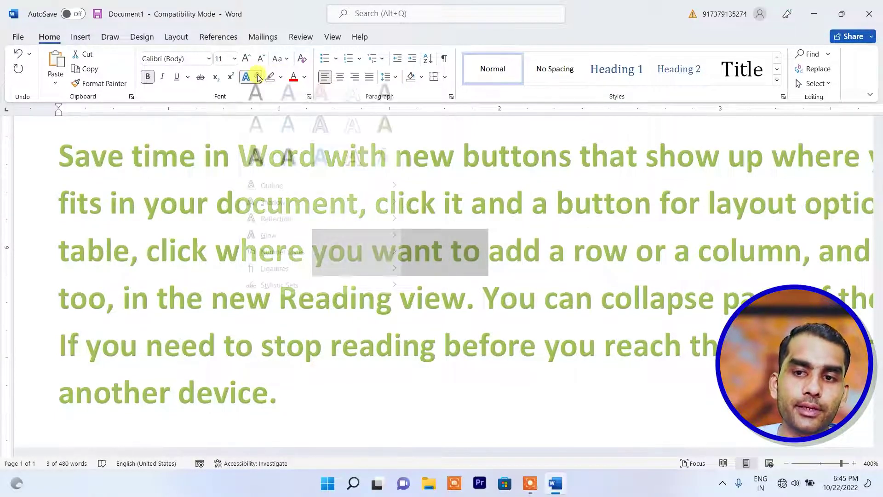
mouse_move(350, 247)
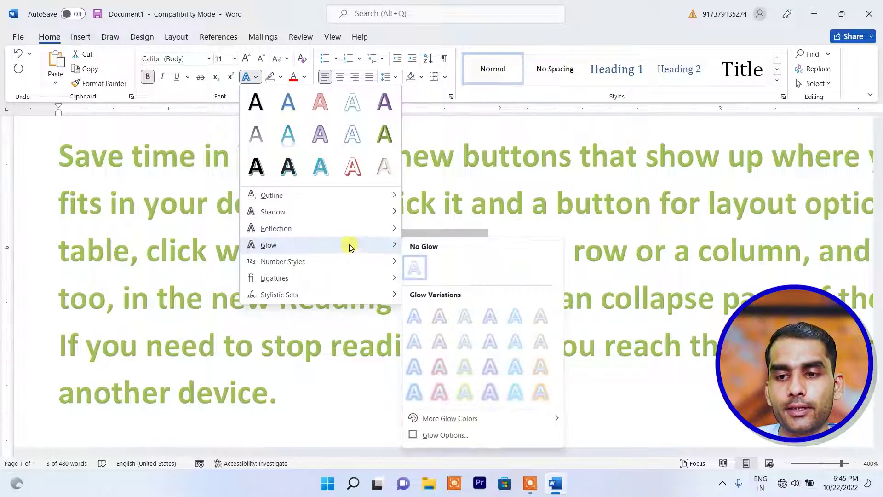
click(440, 396)
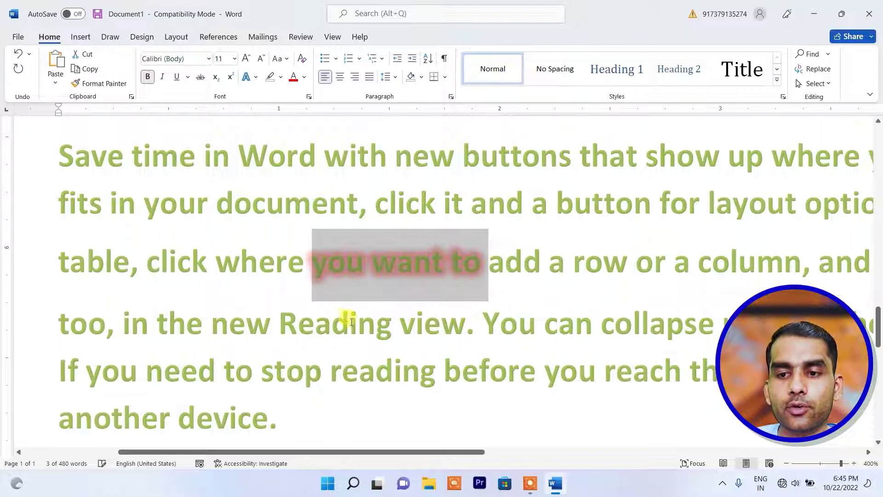
click(350, 322)
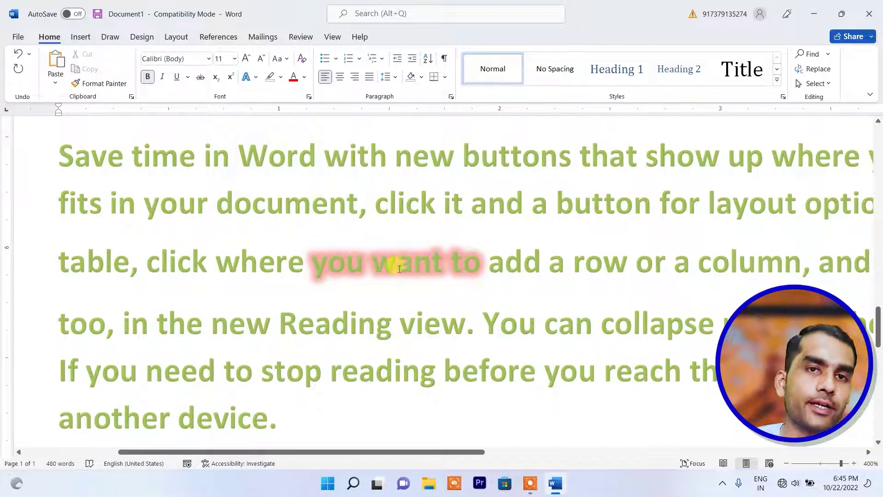
- Look through the number style, ligature and stylistic set options and pick the first individual stylistic set for the green paragraph's text at the cursor
click(256, 78)
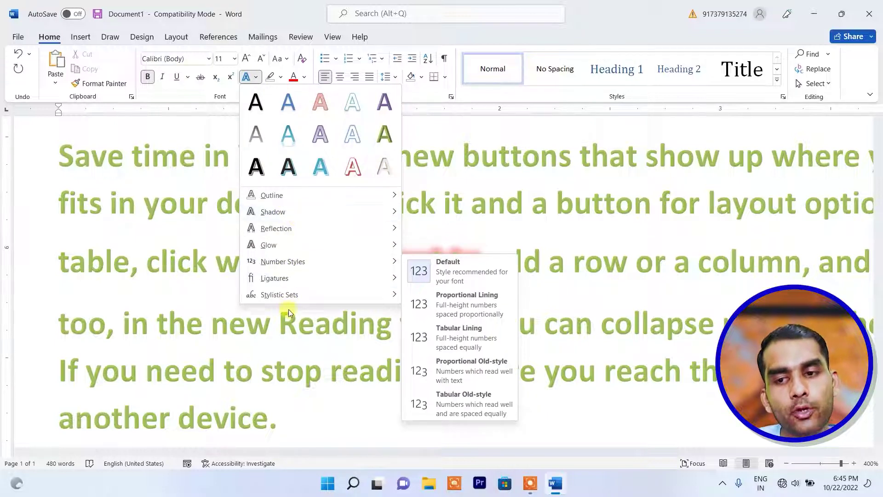
mouse_move(291, 276)
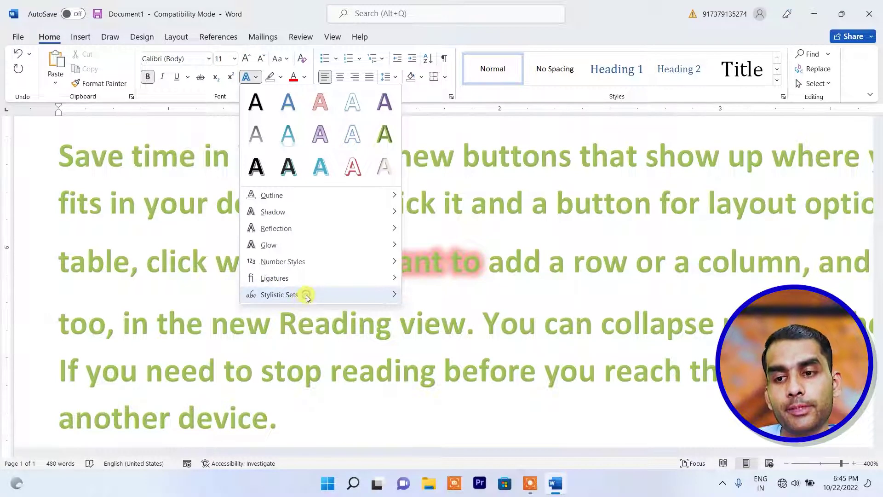
mouse_move(388, 295)
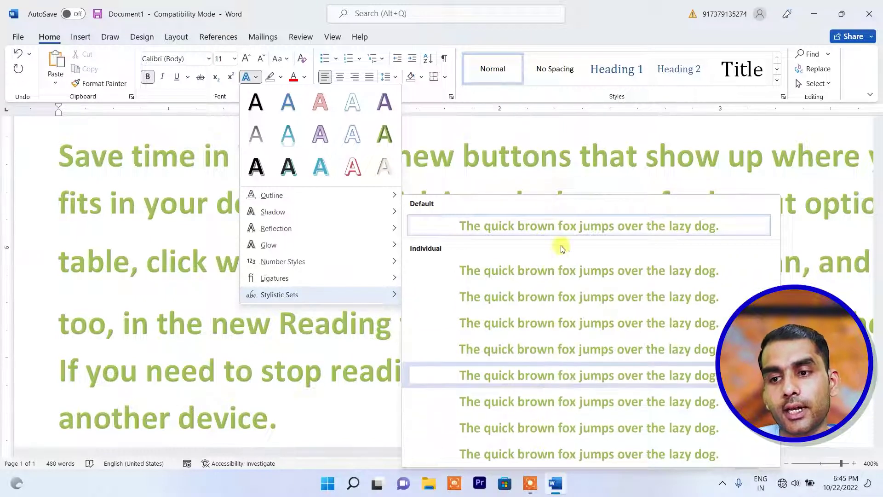
click(550, 275)
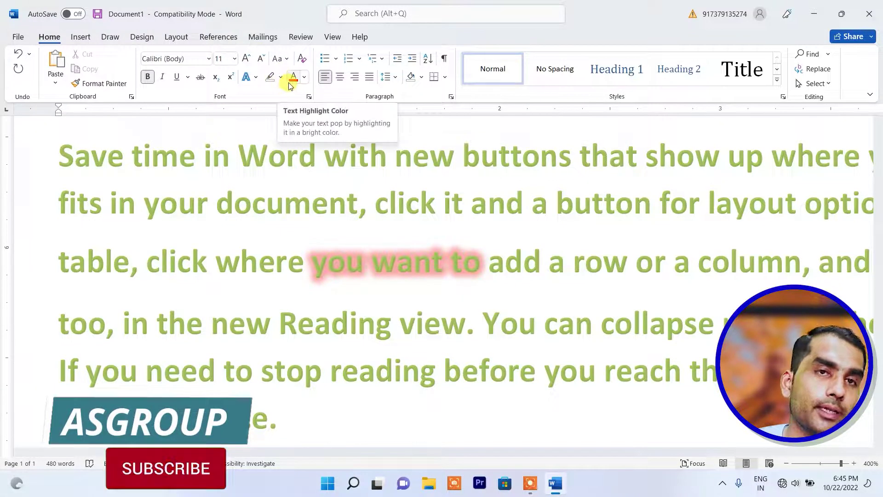
- Highlight the words "best" and "different" in the bold "Video provides" paragraph with the yellow highlighter
scroll(320, 180, up, 1)
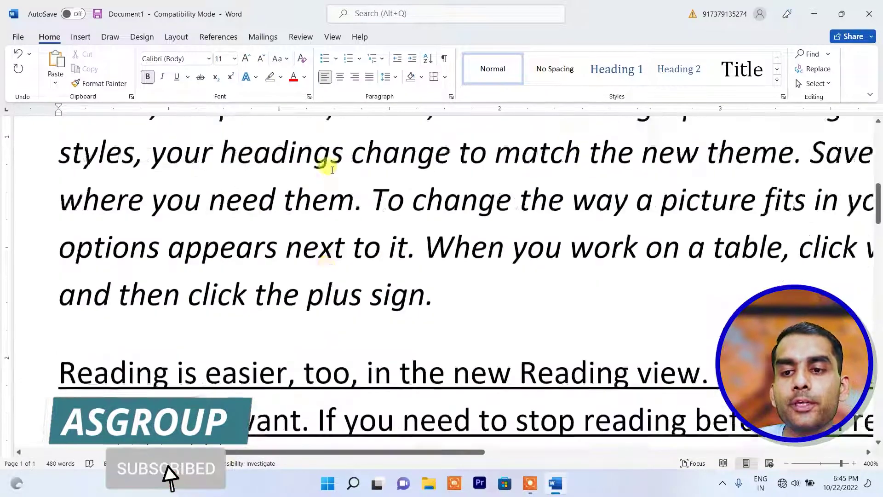
scroll(325, 171, up, 5)
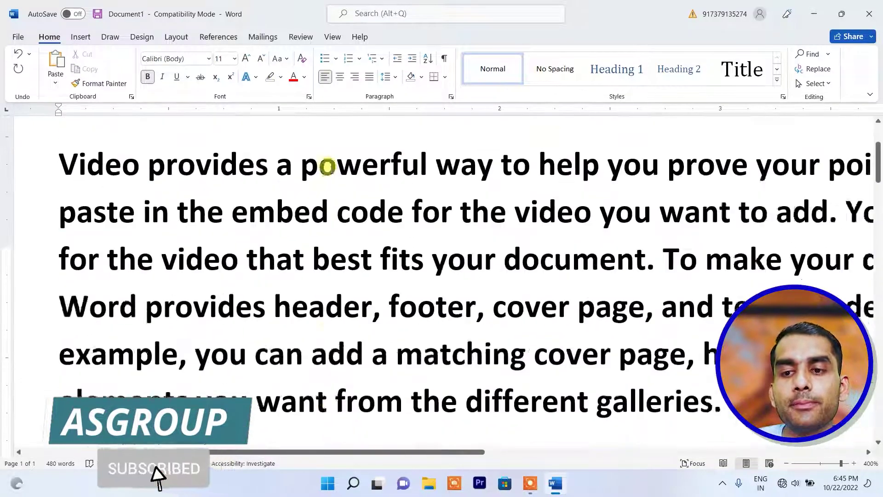
scroll(379, 192, down, 3)
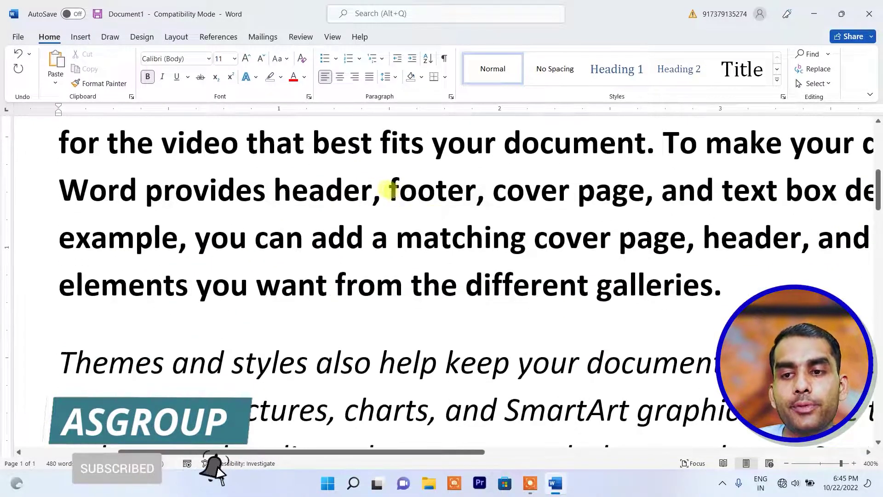
click(280, 77)
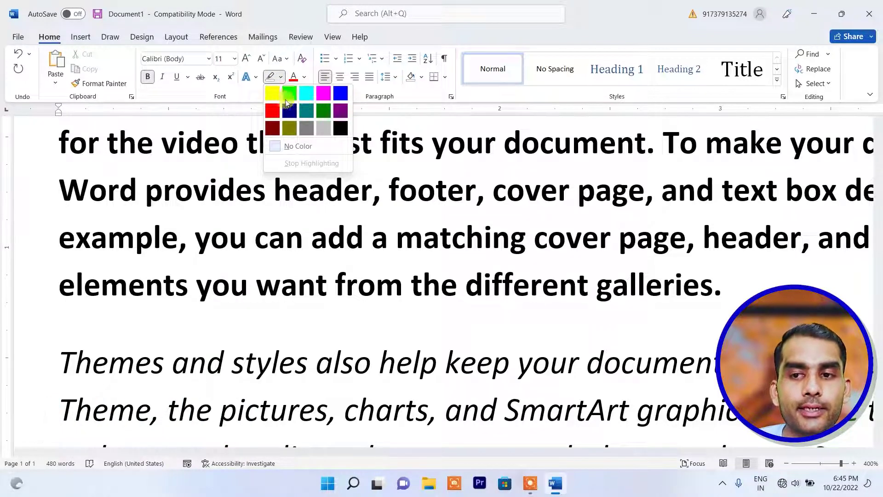
click(274, 98)
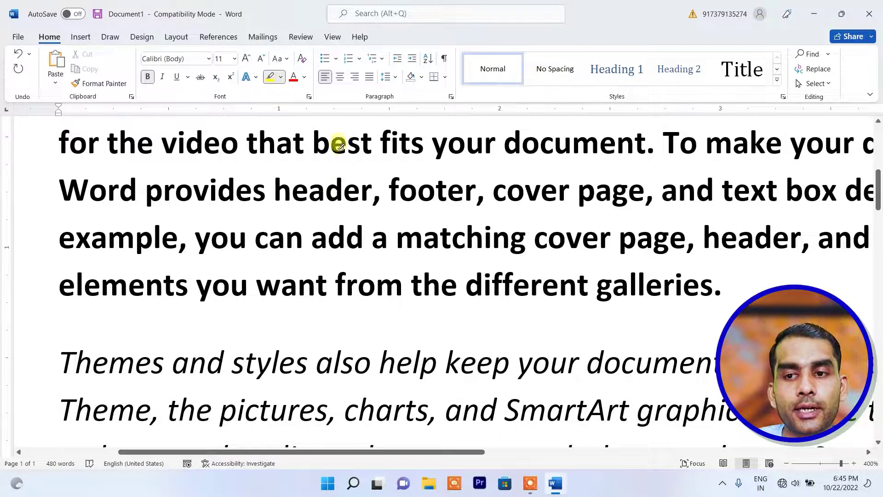
drag(314, 137, 371, 145)
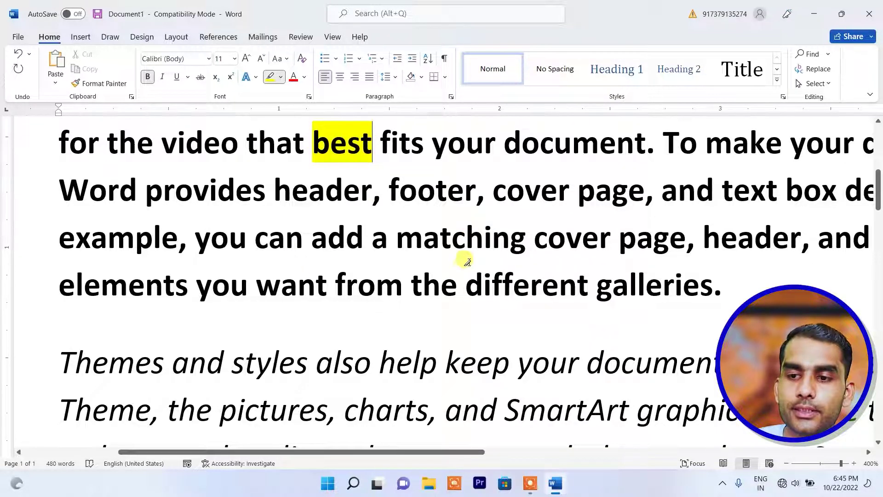
mouse_move(471, 278)
mouse_down()
mouse_move(576, 281)
mouse_move(582, 291)
mouse_up()
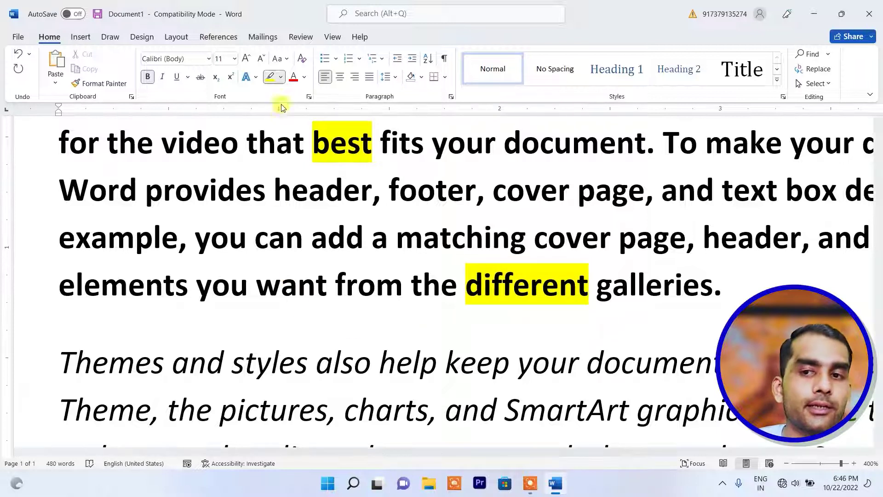
- Remove the yellow highlight from the words "best" and "different" in the bold paragraph
click(280, 77)
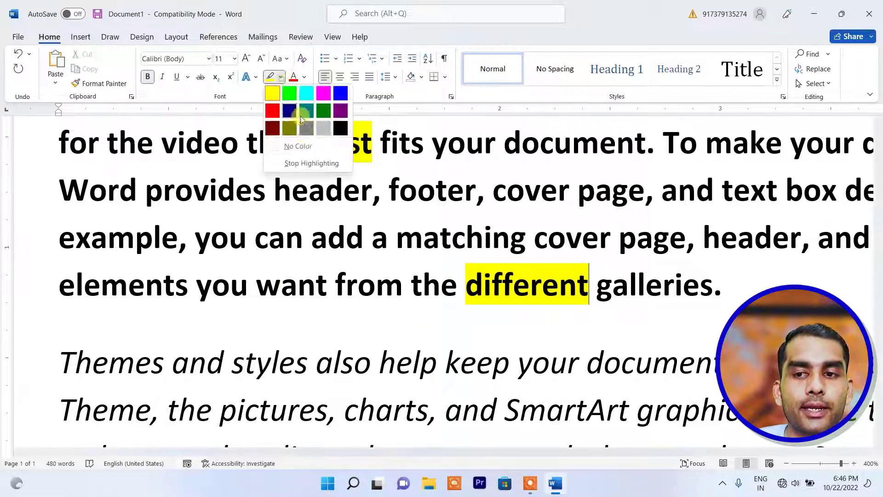
click(311, 147)
click(271, 77)
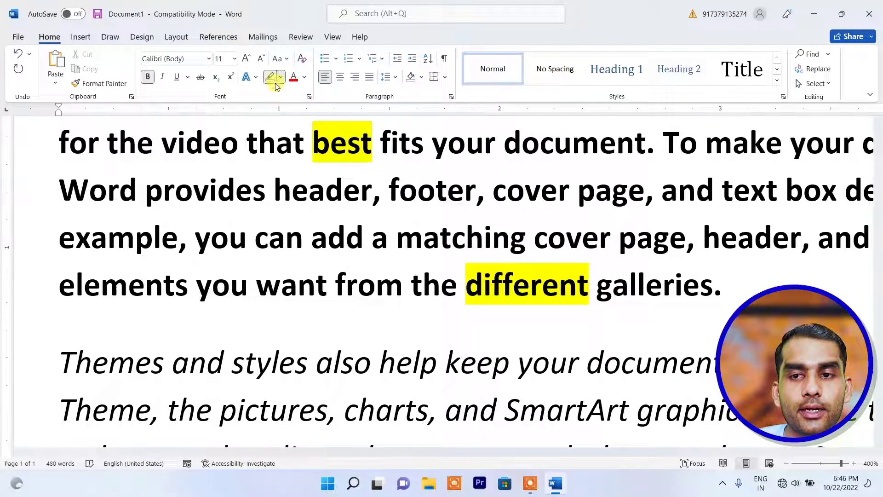
drag(376, 147, 313, 147)
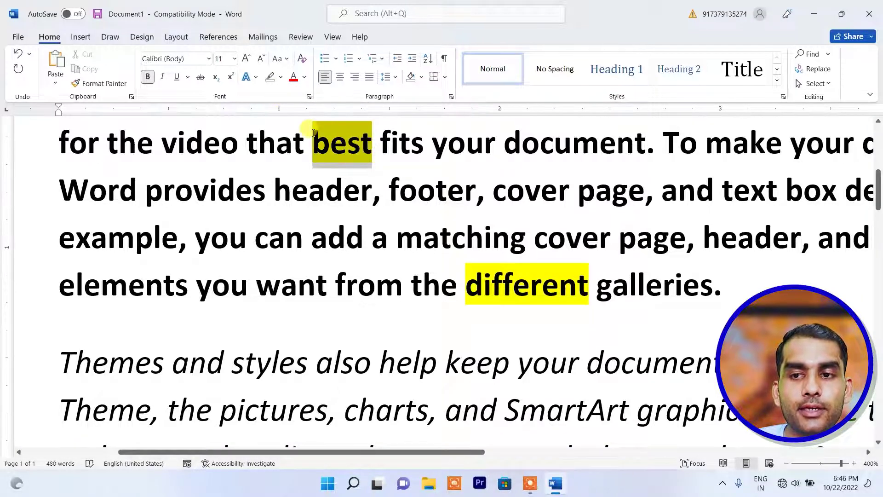
click(280, 77)
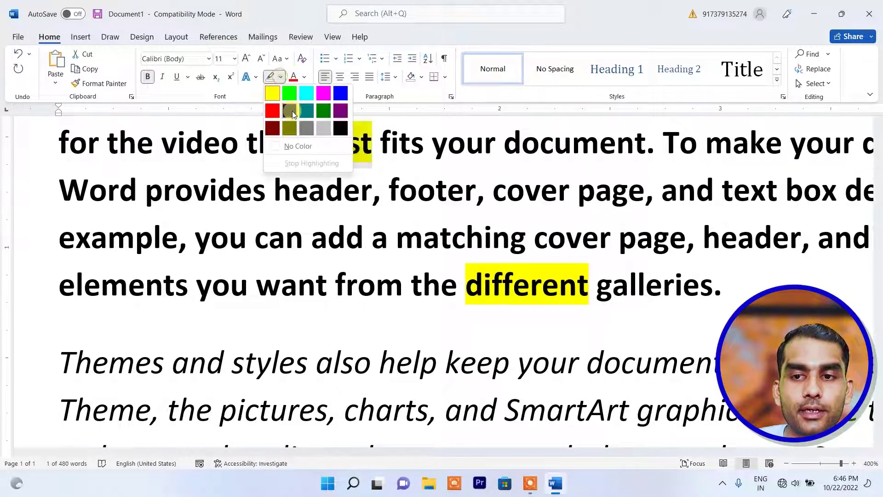
click(311, 146)
drag(584, 282, 458, 283)
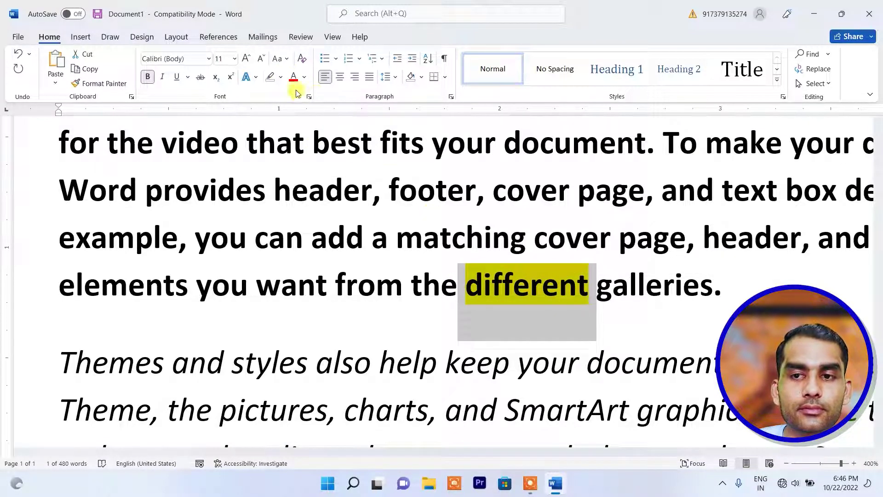
click(280, 77)
click(307, 150)
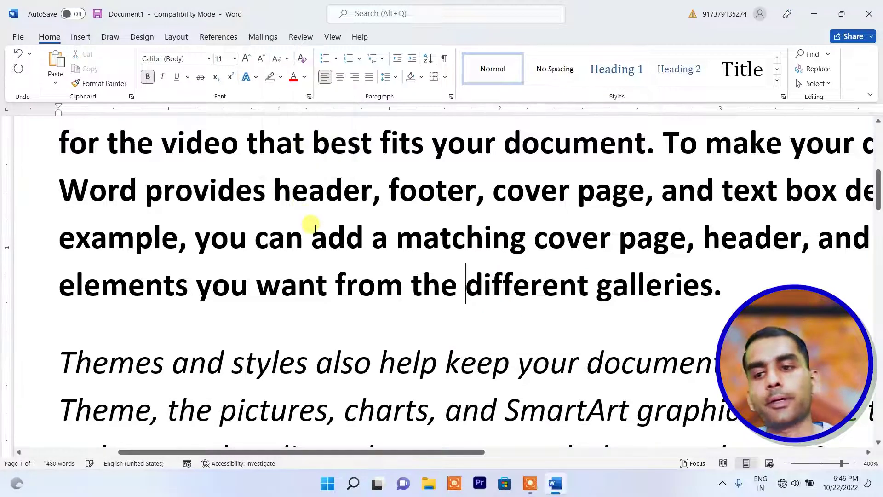
- Below the "Co2 x2" line, turn off superscript and enter two separate lines reading "This is" followed by a first name
scroll(316, 216, up, 5)
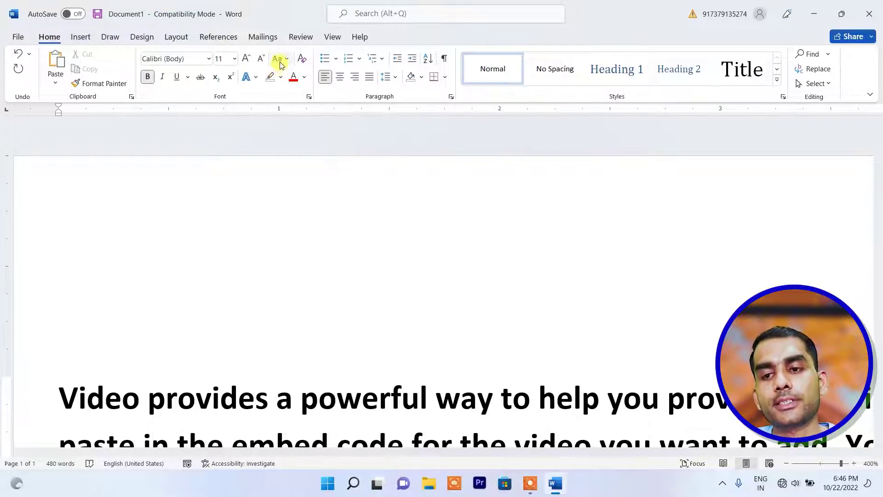
scroll(300, 181, down, 20)
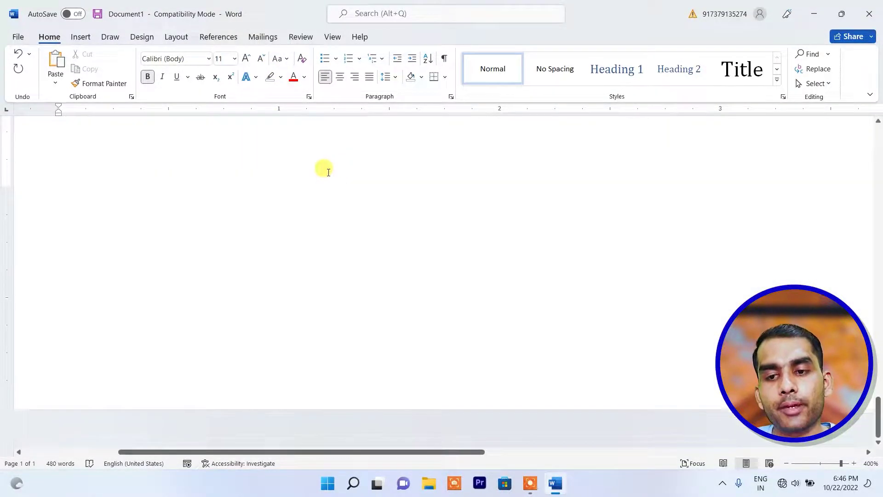
scroll(270, 205, up, 8)
click(194, 244)
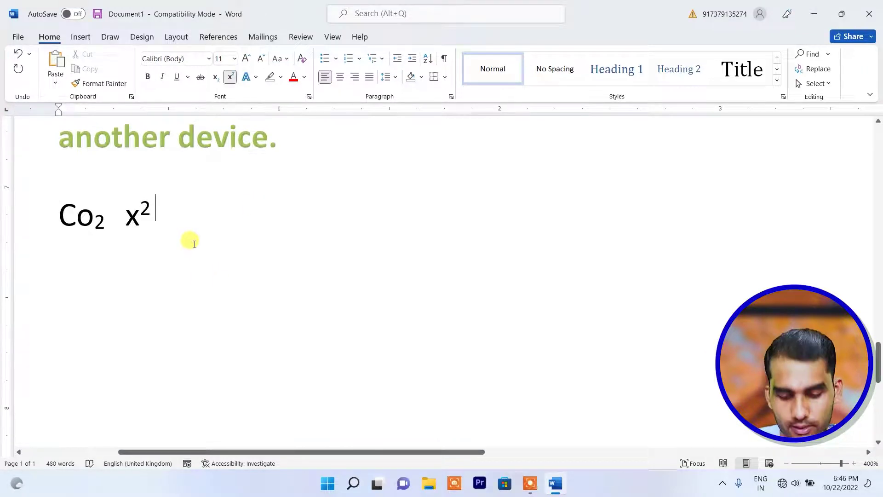
key(Return)
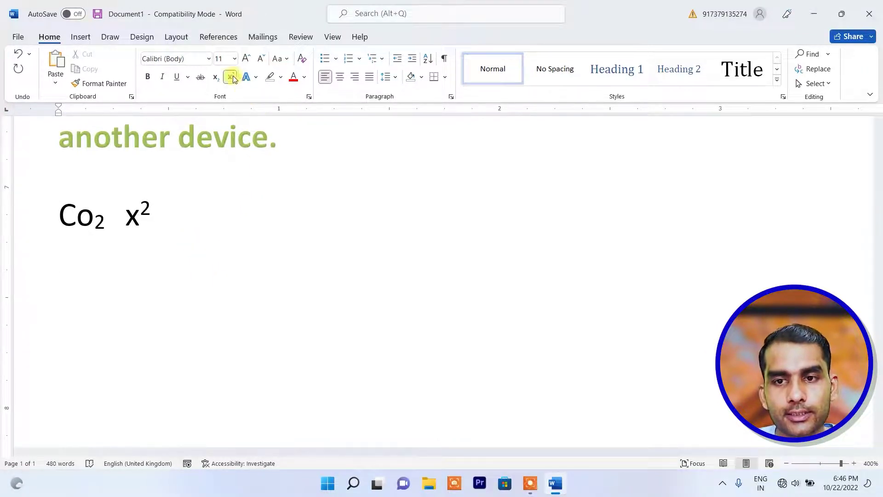
text(this )
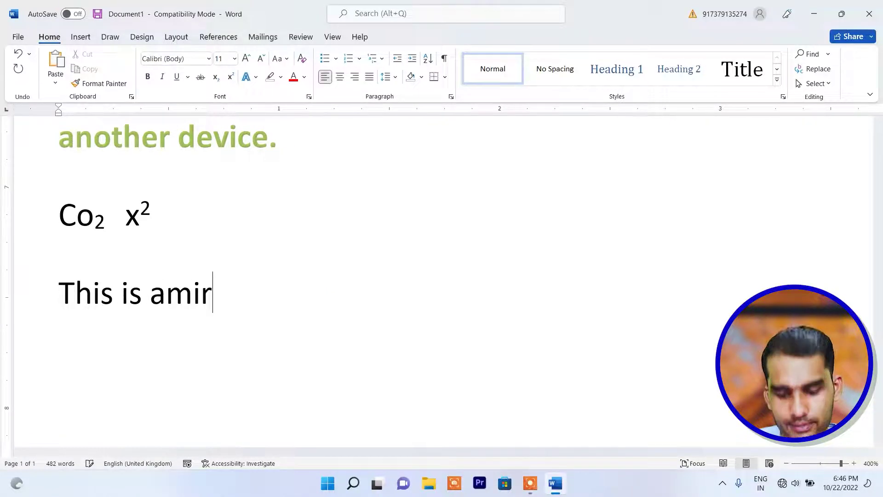
text(s is amir)
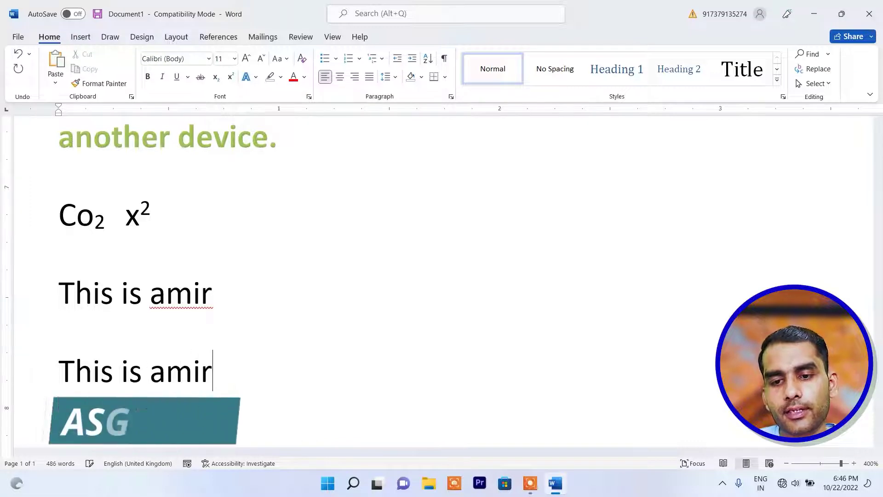
- Add three more lines with the same "This is" and first name sentence, correcting the missing "is" in the first of them
key(Return)
text(this amir)
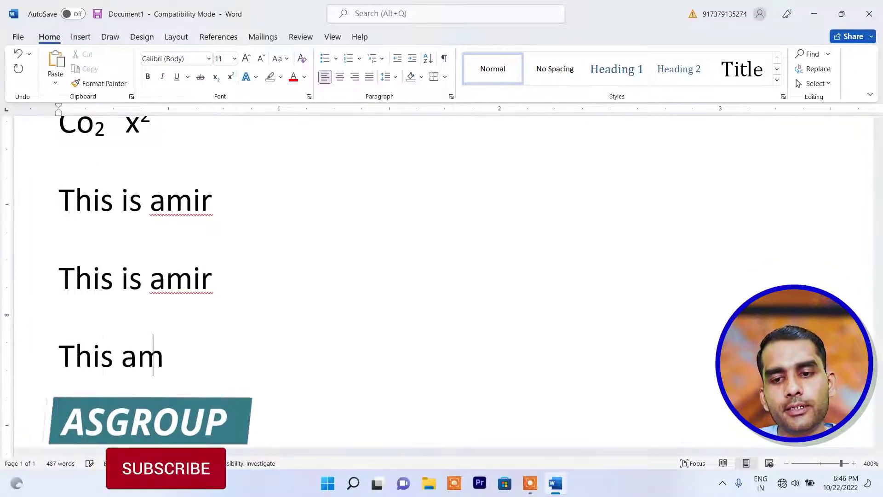
key(BackSpace)
key(BackSpace)
key(BackSpace)
key(BackSpace)
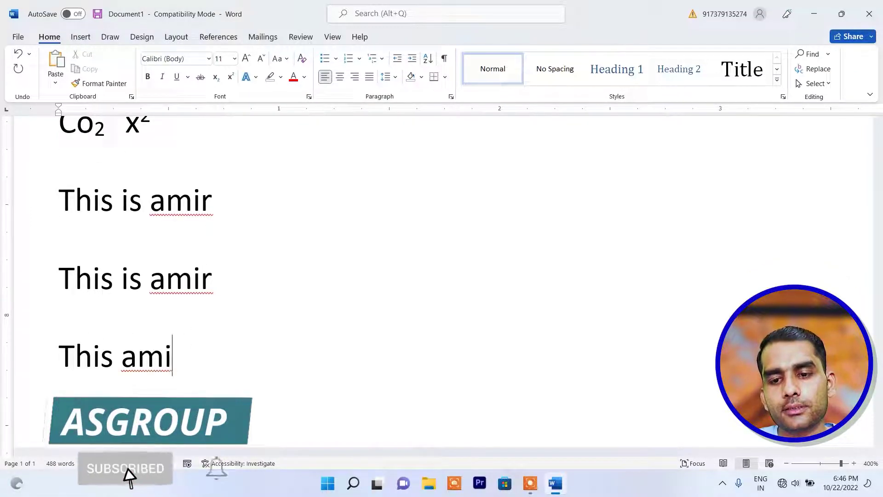
text(is a)
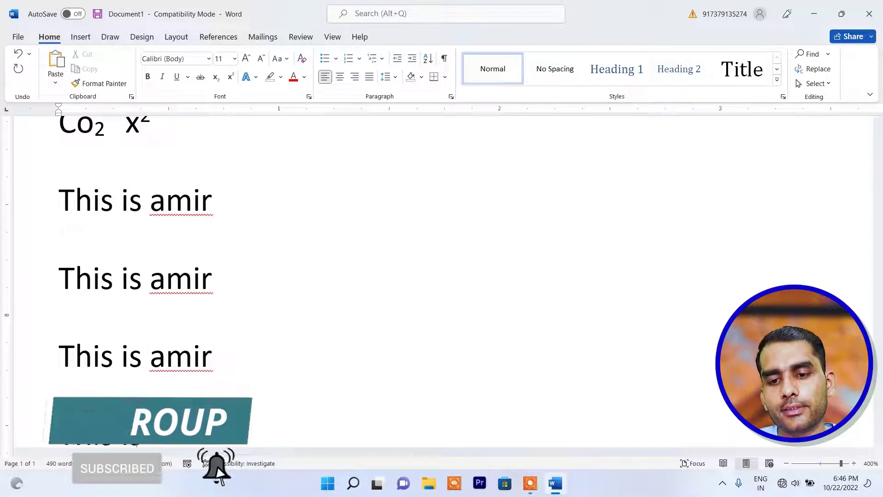
text(mir)
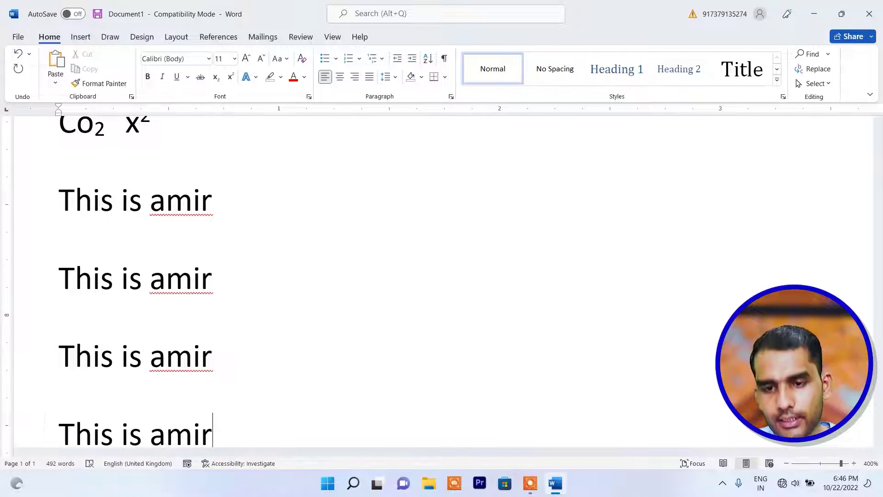
key(Return)
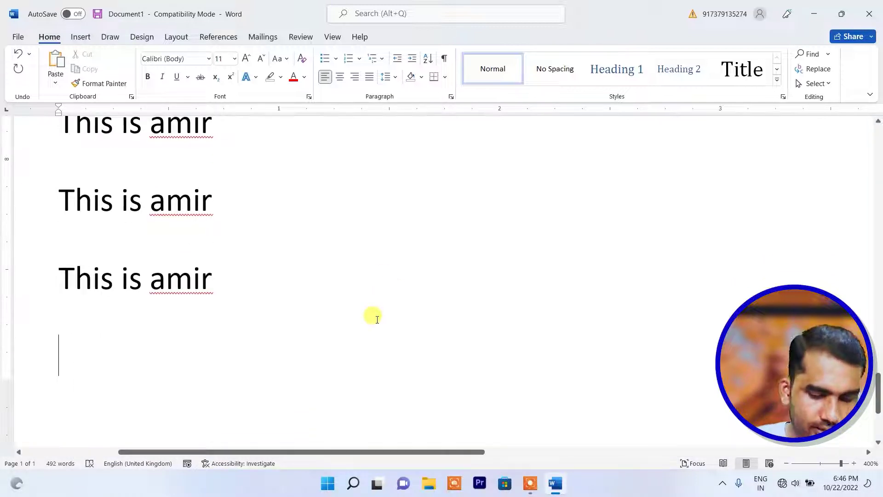
text(this ius)
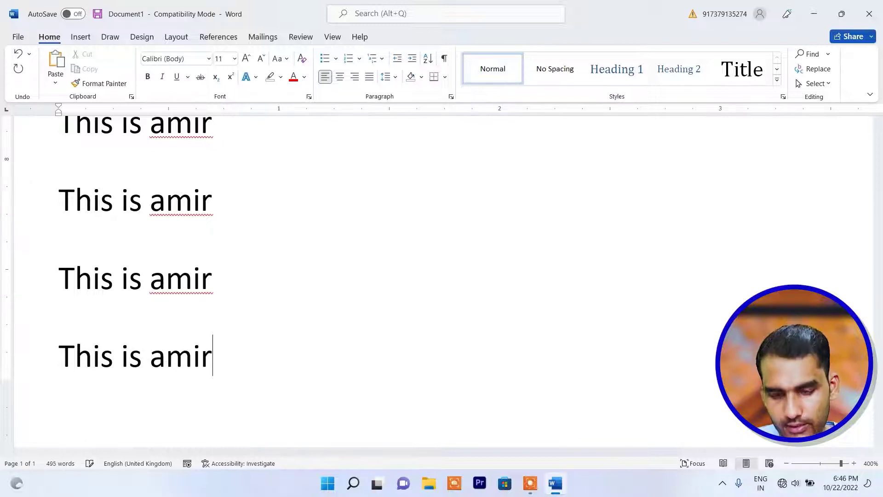
- Apply the Sentence case option to the first "This is" line below the "Co2 x2" line
scroll(441, 276, down, 5)
scroll(349, 285, up, 6)
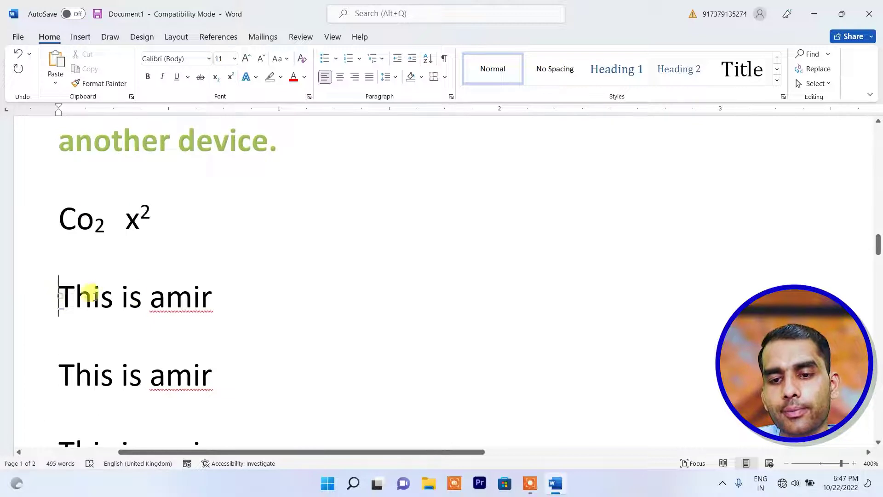
drag(92, 297, 203, 292)
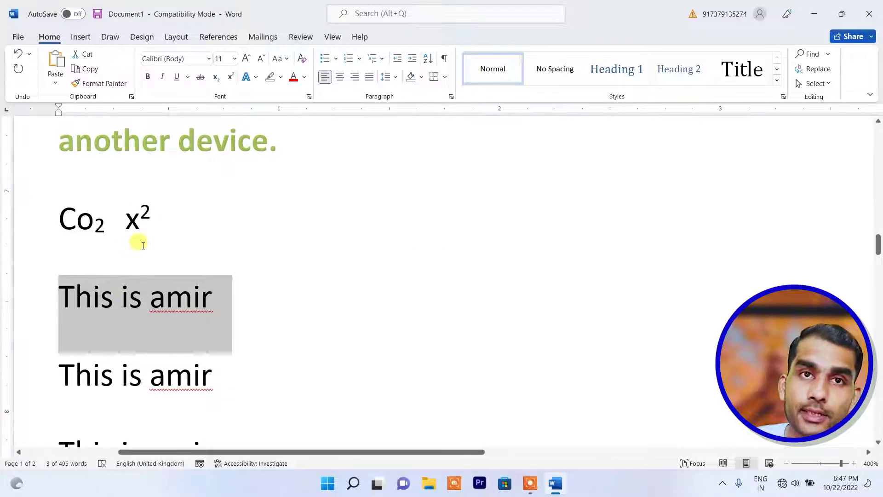
click(281, 59)
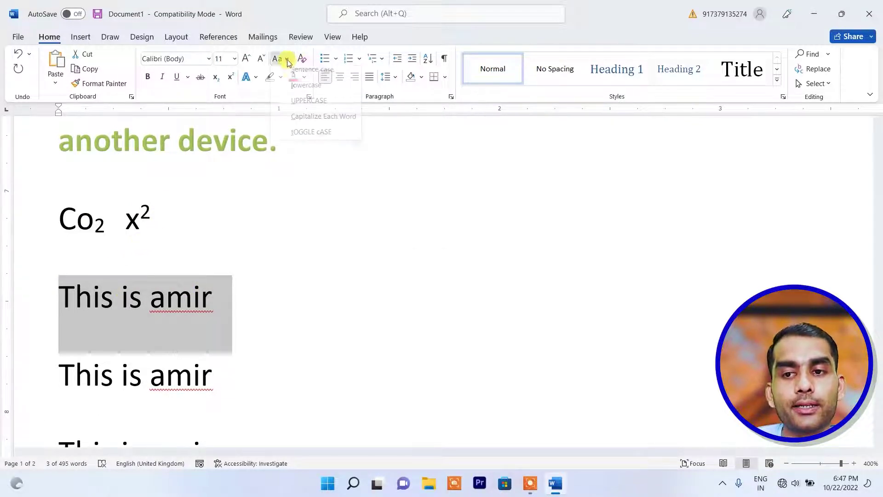
click(312, 76)
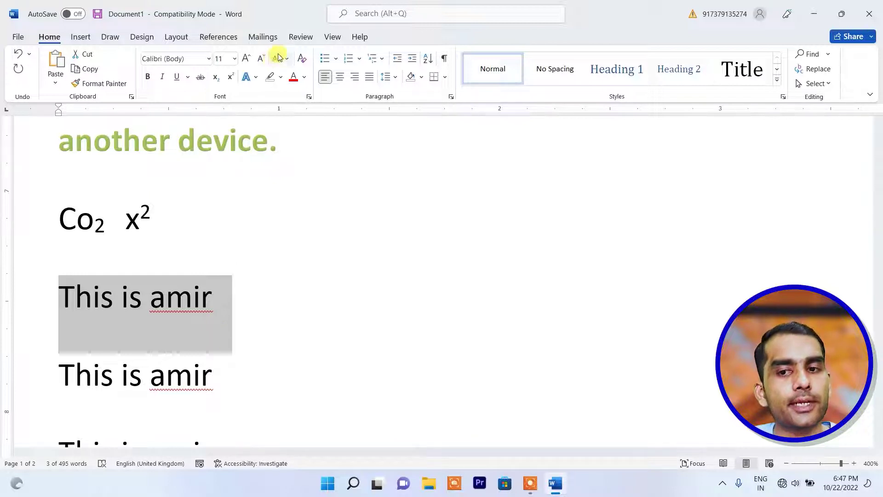
- Change the second short sample sentence below the green paragraph to lowercase
click(210, 348)
drag(214, 374, 53, 374)
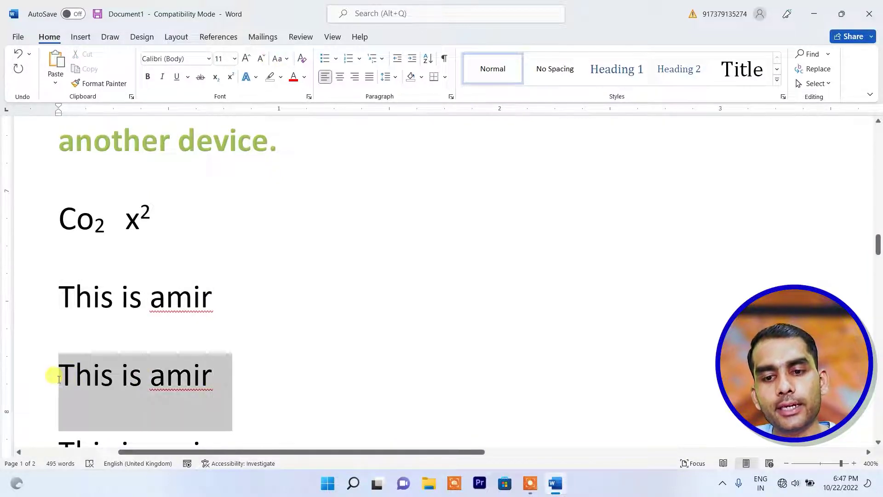
click(278, 58)
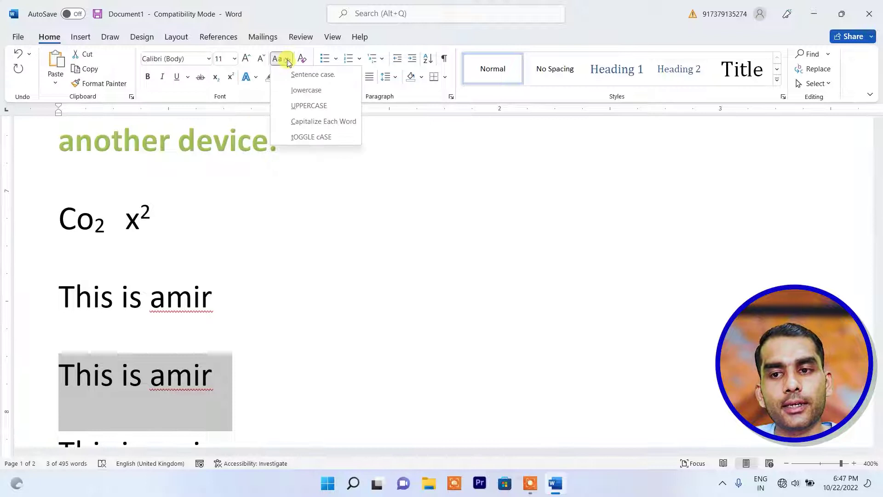
click(307, 89)
- Convert the third short sample sentence to UPPERCASE
scroll(197, 295, down, 2)
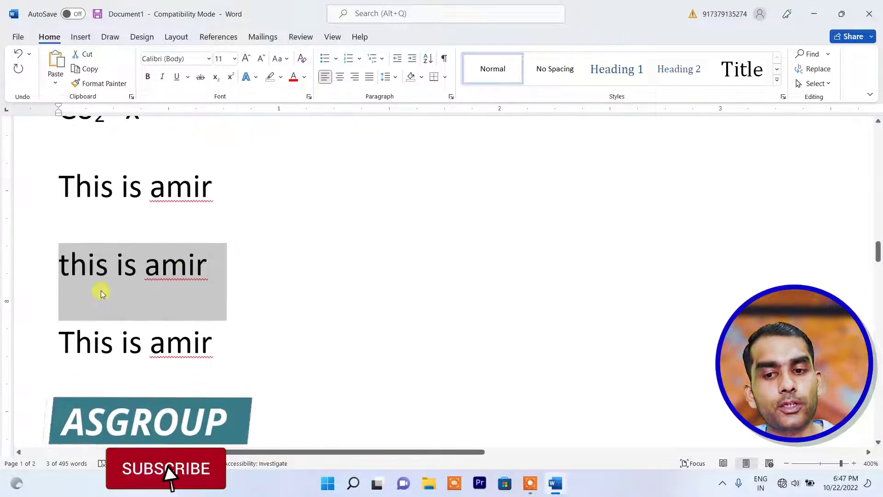
drag(220, 343, 71, 337)
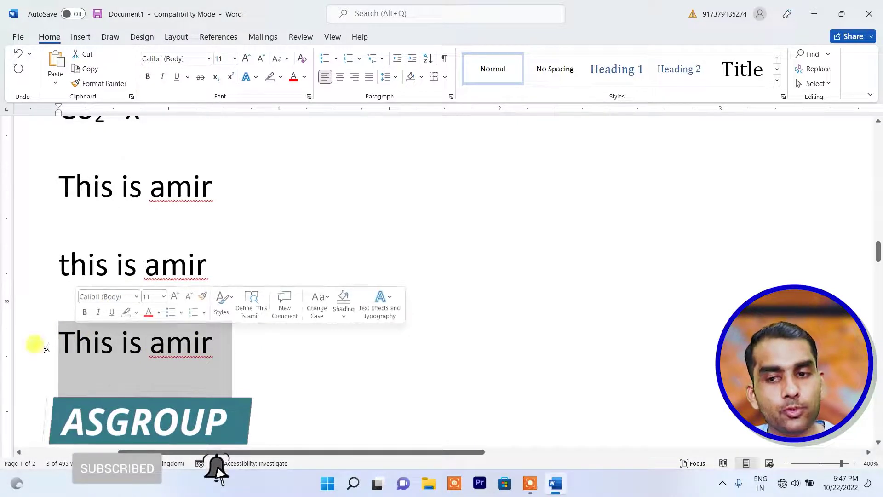
click(280, 58)
click(309, 106)
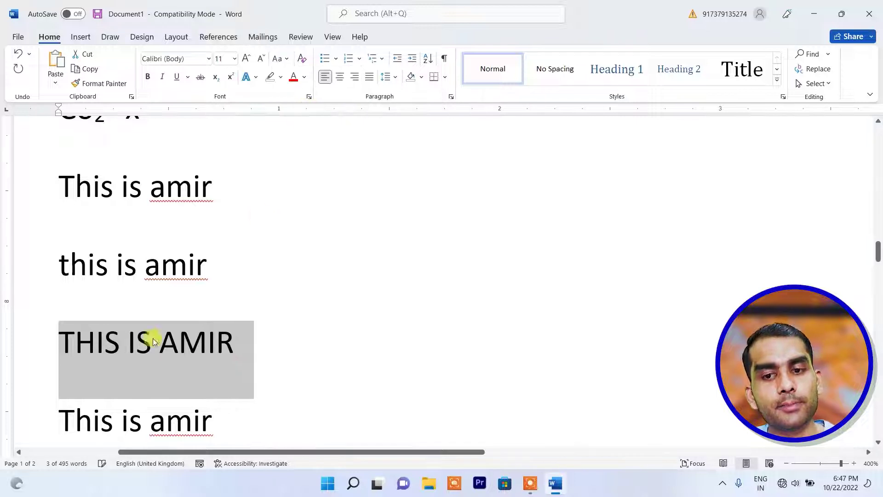
- Apply the Capitalize Each Word case to the fourth short sample sentence
scroll(197, 317, down, 5)
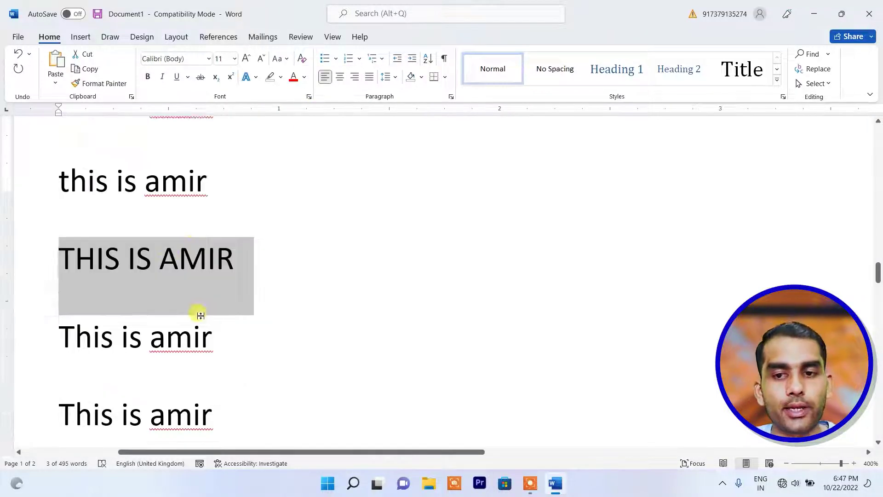
scroll(149, 285, up, 4)
drag(213, 309, 64, 328)
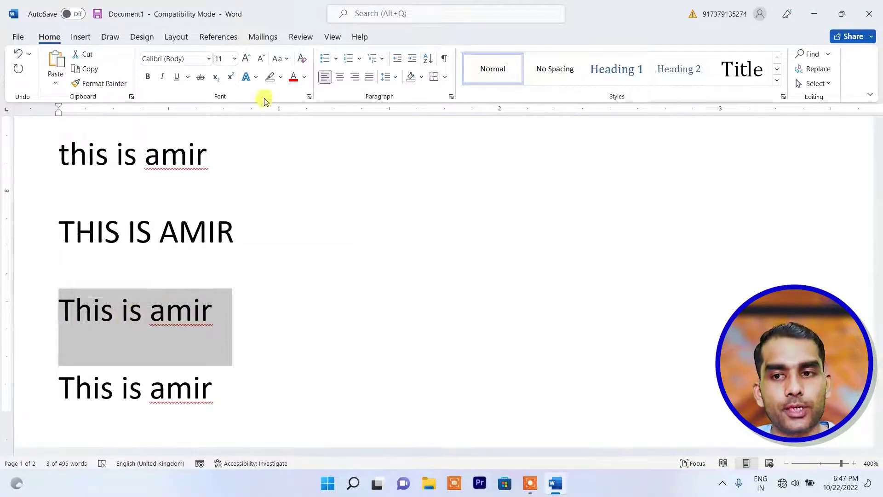
click(287, 63)
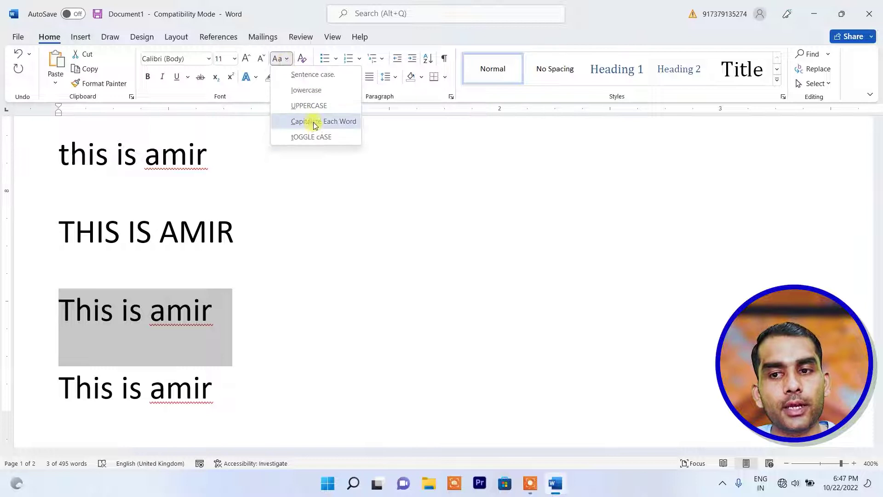
click(310, 120)
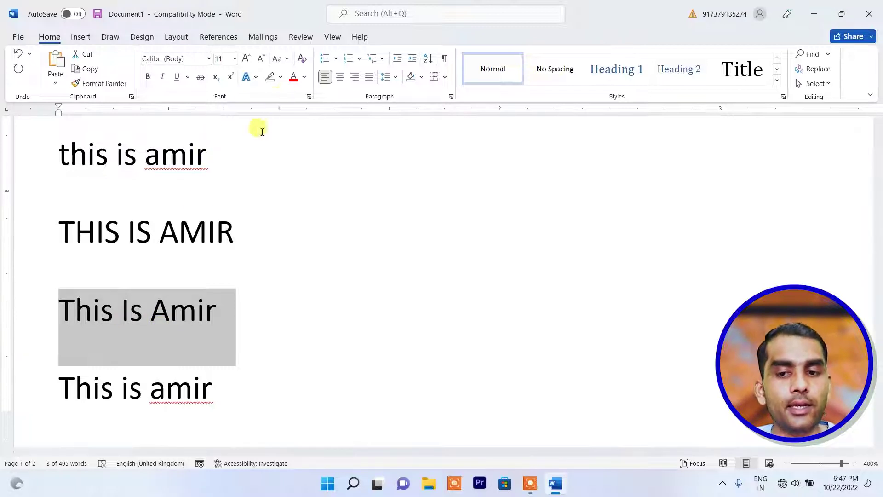
- Apply tOGGLE cASE to the fifth and last short sample sentence
scroll(211, 310, down, 2)
drag(212, 285, 65, 275)
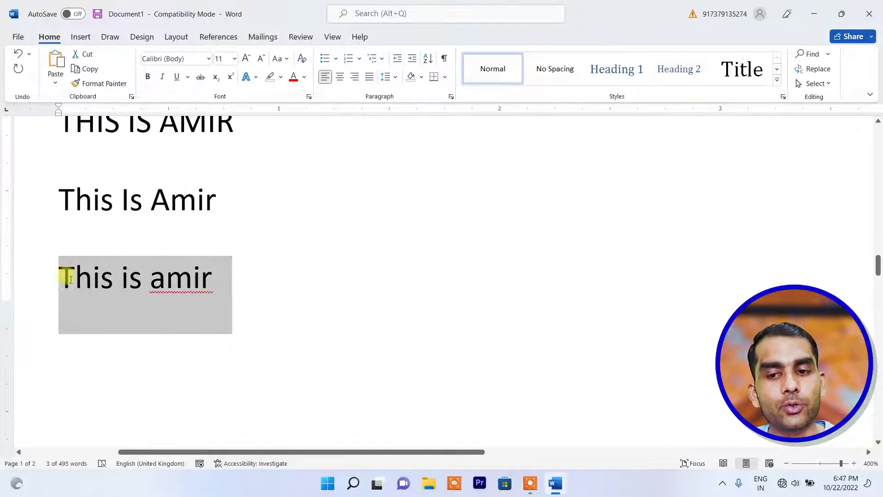
click(287, 59)
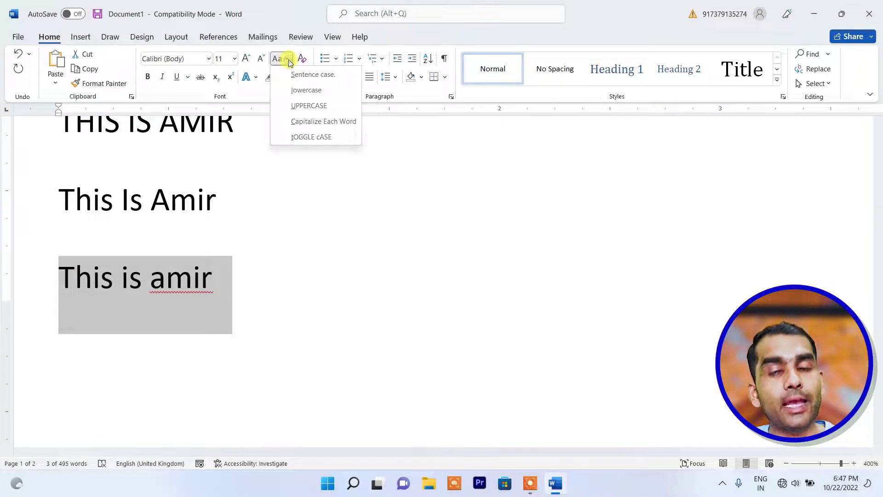
click(300, 137)
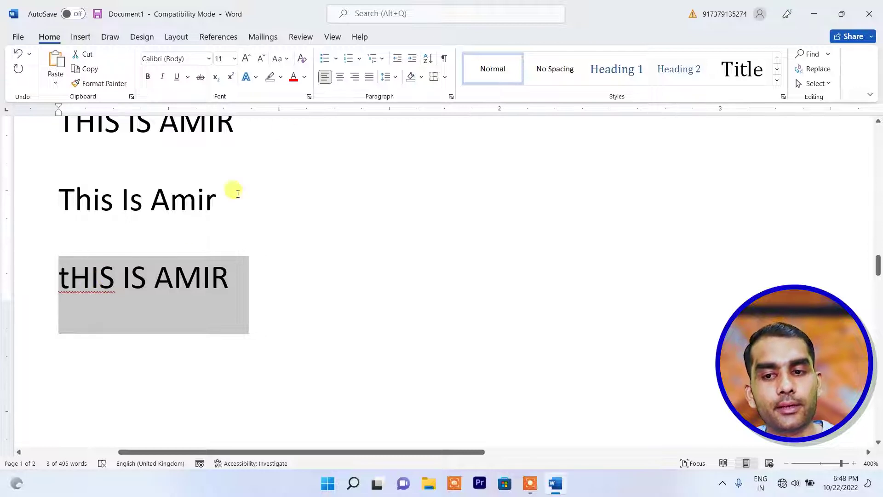
- Apply tOGGLE cASE twice more to the last sample sentence, then deselect it
drag(239, 266, 78, 276)
click(282, 61)
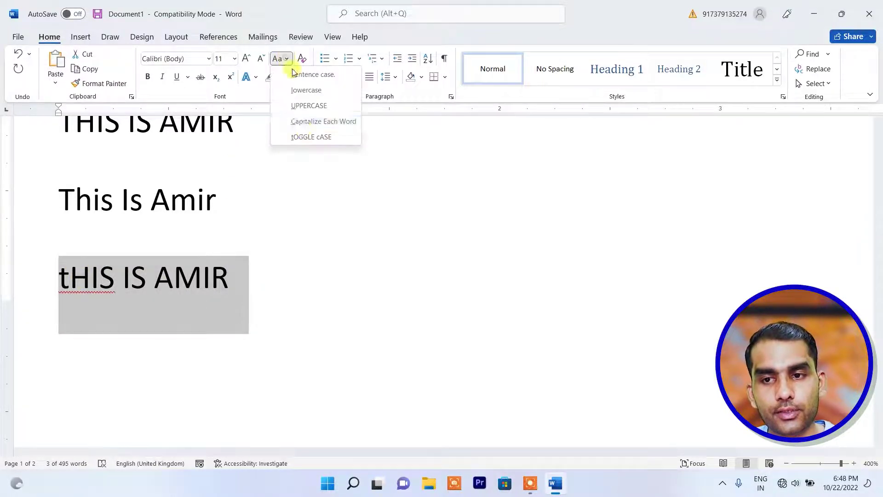
click(305, 138)
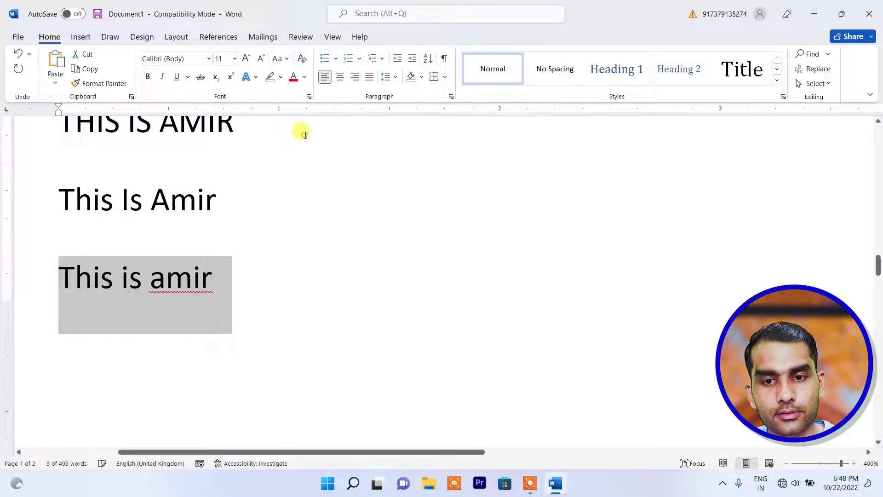
click(288, 59)
click(300, 137)
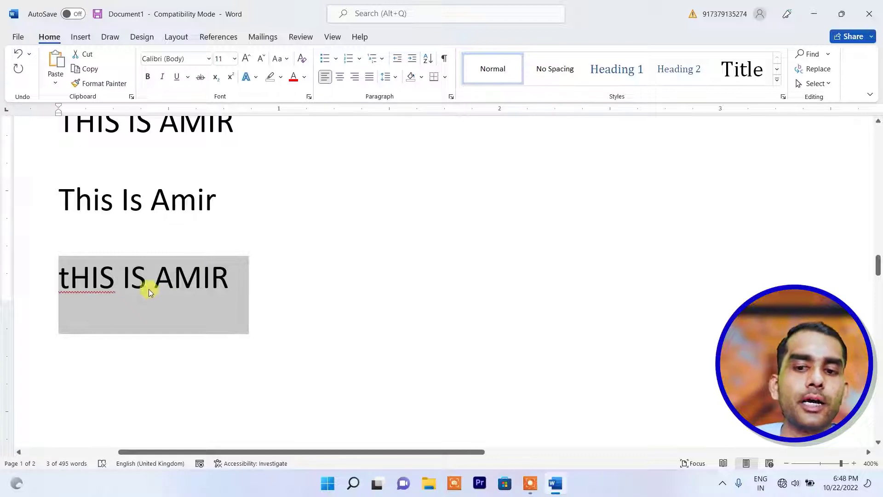
click(84, 277)
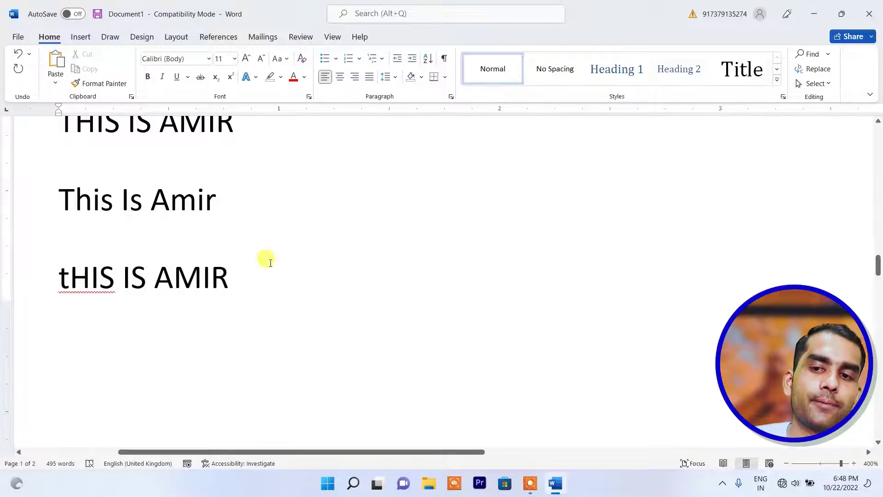
- Convert the whole bold first paragraph, beginning "Video provides a powerful way", to UPPERCASE
scroll(271, 262, up, 15)
scroll(246, 201, down, 10)
scroll(244, 194, up, 5)
scroll(243, 184, down, 5)
scroll(243, 184, up, 5)
scroll(236, 181, down, 2)
scroll(233, 179, up, 7)
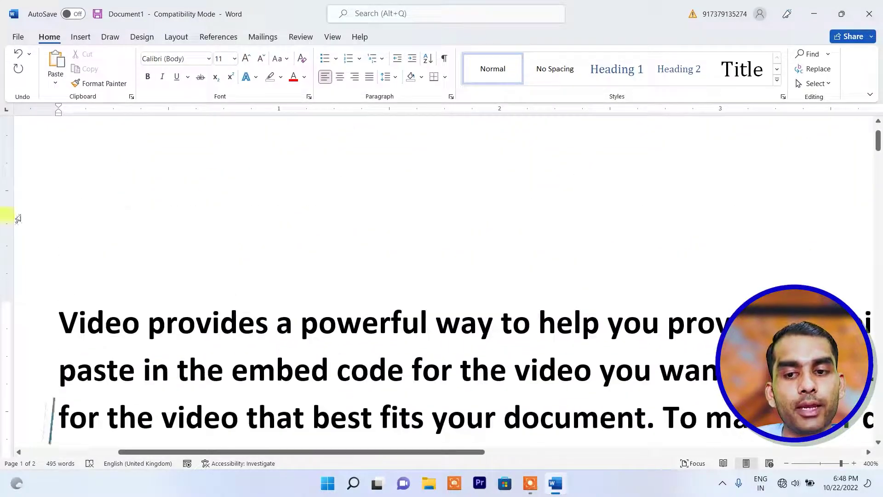
scroll(173, 205, down, 4)
scroll(87, 175, up, 4)
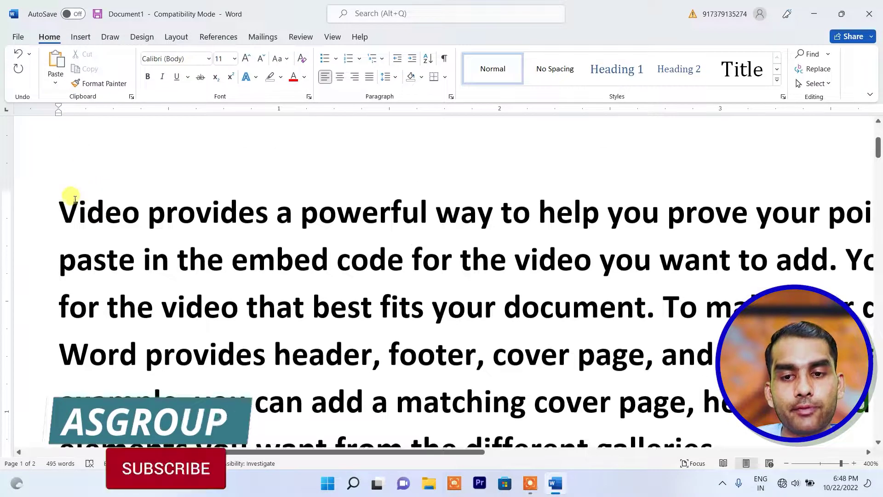
drag(60, 201, 720, 391)
click(281, 58)
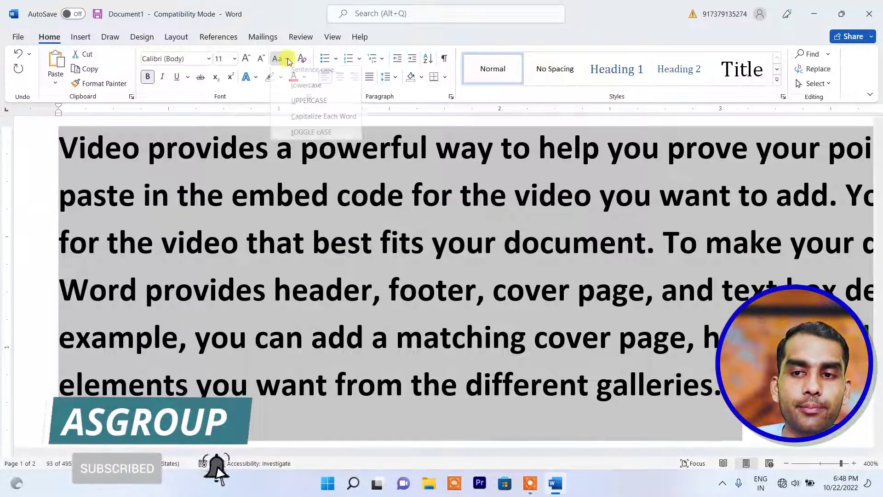
click(316, 106)
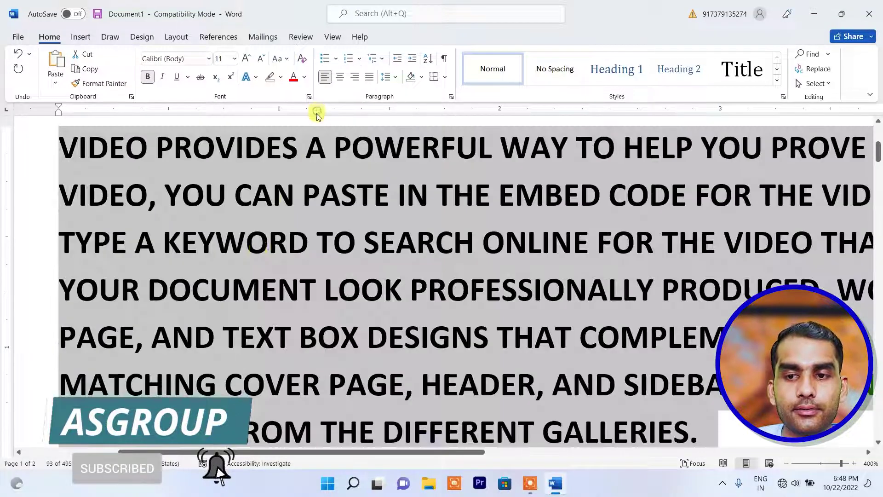
- Change the entire italic paragraph beginning "Themes and styles also help" to lowercase
scroll(236, 256, down, 8)
scroll(118, 192, up, 3)
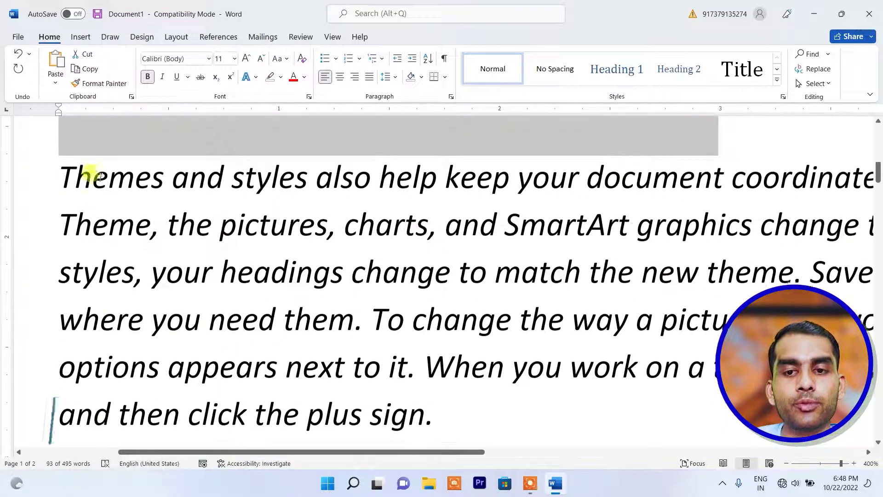
drag(60, 173, 432, 416)
click(279, 59)
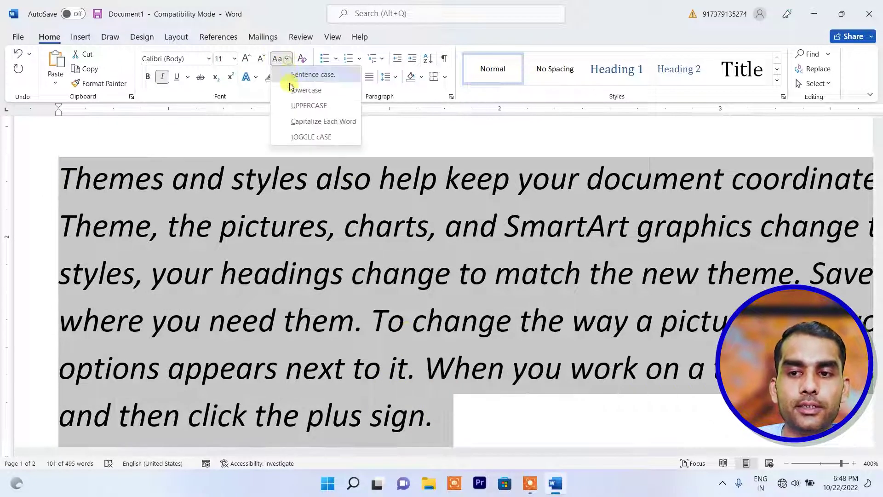
click(317, 90)
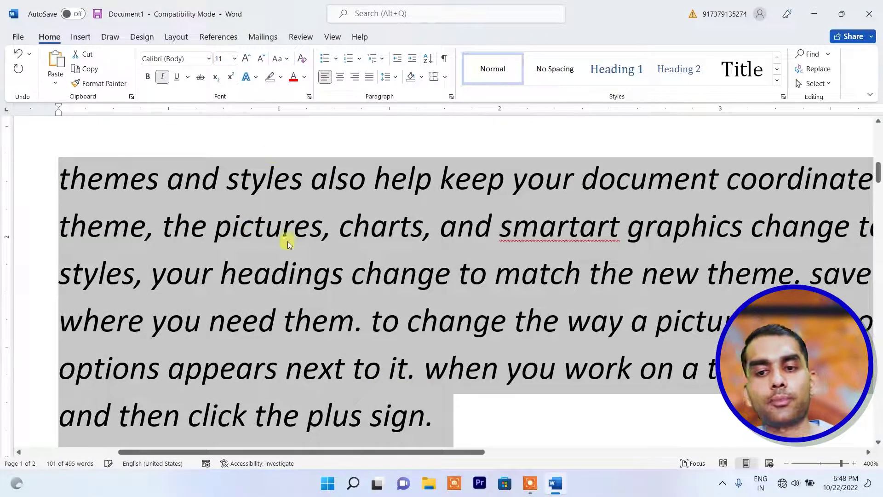
- Give the selected italic paragraph a dark purple font colour from the standard colours of More Colors, then deselect it
scroll(292, 262, down, 5)
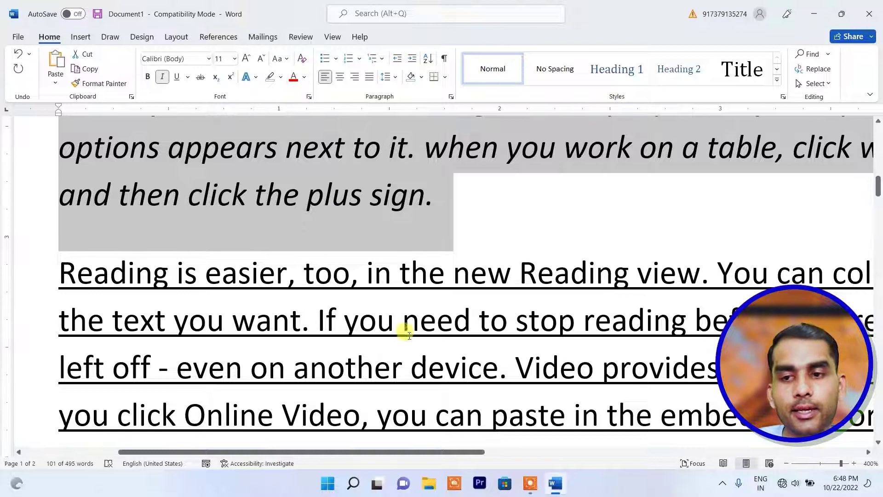
scroll(252, 206, up, 2)
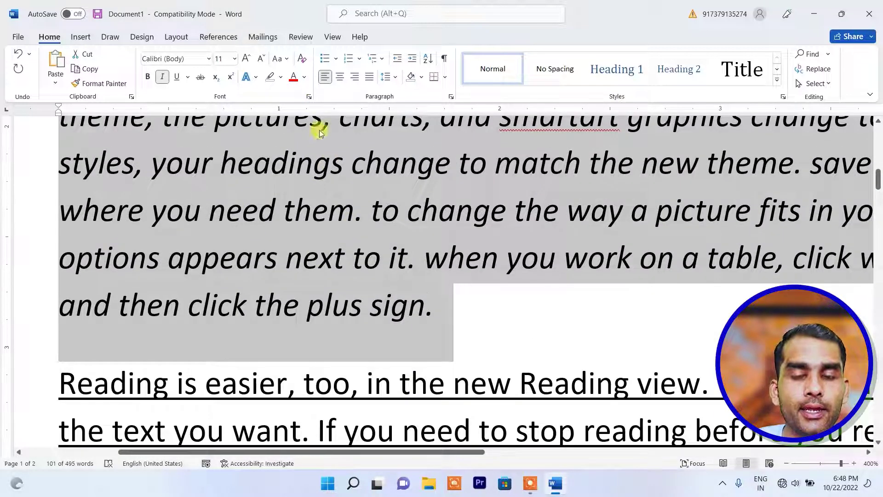
click(304, 78)
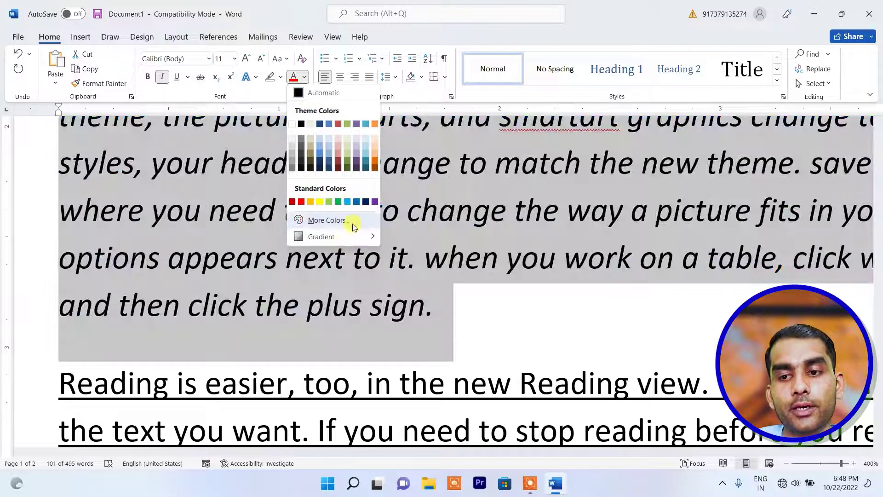
click(352, 223)
drag(453, 130, 453, 79)
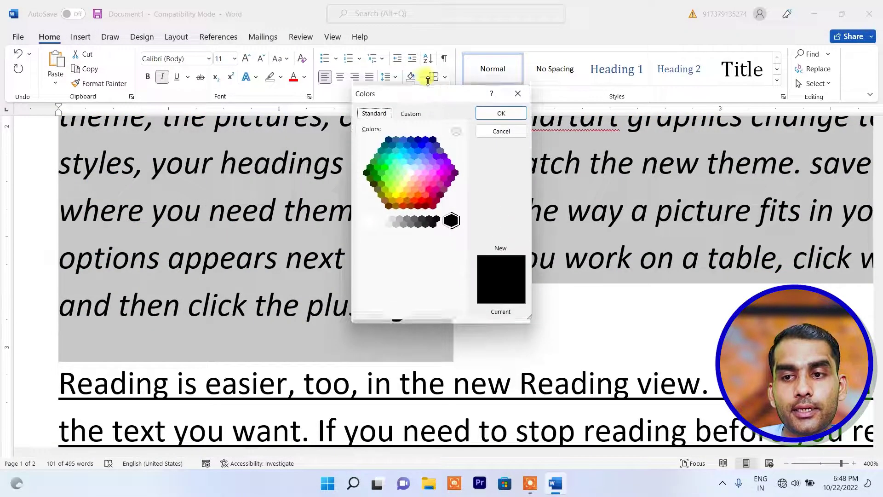
click(454, 170)
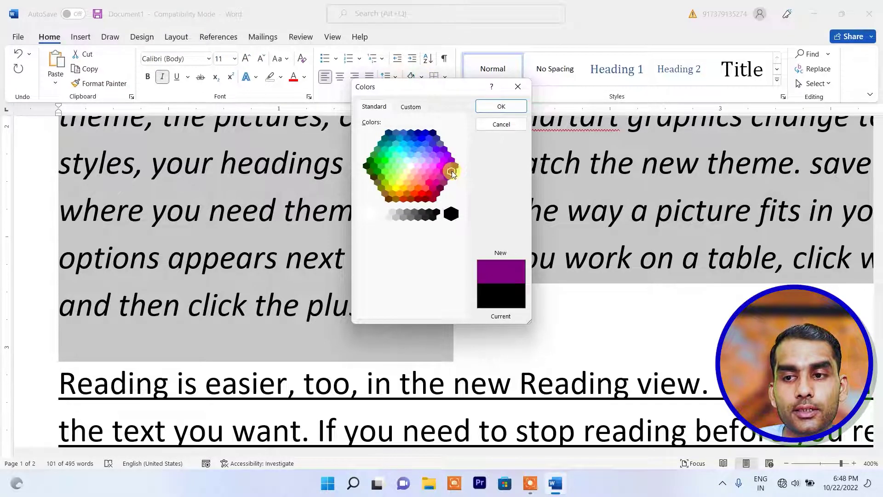
click(493, 107)
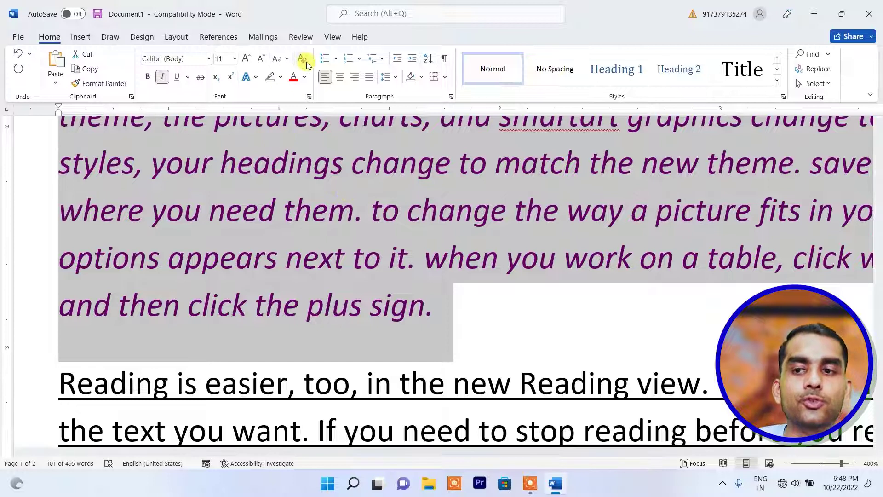
click(375, 204)
- Zoom the document out to 100% and review the formatted paragraphs and sample sentences
scroll(435, 227, down, 15)
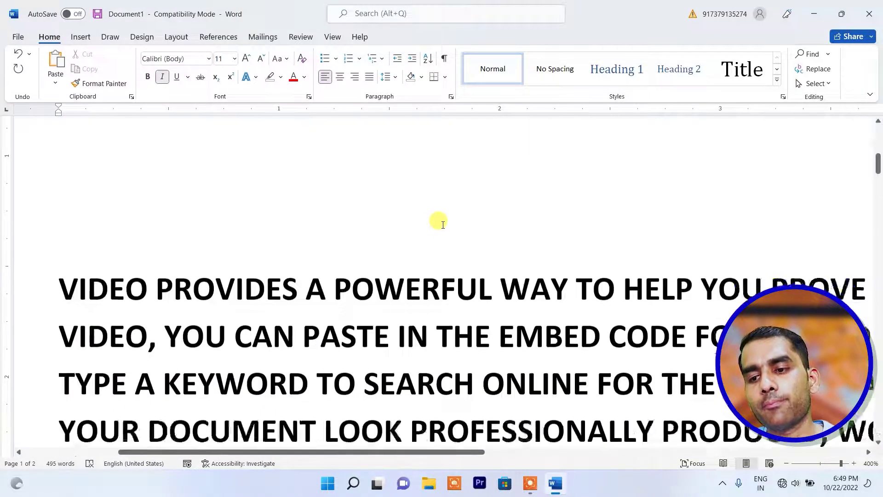
scroll(445, 223, down, 10)
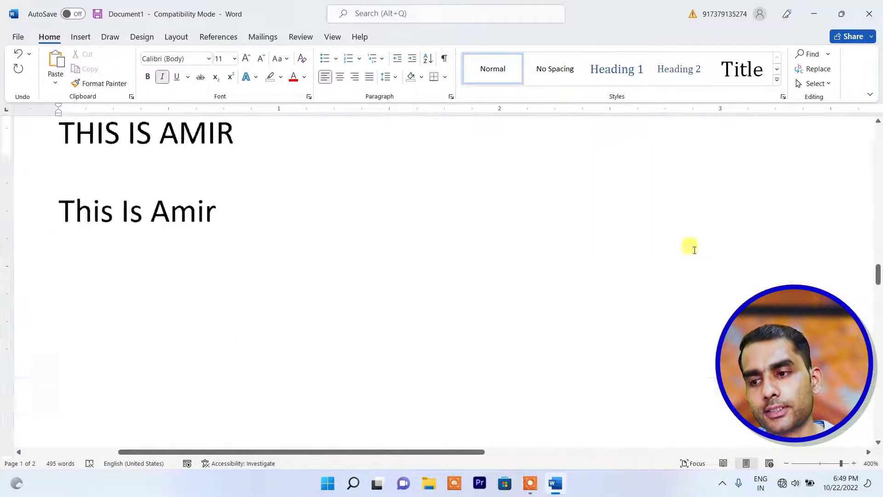
click(784, 464)
click(784, 464)
click(785, 463)
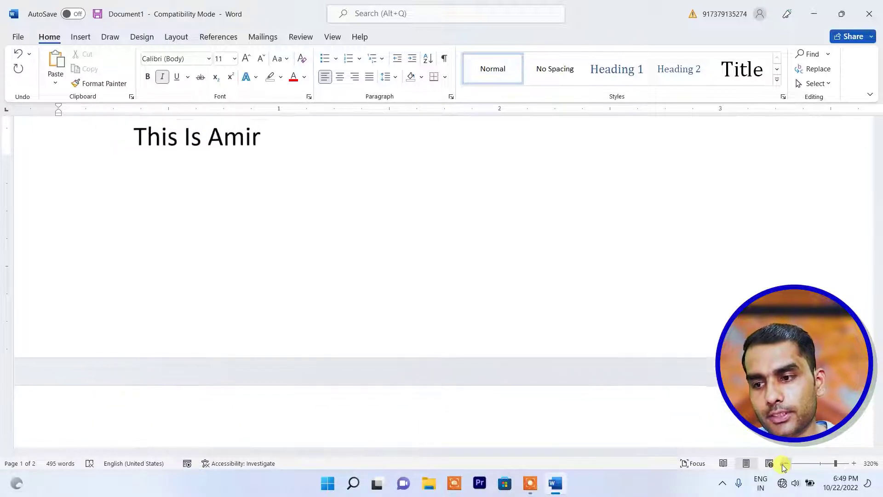
click(785, 464)
click(785, 463)
click(784, 463)
click(784, 463)
click(784, 463)
click(784, 464)
click(785, 463)
click(784, 464)
click(785, 463)
click(784, 464)
click(784, 463)
click(784, 464)
click(784, 463)
click(785, 463)
click(784, 463)
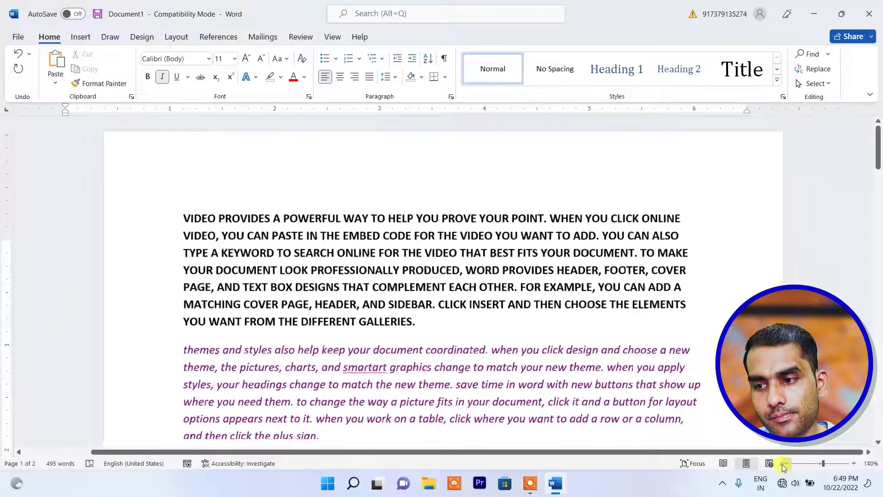
click(784, 464)
click(784, 463)
click(785, 463)
click(784, 463)
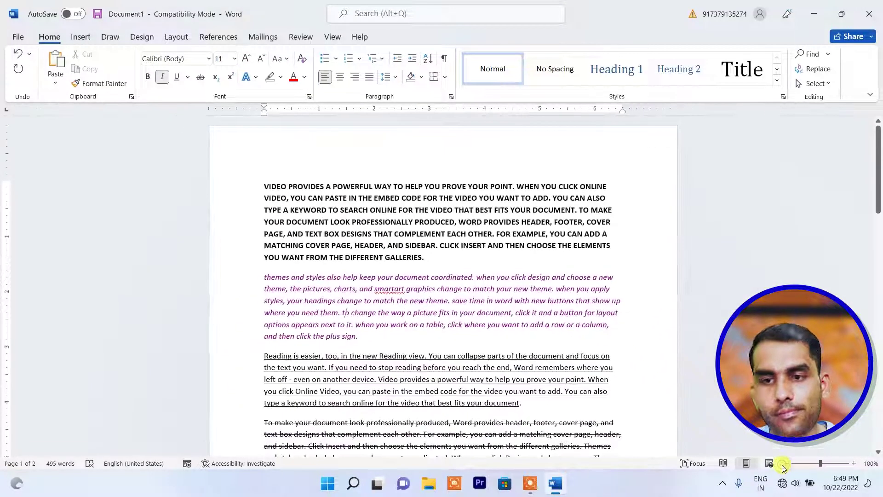
scroll(328, 230, down, 9)
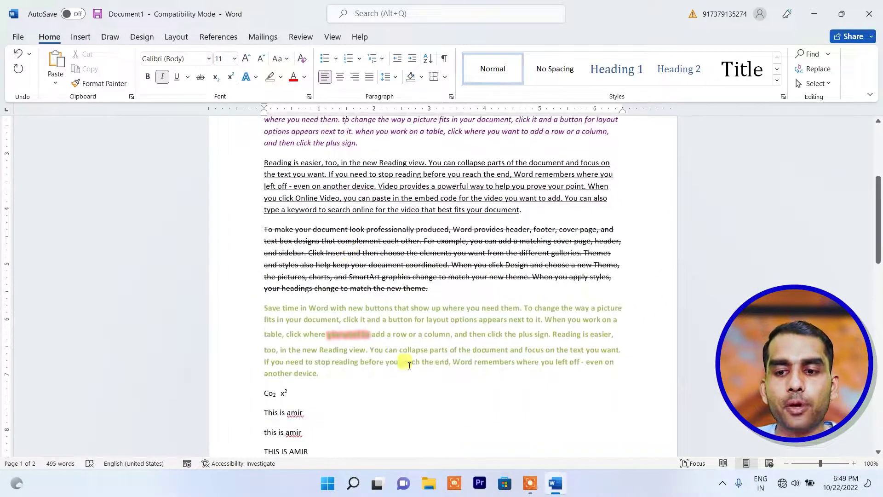
- Clear all formatting from the entire document, including the coloured, underlined and struck-through paragraphs, then deselect the text
scroll(386, 356, up, 8)
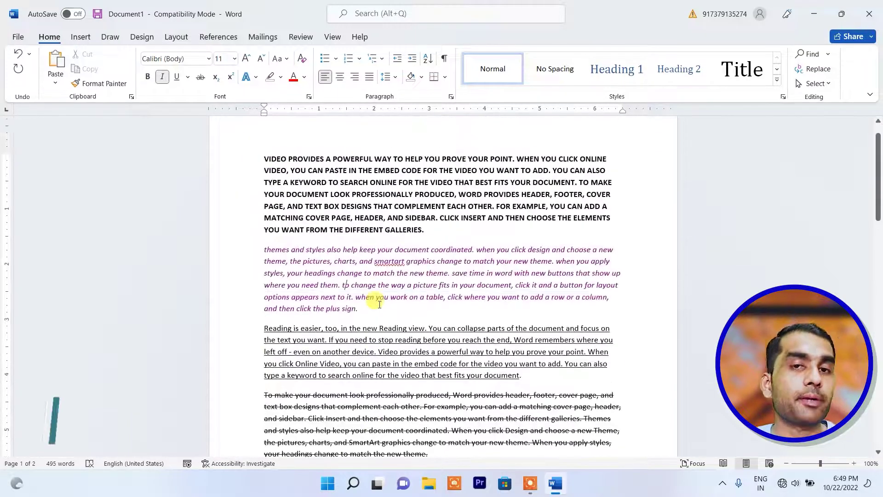
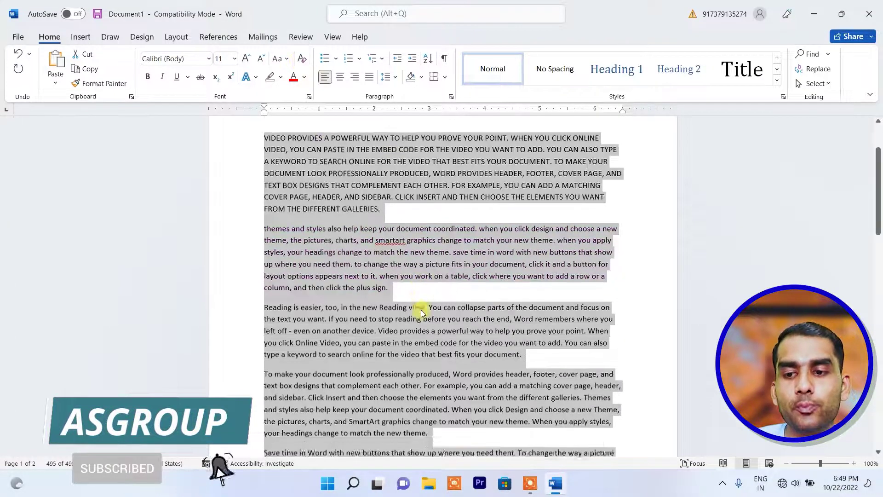
scroll(353, 304, down, 2)
scroll(359, 306, down, 2)
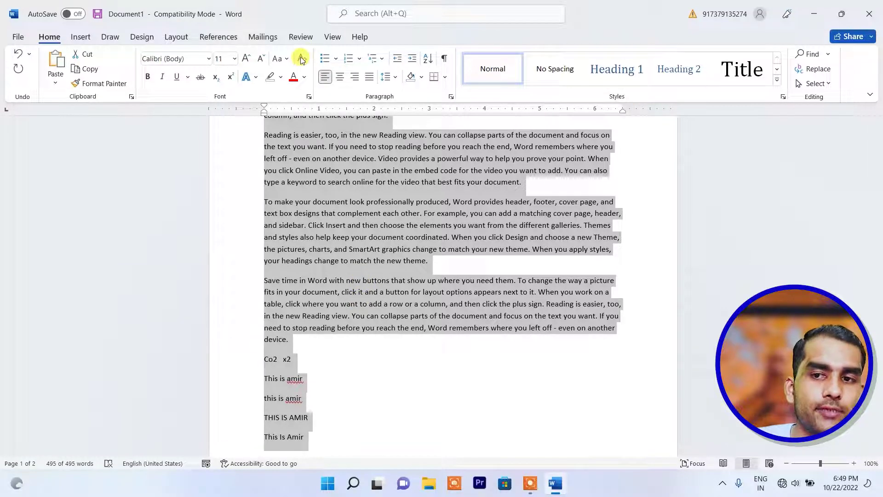
click(398, 197)
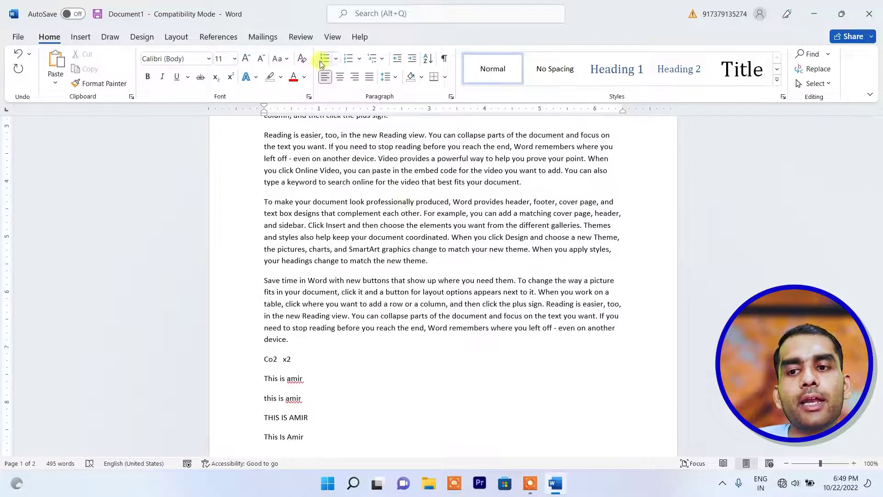
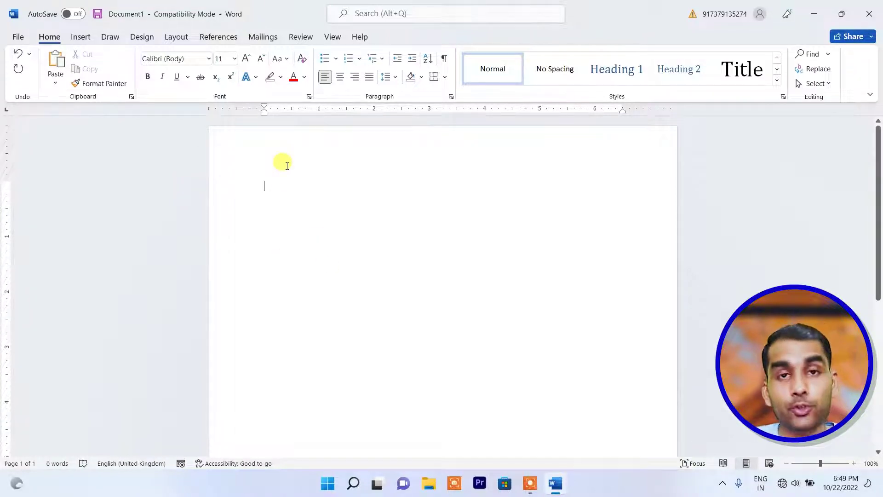
- Enter Admin, Hr, Sales and Production as four separate lines on the blank page
text(A)
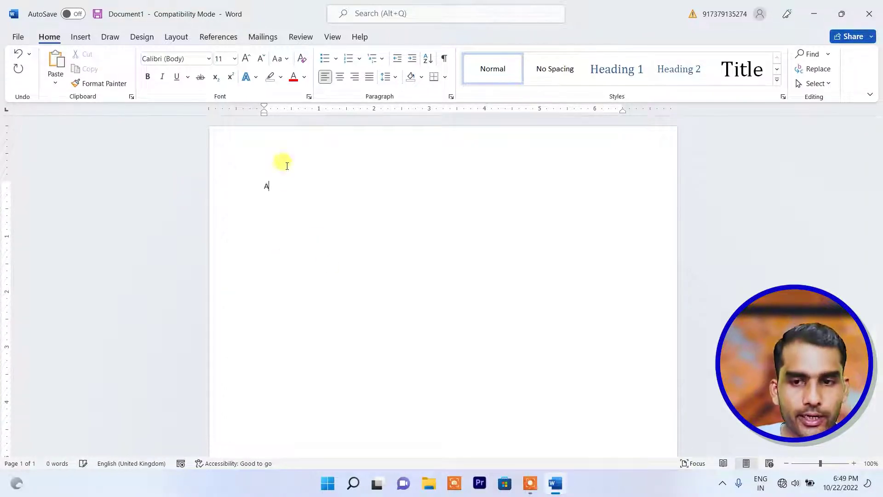
text(dmin)
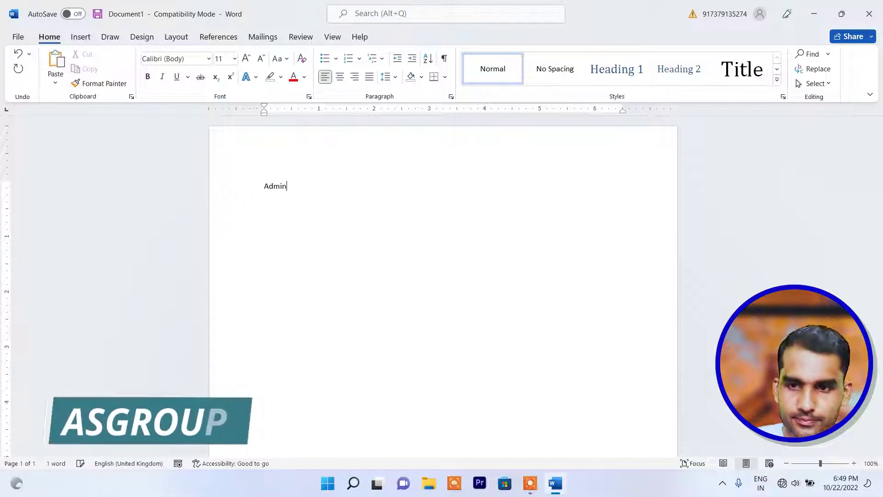
key(Return)
text(Hr)
key(Return)
text(sales)
key(Return)
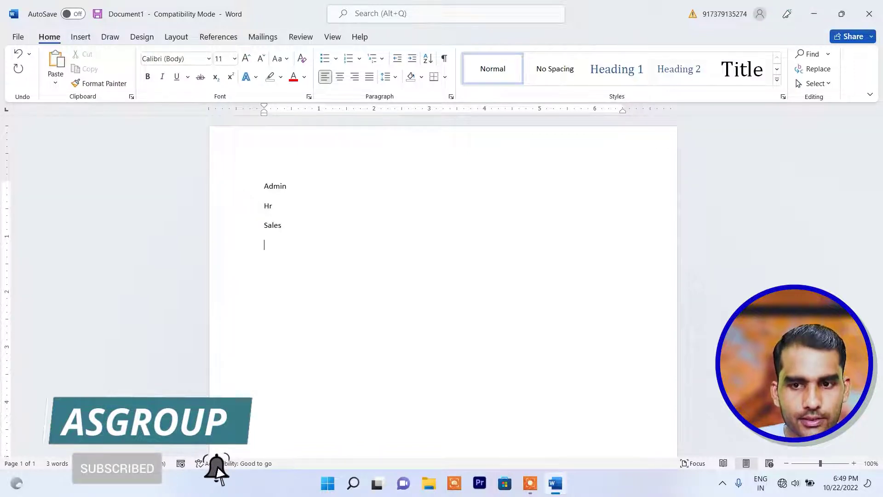
text(production)
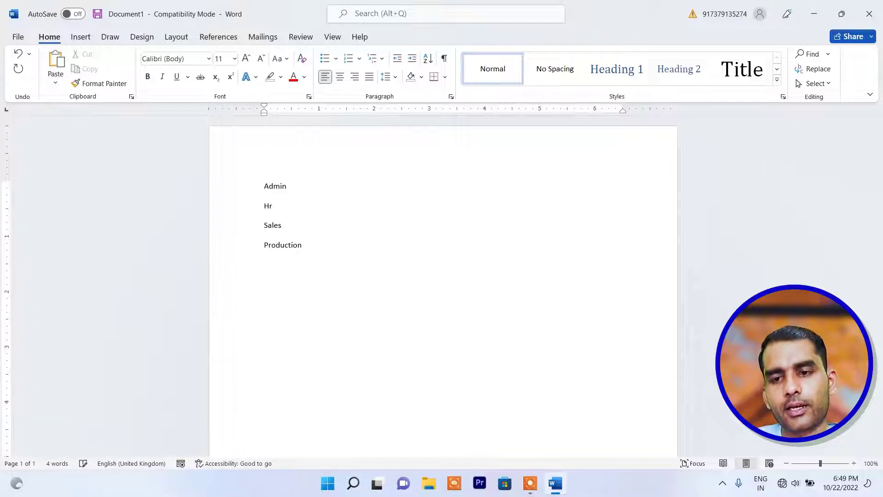
- Format the four department lines from Admin to Production as a bulleted list with the four-diamond bullet
drag(301, 243, 266, 187)
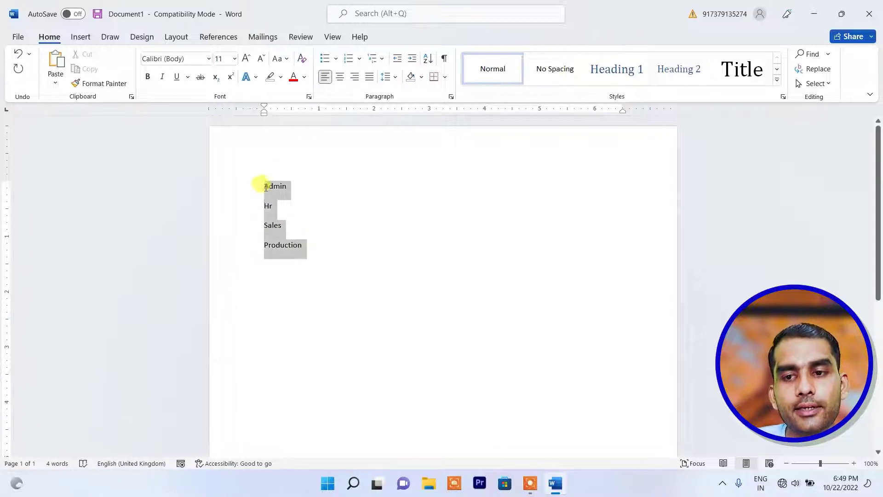
click(337, 58)
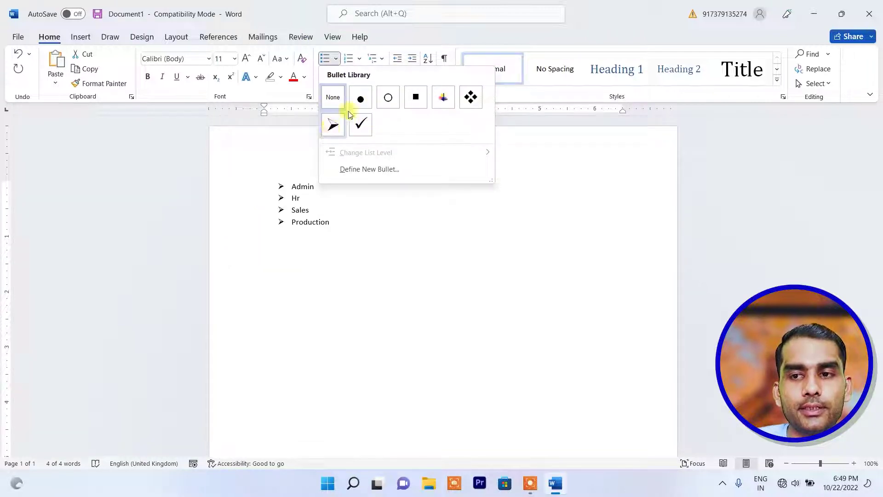
click(470, 96)
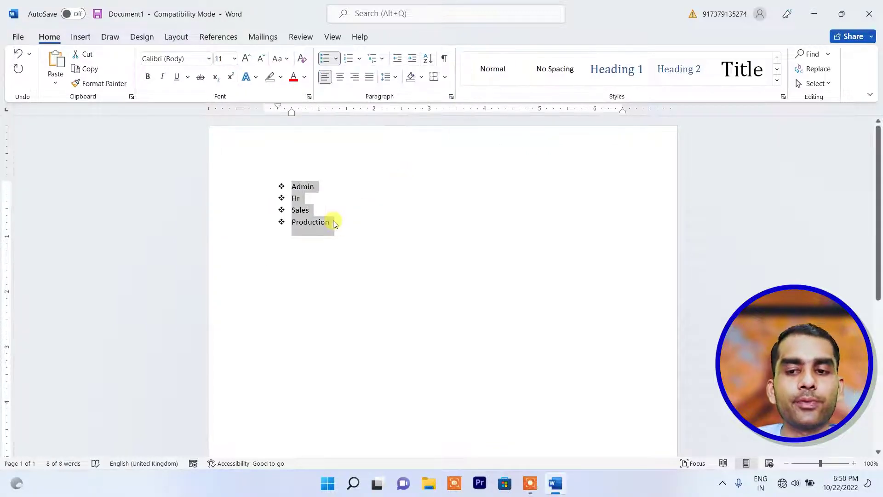
click(316, 186)
- Add Marketing as a new list item after Production, ending the list with an unbulleted line below it
click(338, 221)
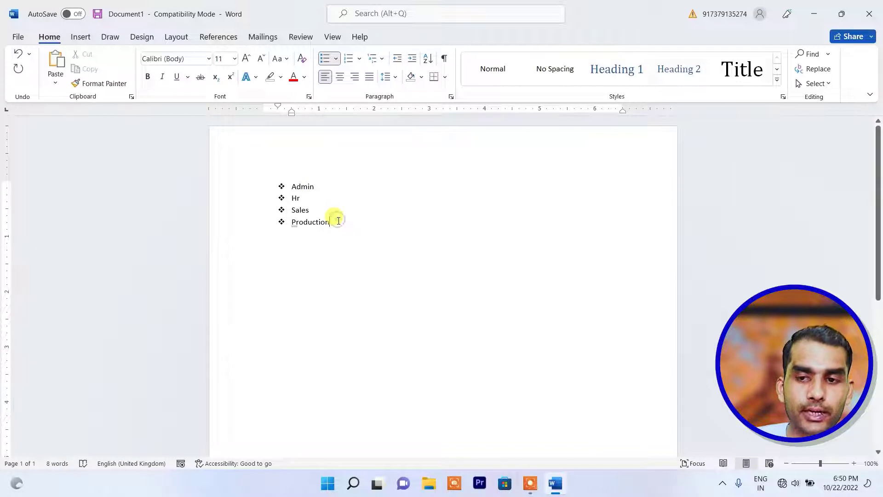
key(Return)
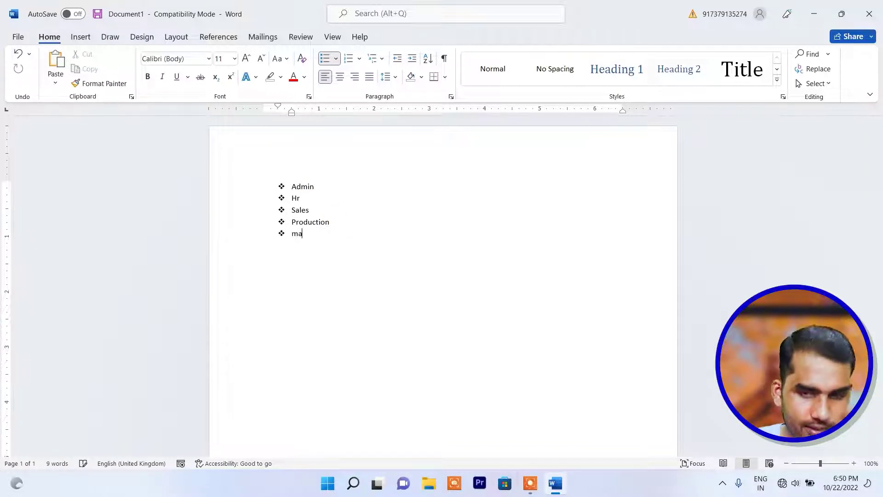
text(marketing)
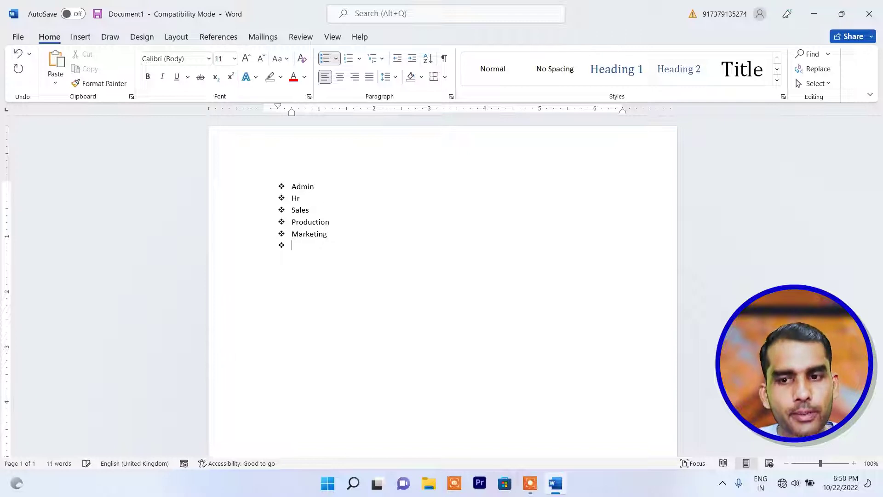
key(BackSpace)
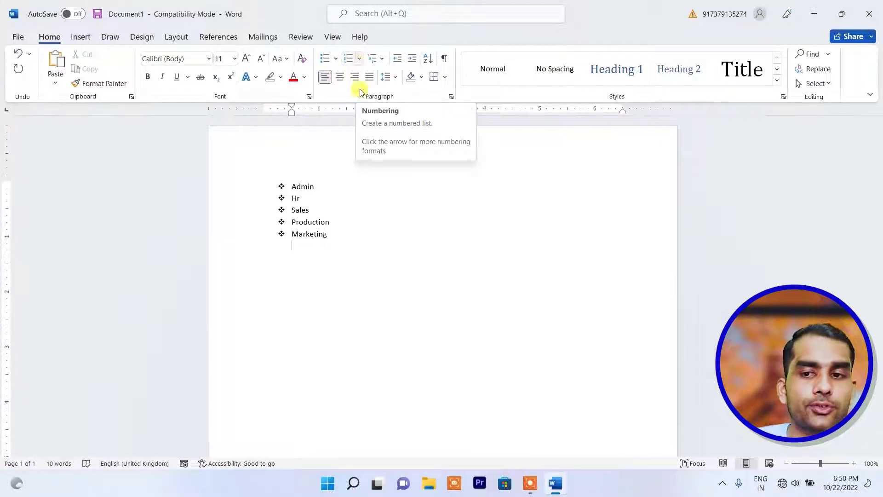
- Convert the five-item department list from Admin to Marketing to the 1., 2., 3. number format
drag(346, 252, 274, 178)
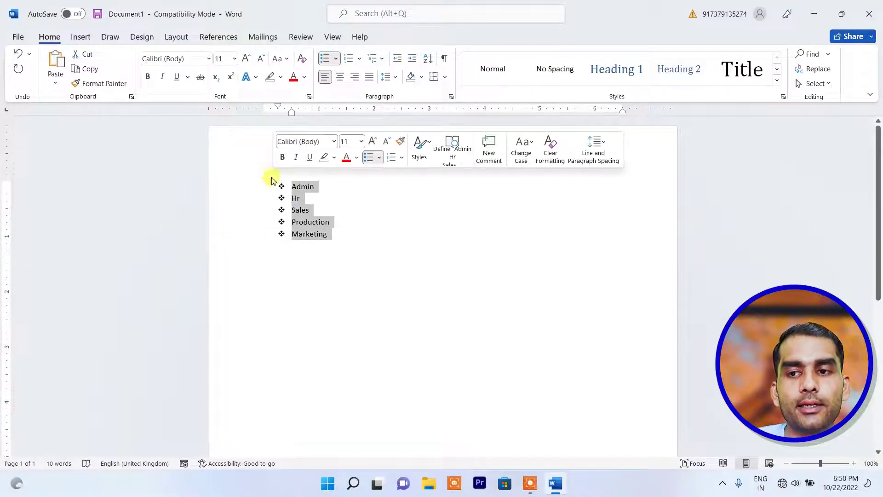
click(349, 59)
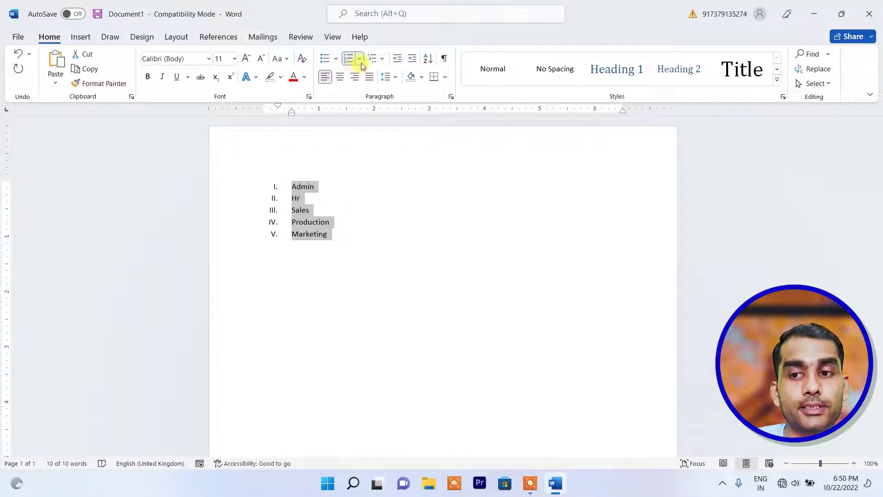
click(360, 60)
click(402, 178)
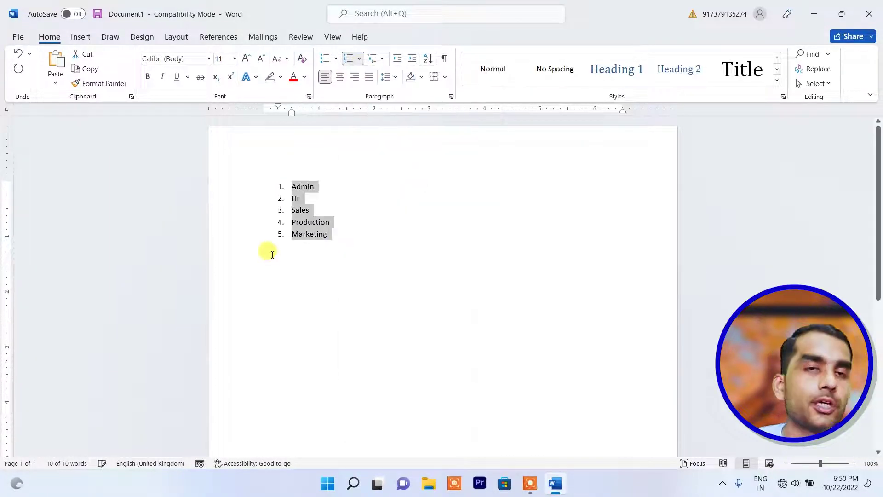
- Insert a first name as a new item below Admin and demote it to a second-level sub-item
click(319, 188)
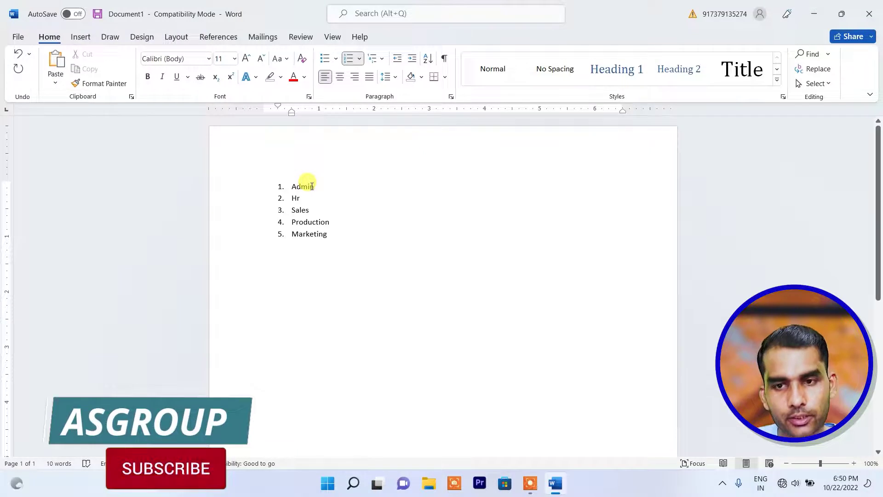
key(Return)
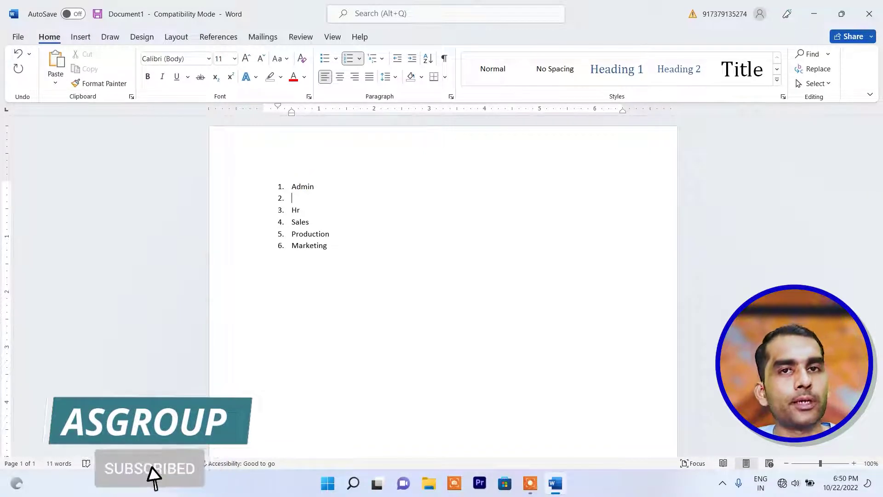
text(s)
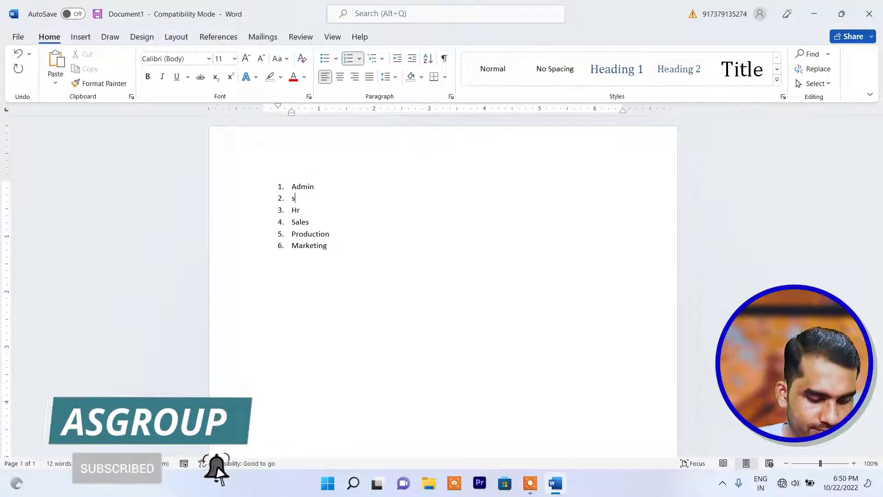
text(umit)
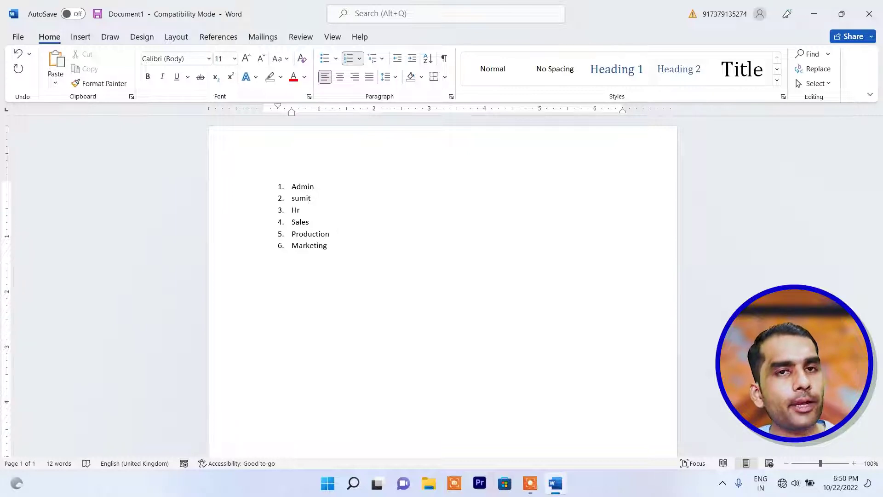
key(Tab)
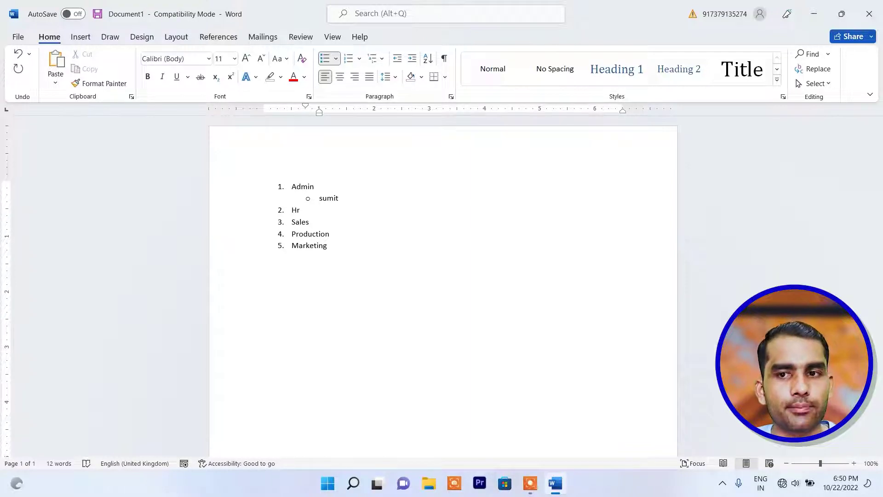
- Apply the a), b), c) number format to the sub-item under Admin
double_click(330, 198)
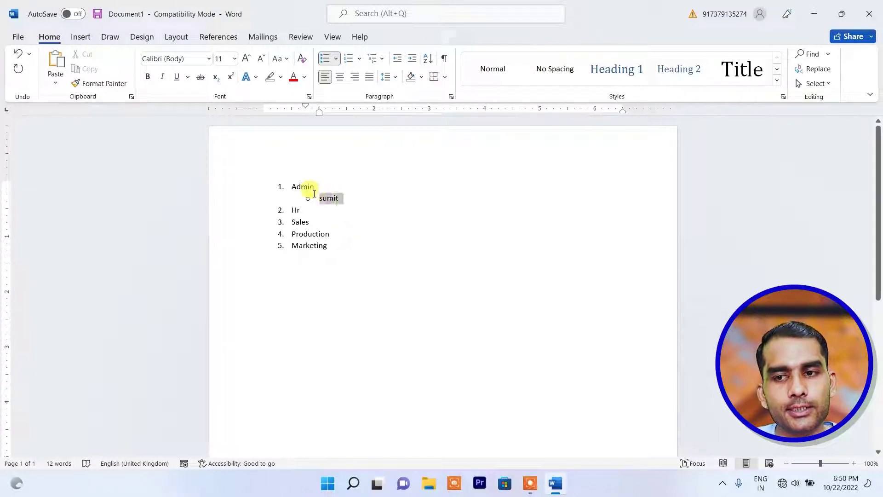
click(359, 58)
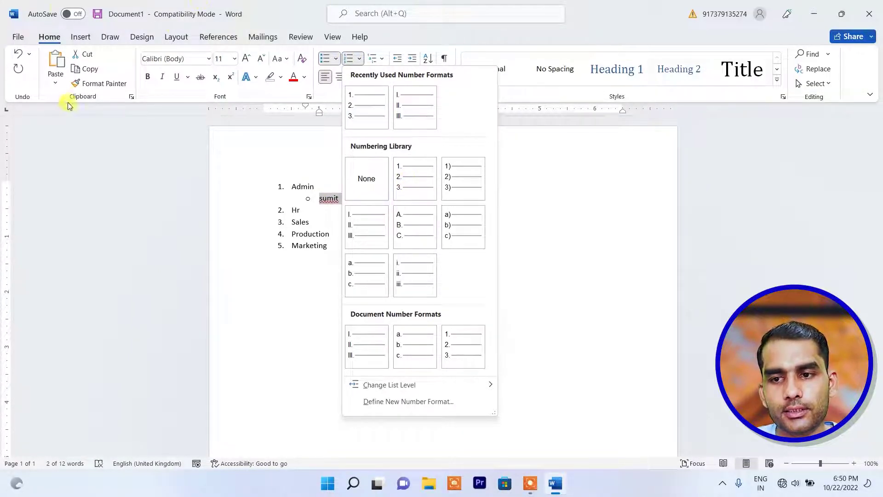
click(460, 234)
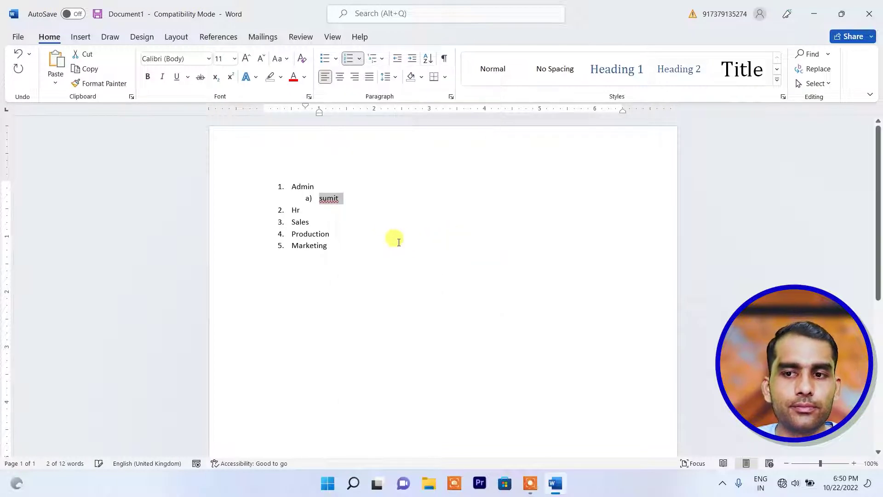
- Add three more first names as lettered sub-items under Admin, ending the sub-list with an unnumbered blank line
click(348, 198)
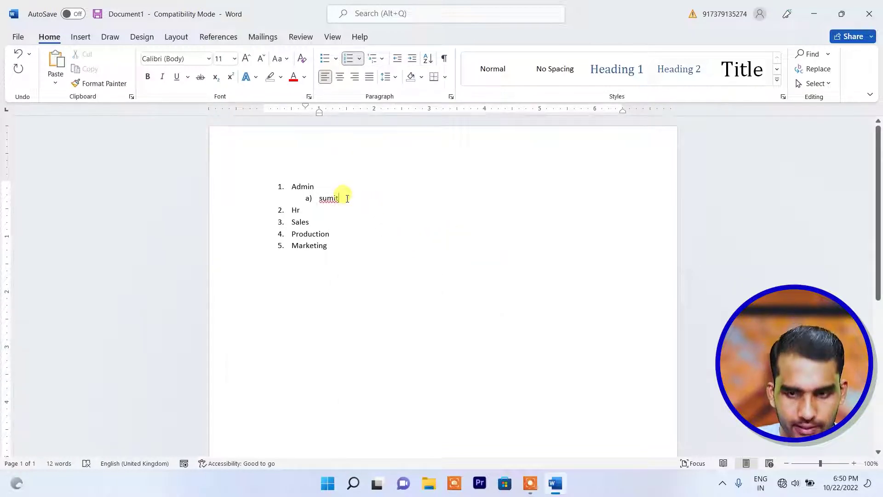
key(Return)
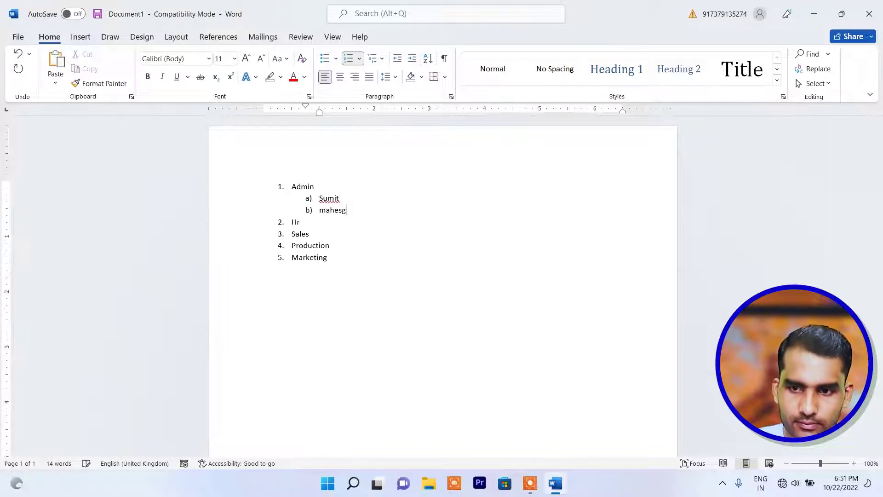
text(mahesh)
key(Return)
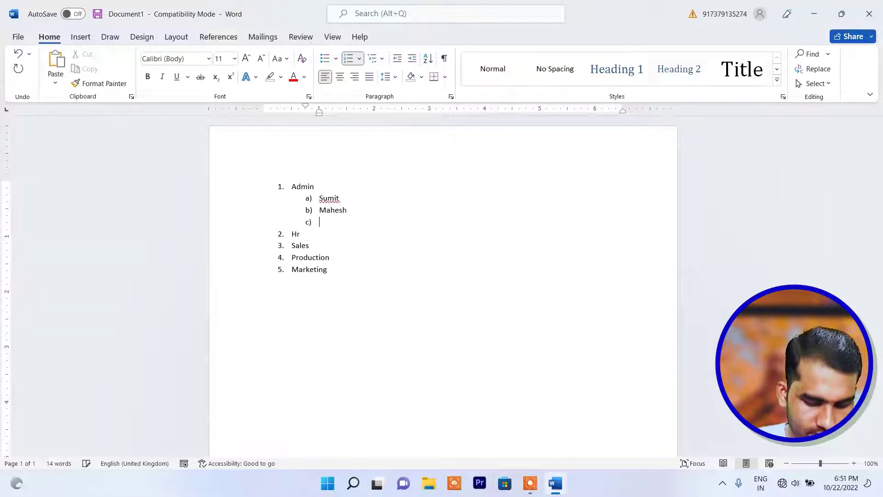
key(Return)
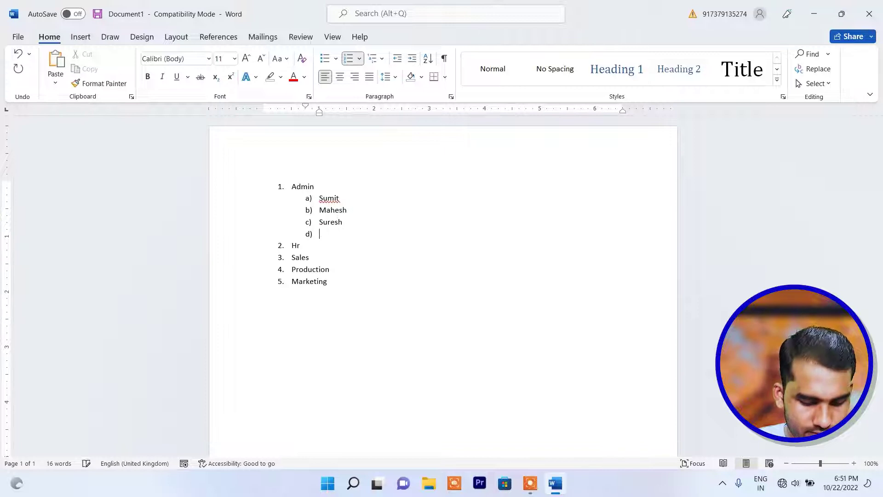
text(ravi)
key(Return)
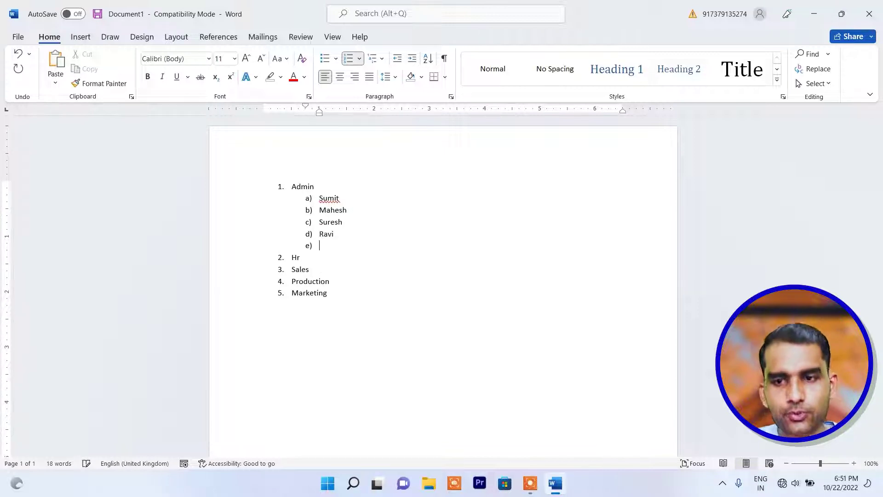
key(BackSpace)
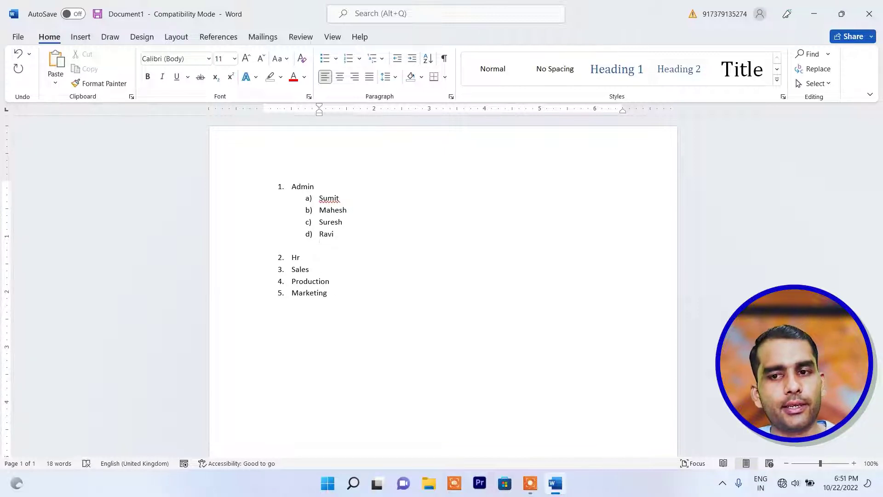
- Insert a first name as a new item below Hr and demote it to a second-level sub-item
click(300, 257)
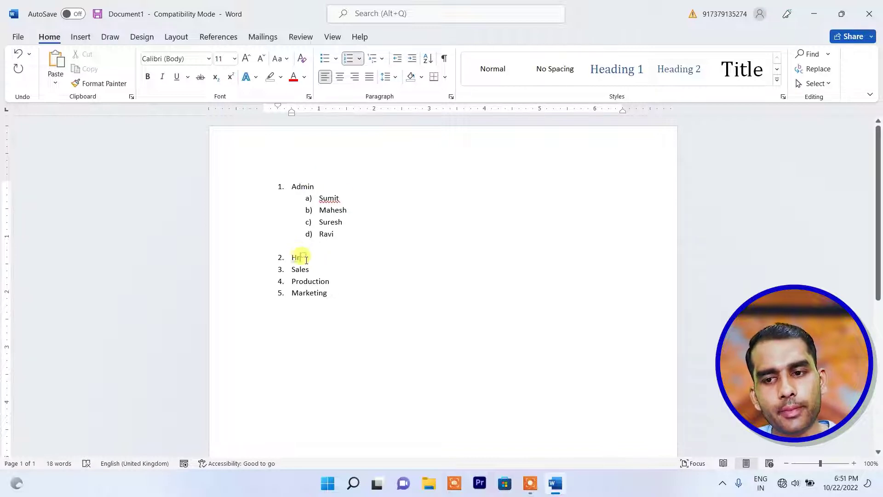
key(Return)
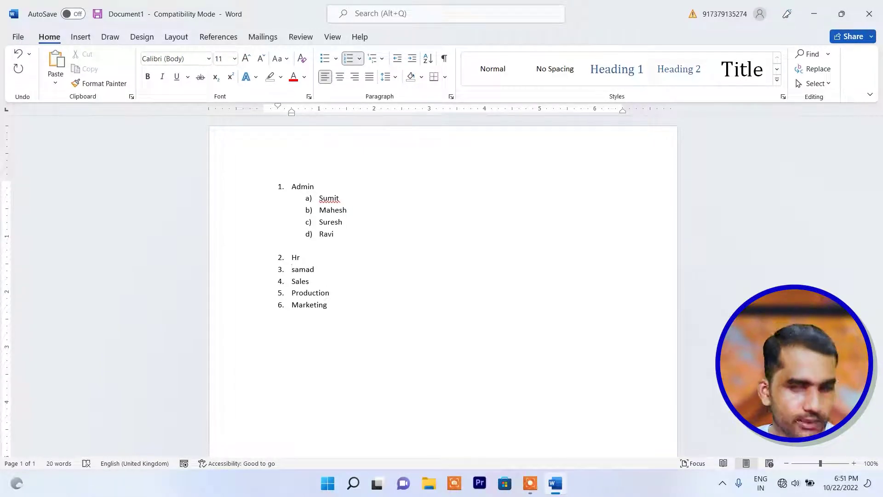
key(Tab)
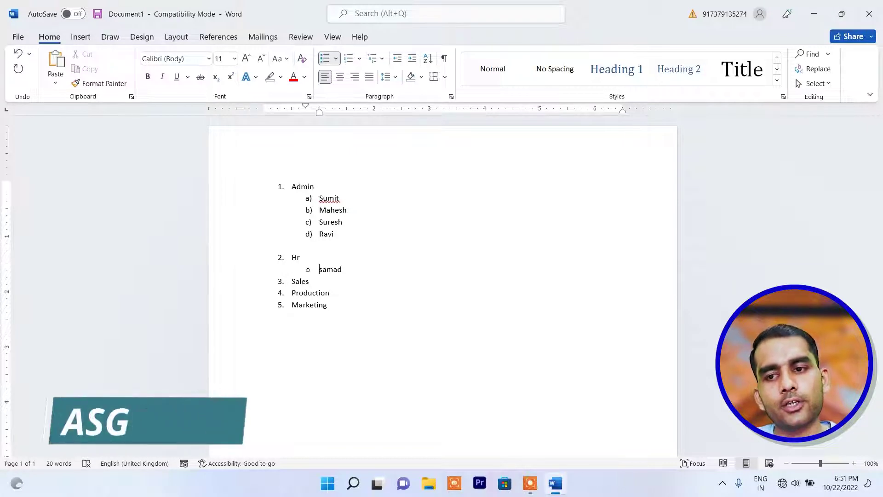
- Apply the a., b., c. number format to the sub-item under Hr
drag(355, 269, 309, 269)
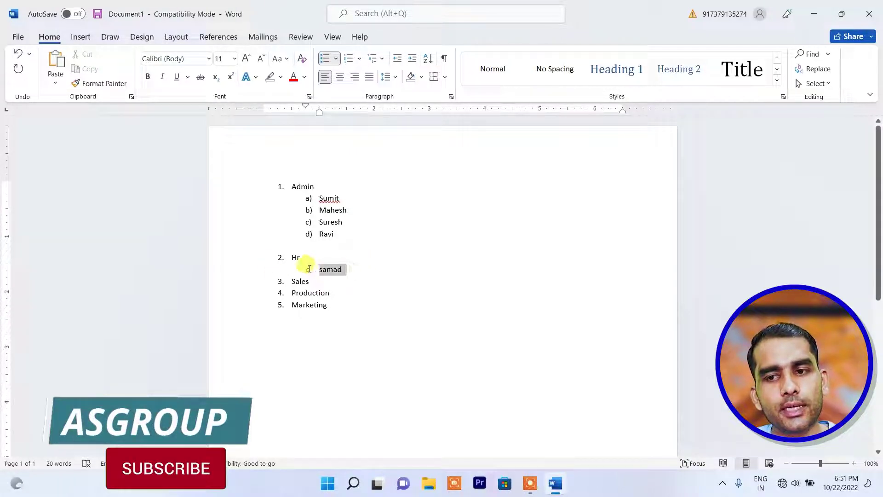
click(359, 59)
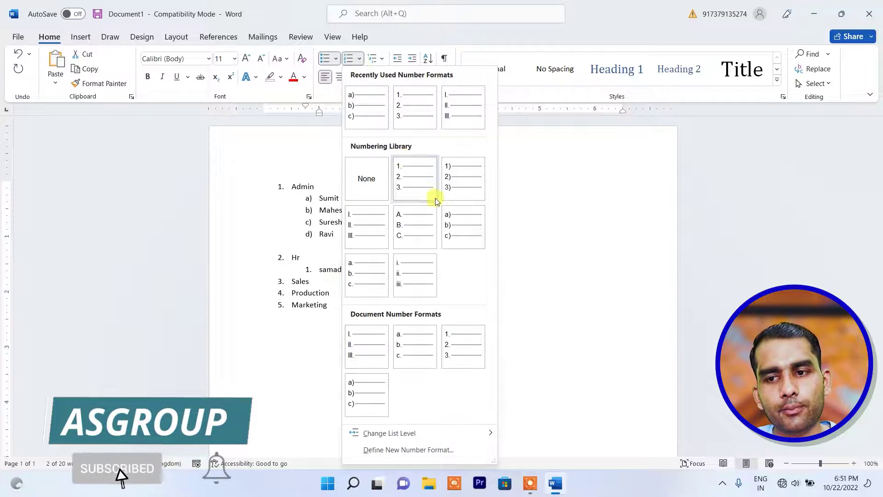
click(416, 345)
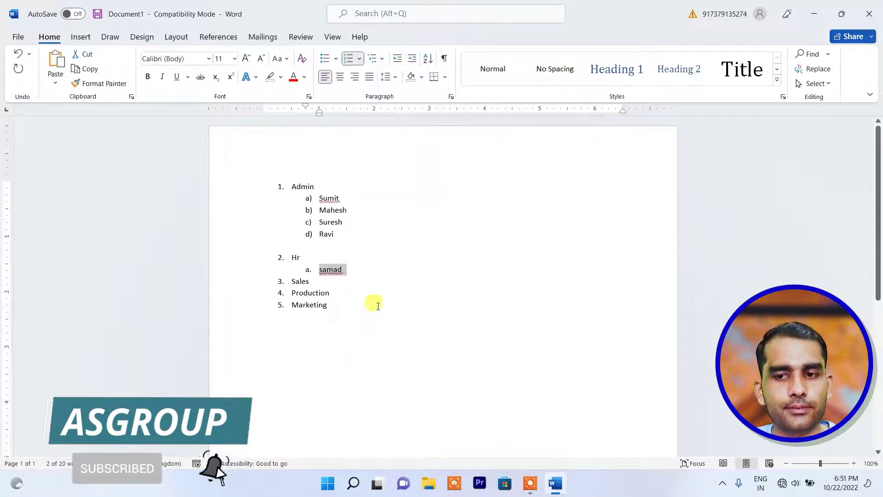
- Add two more first names as lettered sub-items under Hr, followed by an empty lettered item
click(349, 269)
key(Return)
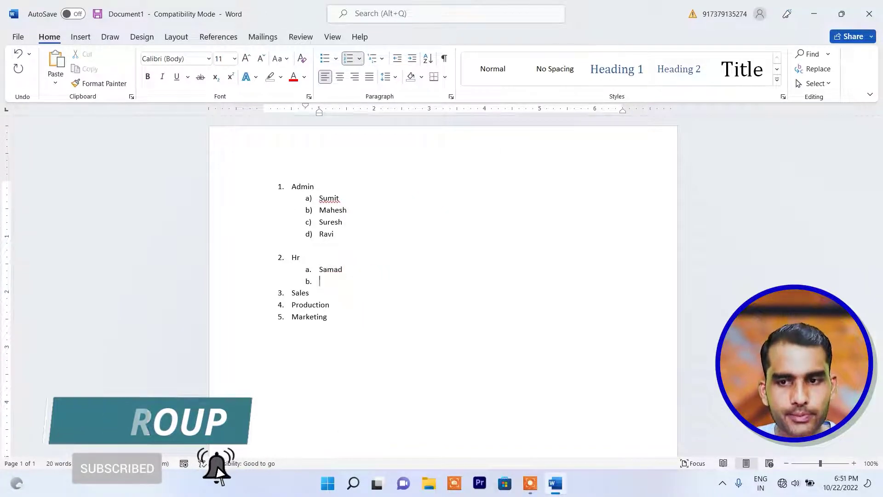
text(nav)
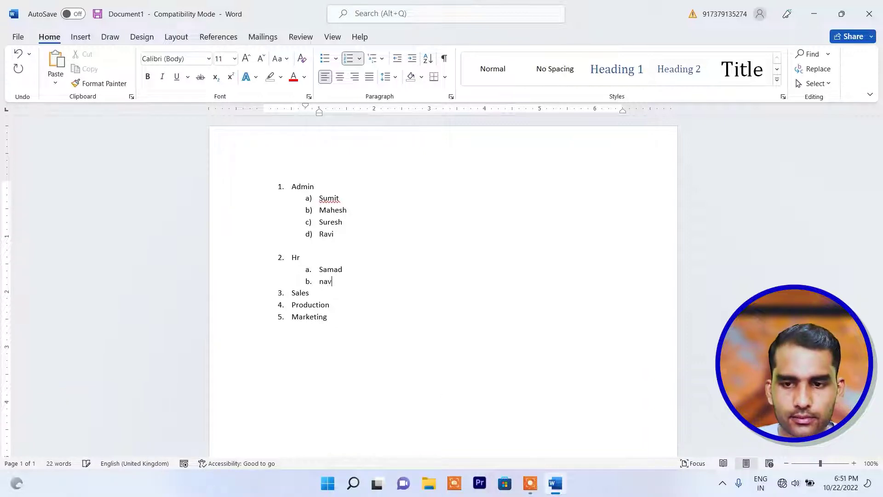
text(een)
key(Return)
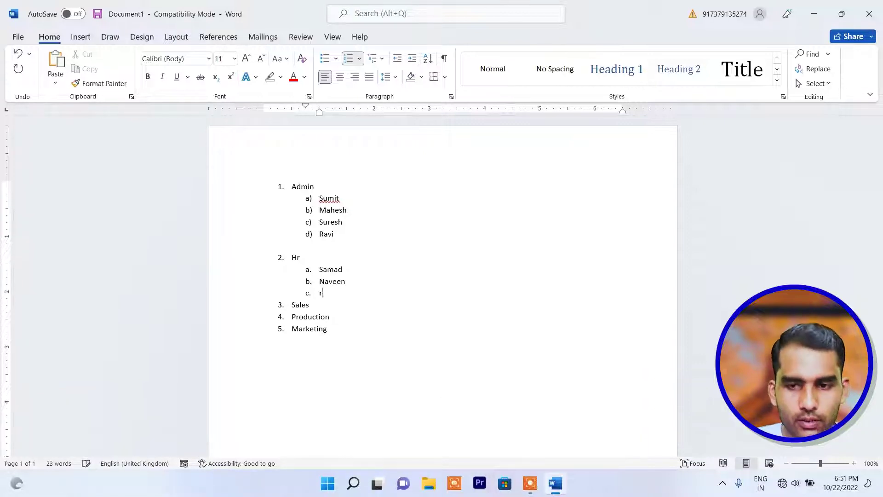
text(rohan)
key(Return)
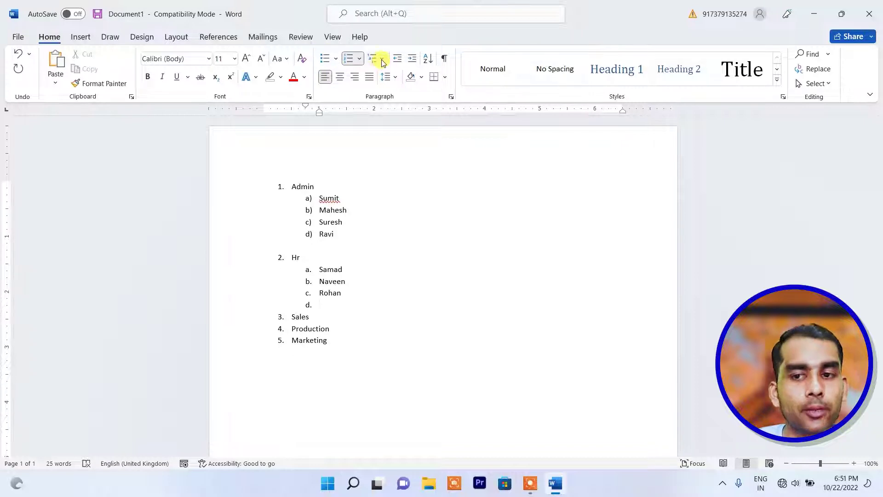
- Apply the 1., 1.1., 1.1.1. multilevel list format to the items from Admin through Sales
drag(342, 310, 274, 182)
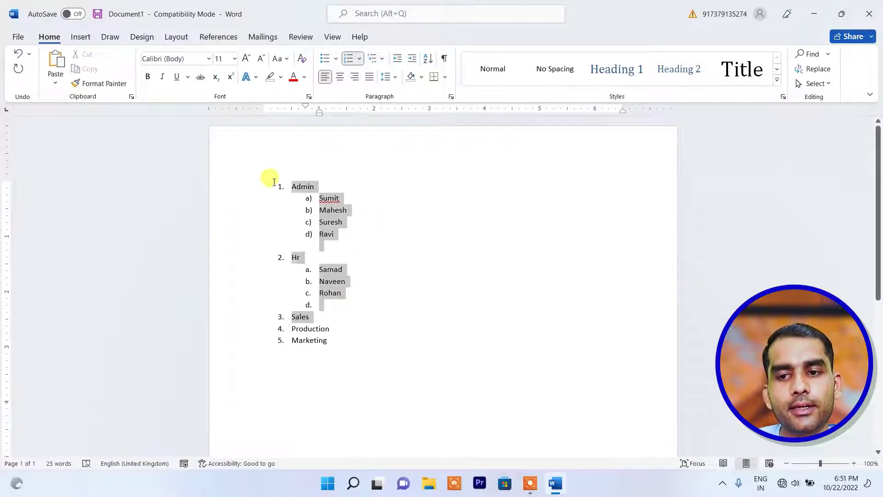
click(383, 56)
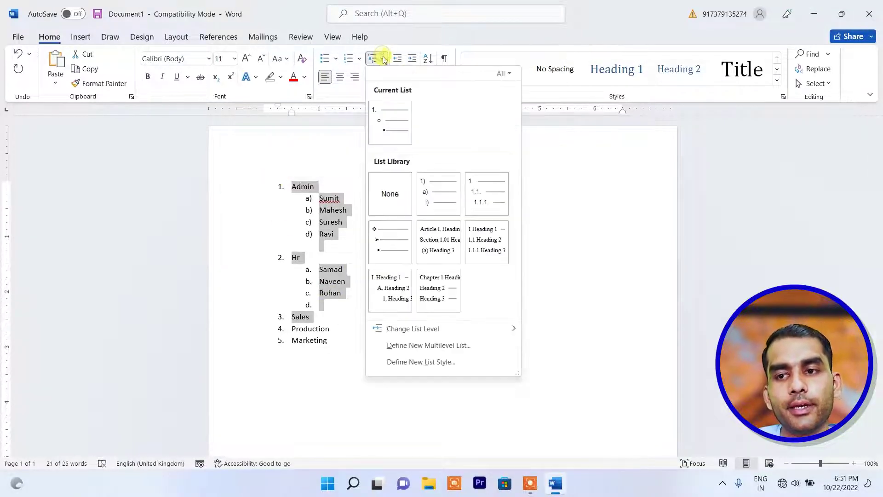
click(487, 200)
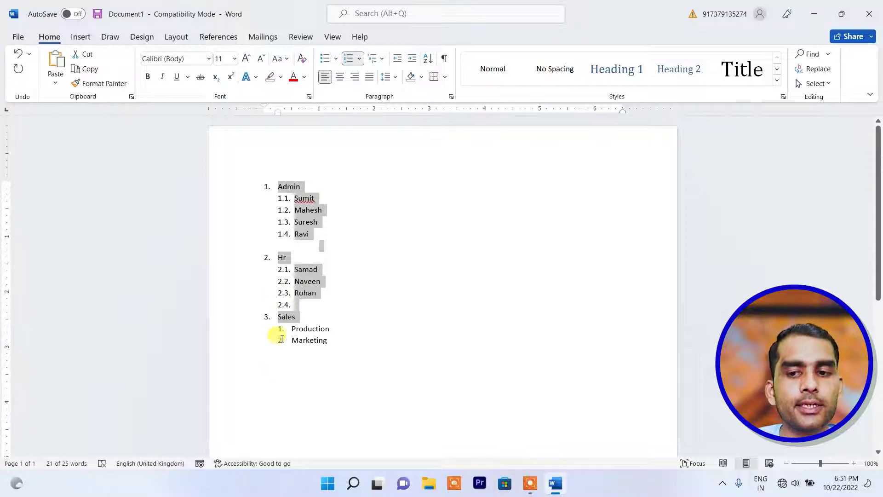
drag(309, 350, 269, 324)
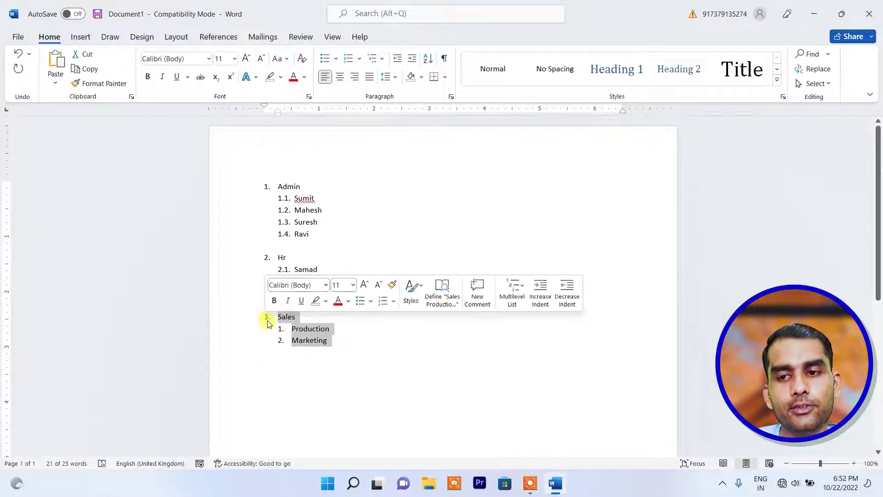
click(373, 59)
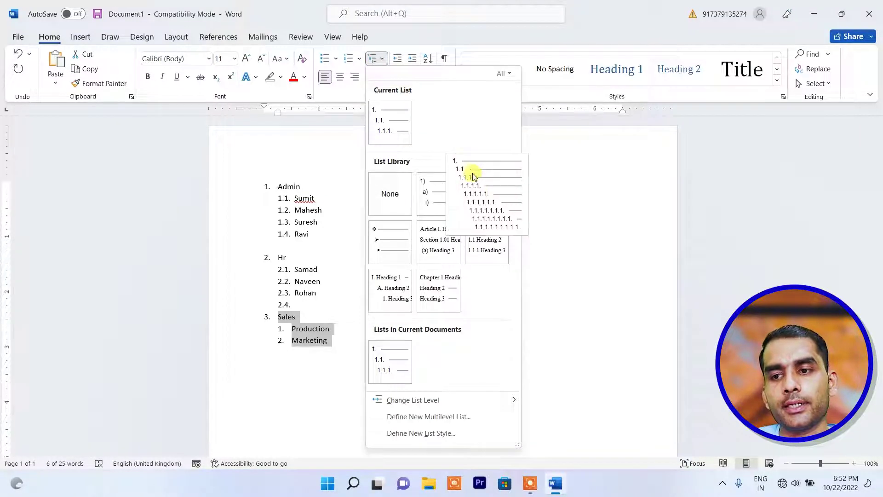
key(Escape)
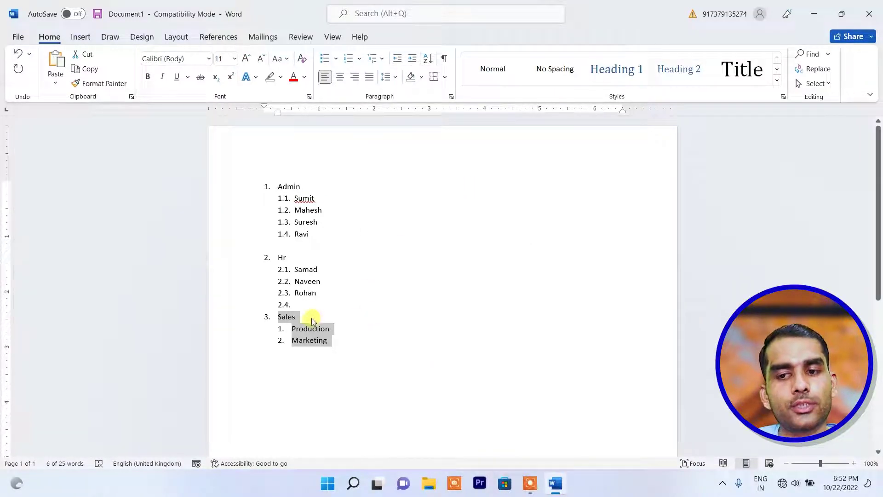
click(340, 340)
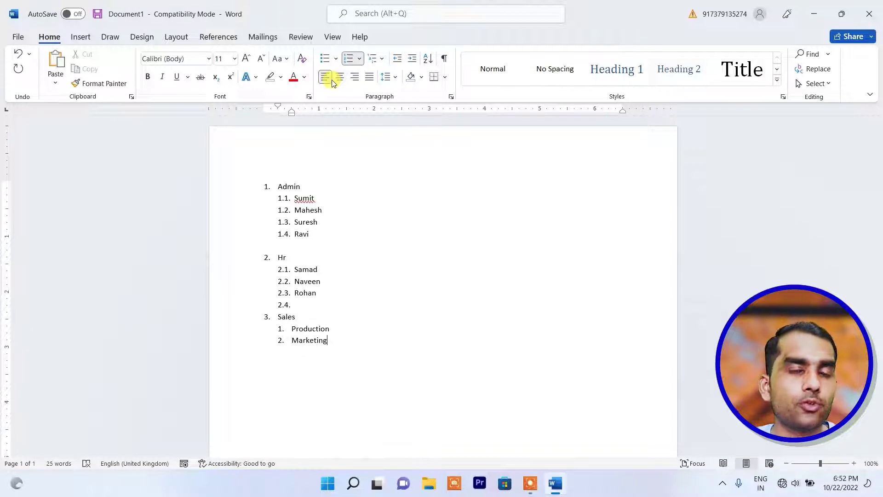
- Delete the entire multilevel department list so that the page is blank
drag(340, 343, 251, 195)
key(Delete)
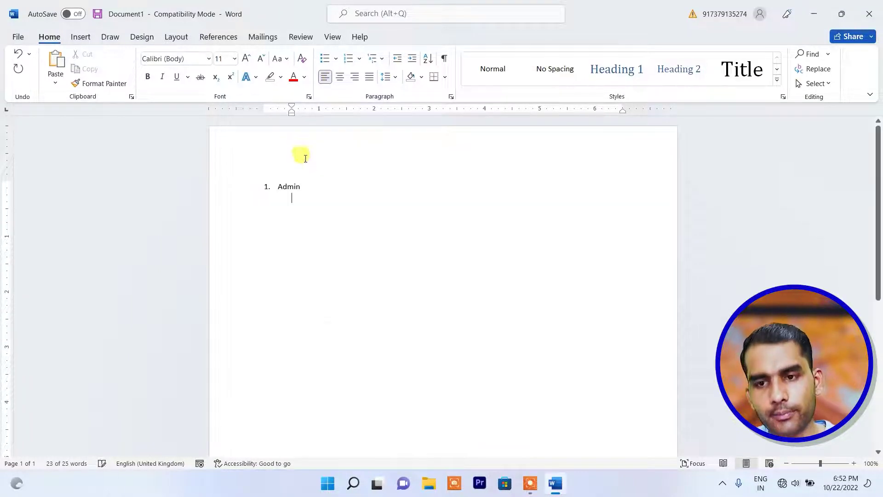
key(super+Down)
drag(354, 185, 256, 179)
key(BackSpace)
key(BackSpace)
click(749, 15)
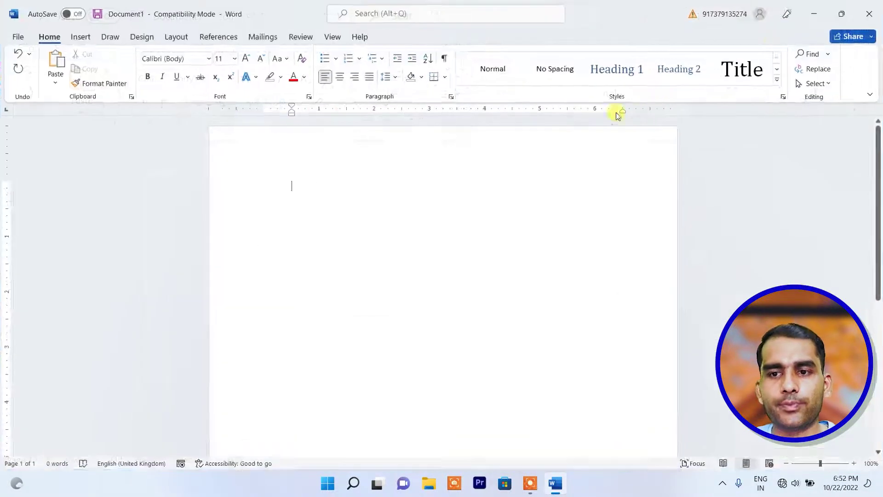
- Enter a first name on the blank page, try right and left alignment on it, and centre it
text(amir)
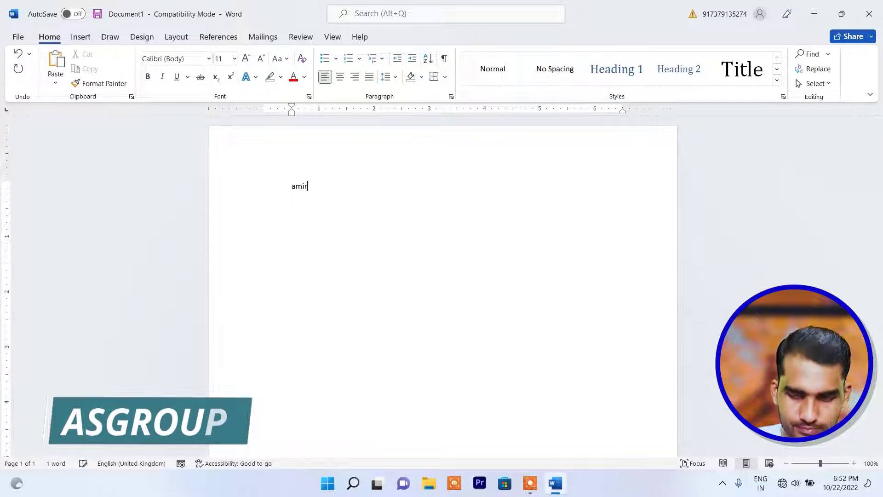
key(Return)
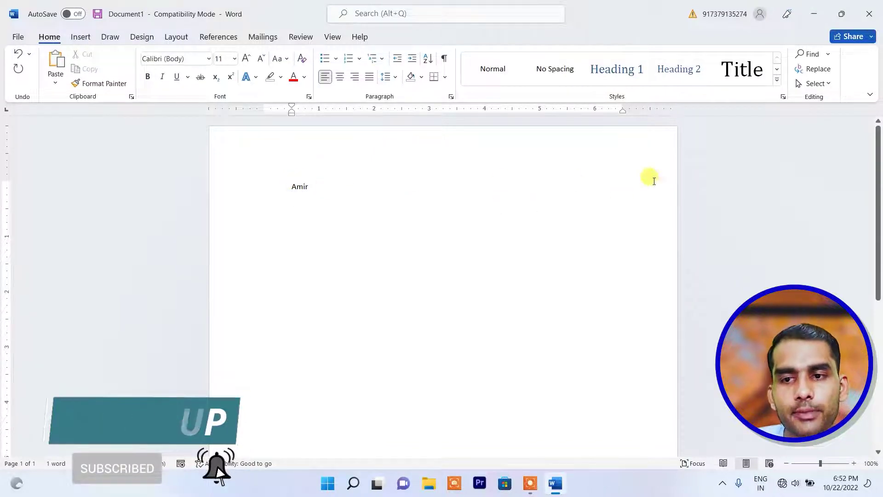
click(278, 188)
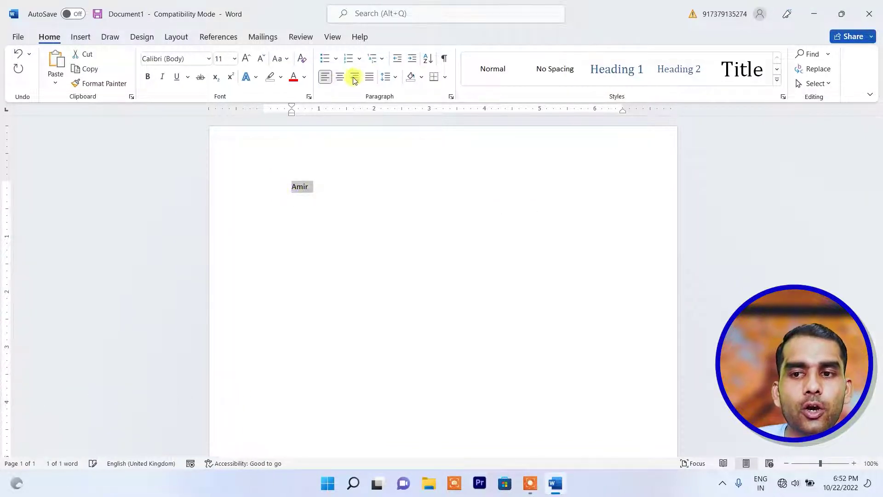
click(355, 77)
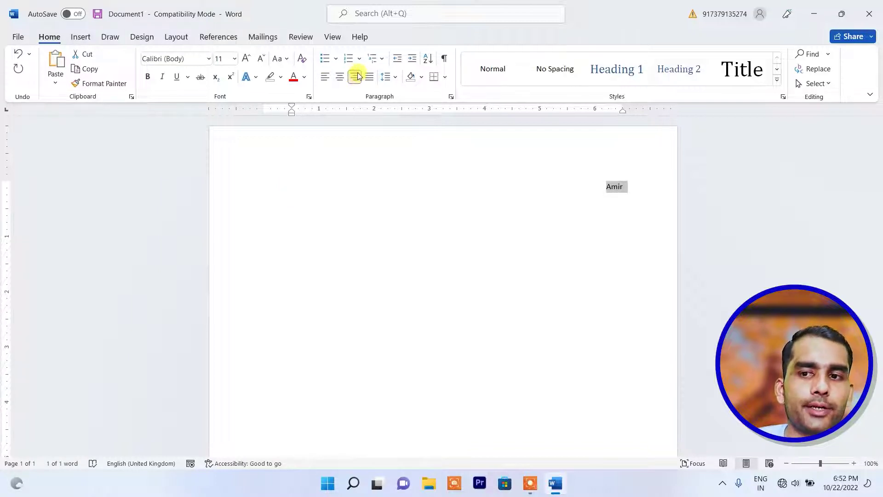
click(325, 77)
click(355, 78)
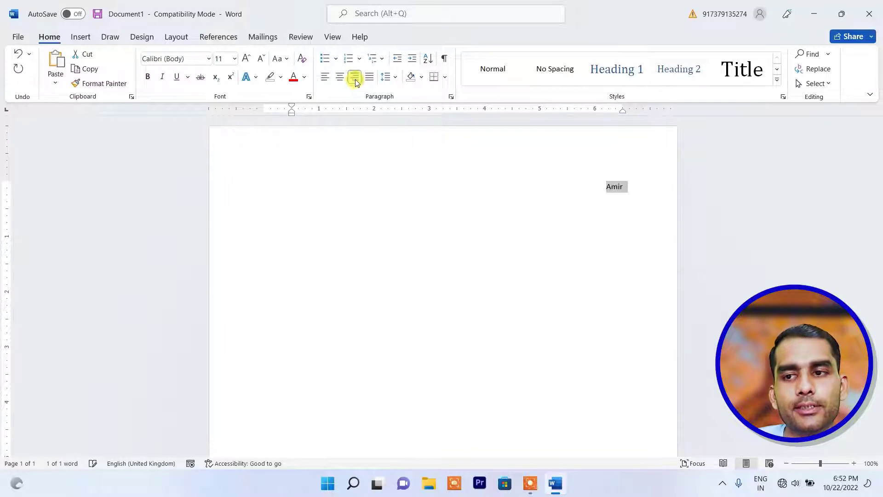
click(340, 79)
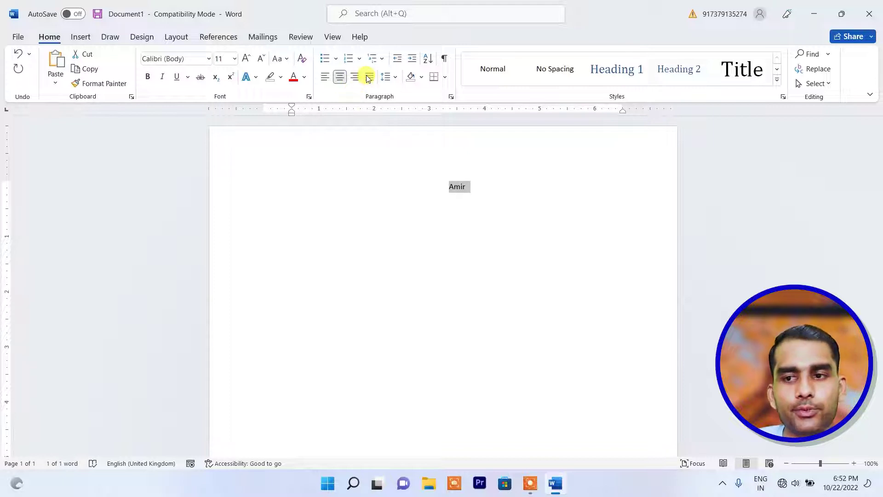
- Delete the centred name and generate sample paragraphs with =rand(7,8)
scroll(369, 177, down, 3)
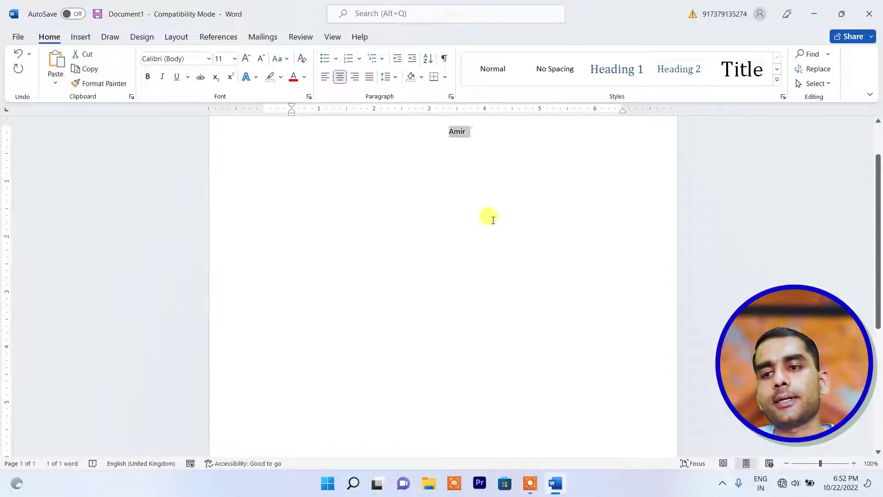
double_click(485, 154)
key(Delete)
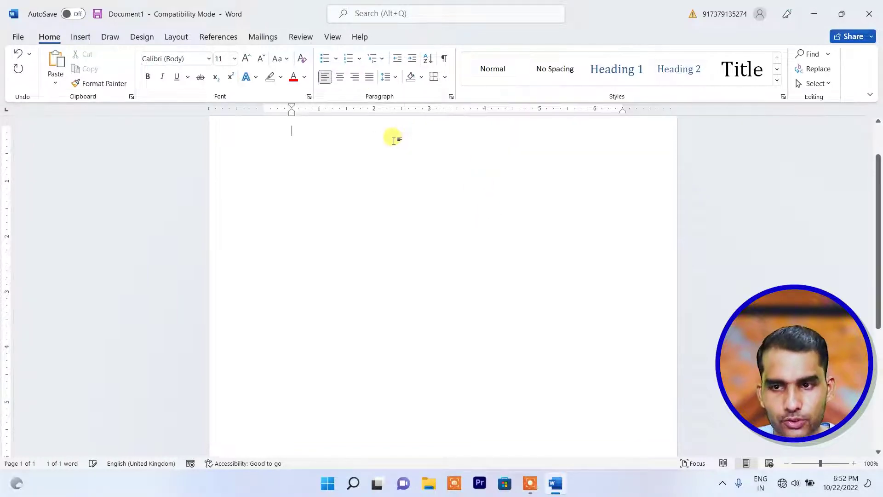
text(=ra)
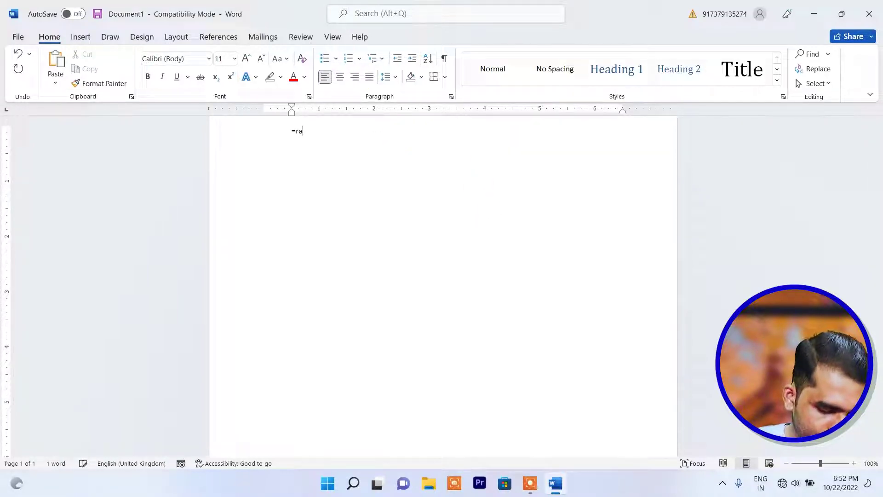
text(nd(7,8))
key(Return)
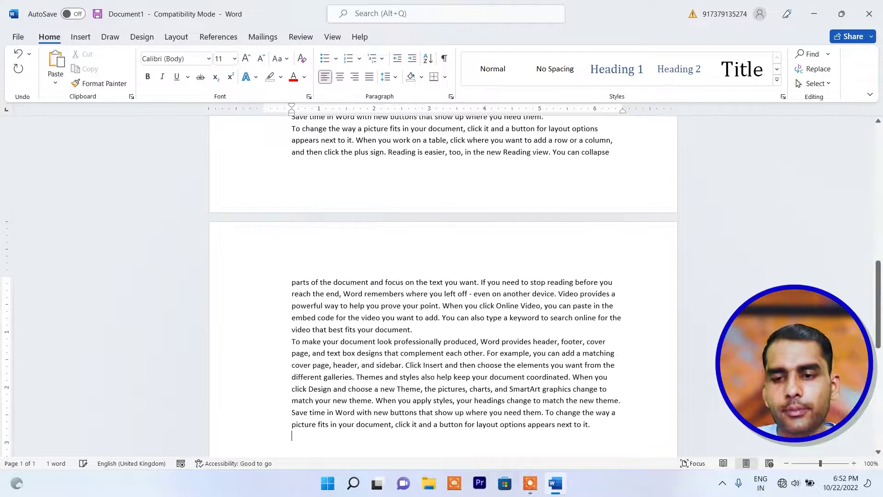
scroll(506, 213, up, 15)
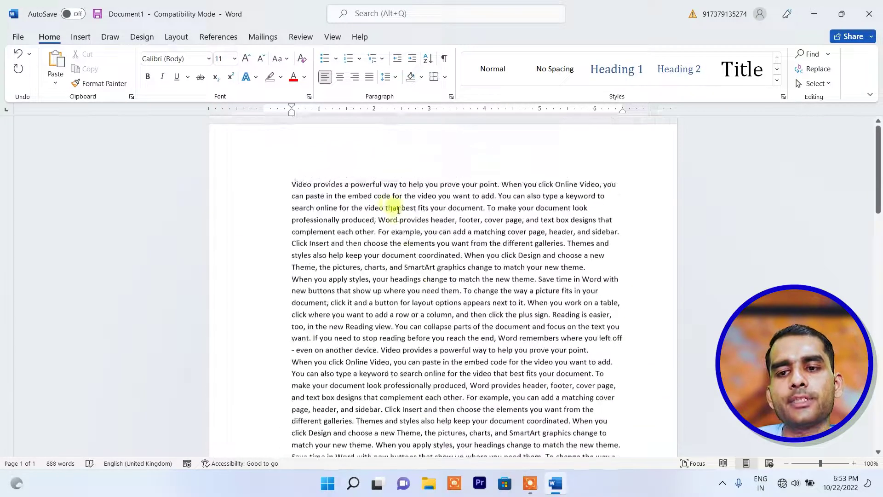
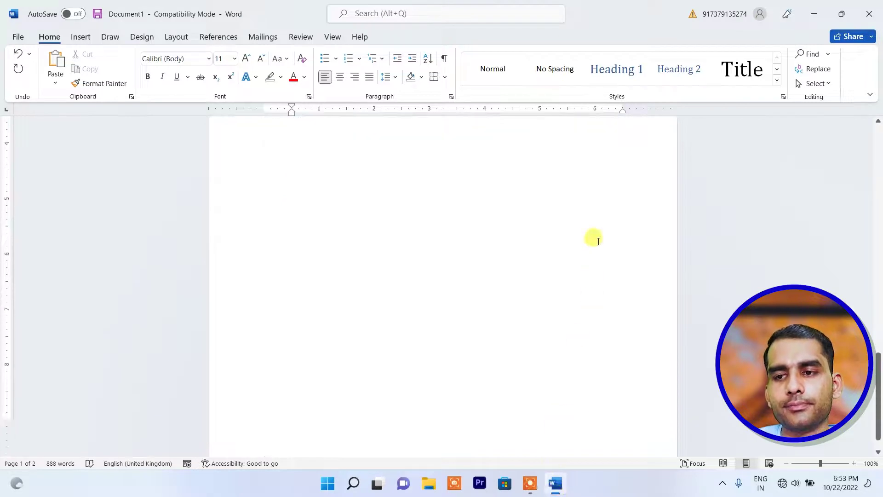
- Try centre, right and left alignment on all the sample text, and finish with justified alignment
key(ctrl+a)
scroll(506, 207, up, 5)
scroll(436, 177, up, 4)
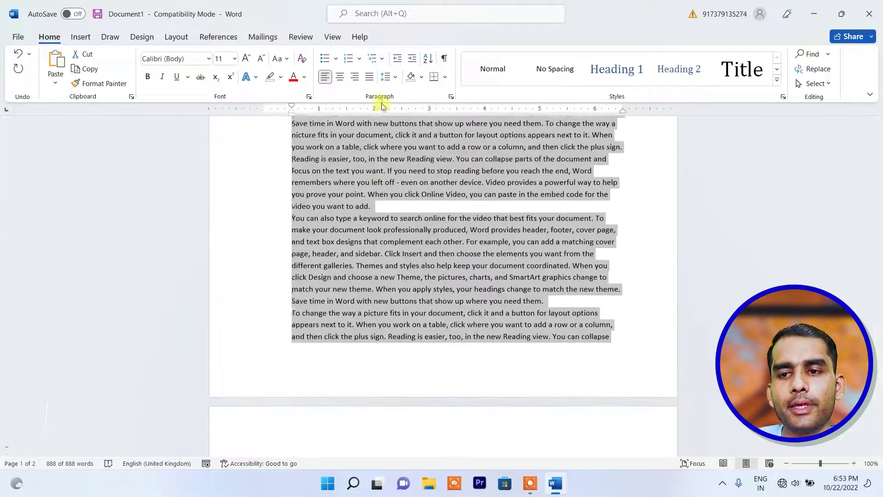
key(ctrl+e)
key(ctrl+r)
scroll(422, 205, up, 3)
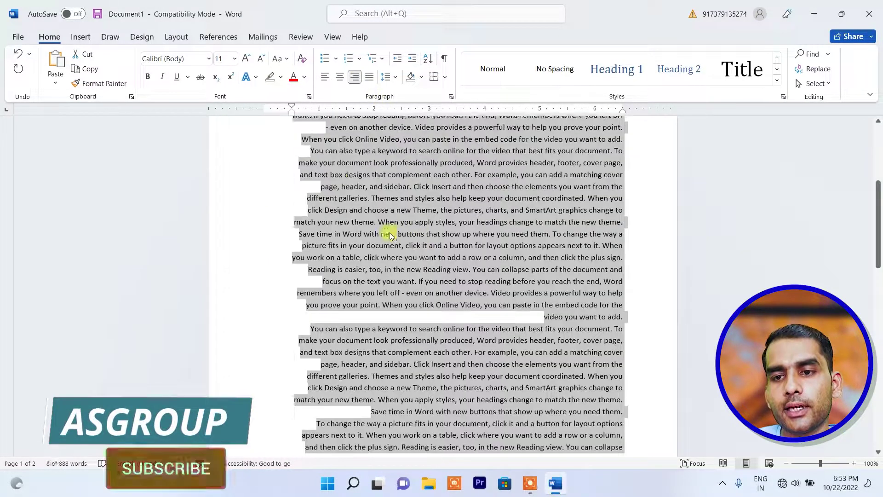
click(325, 77)
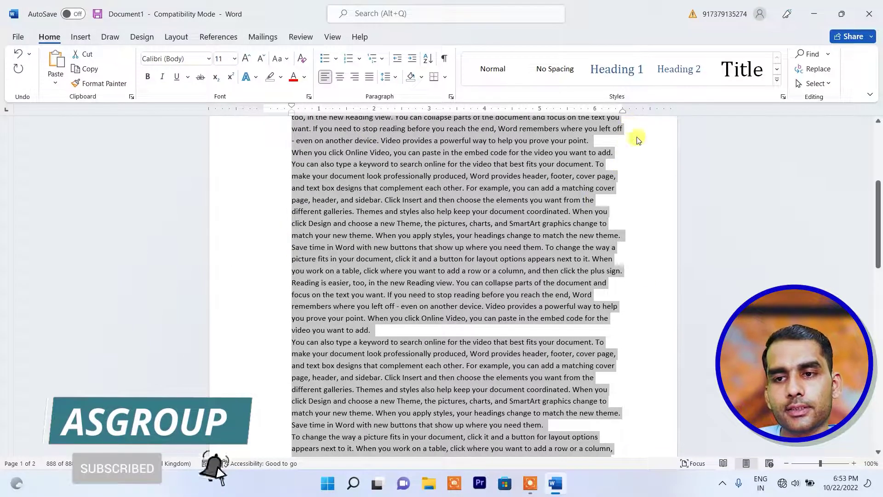
click(369, 76)
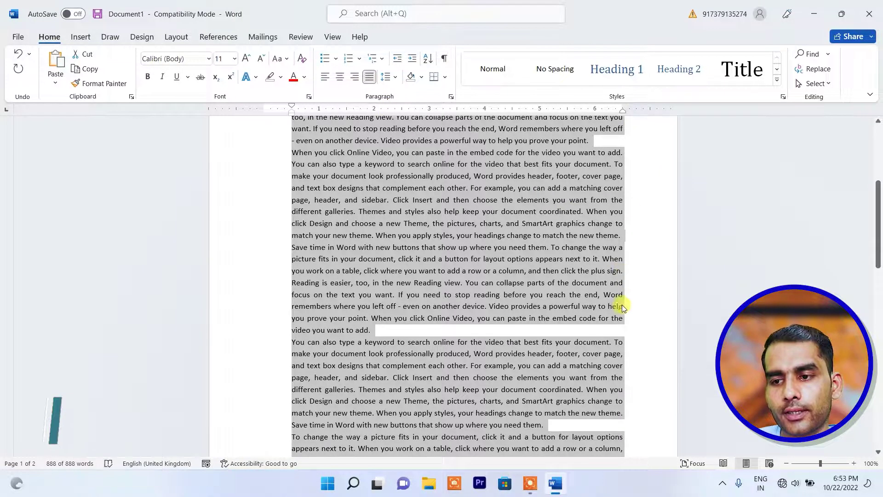
- Select the first sample paragraph and enlarge the document view to 170%
scroll(629, 387, down, 3)
scroll(624, 370, up, 5)
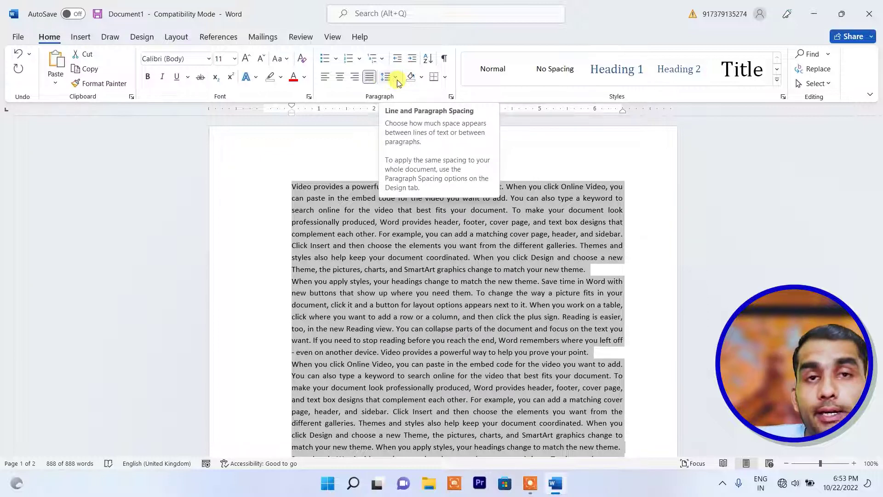
click(393, 281)
drag(289, 175, 588, 271)
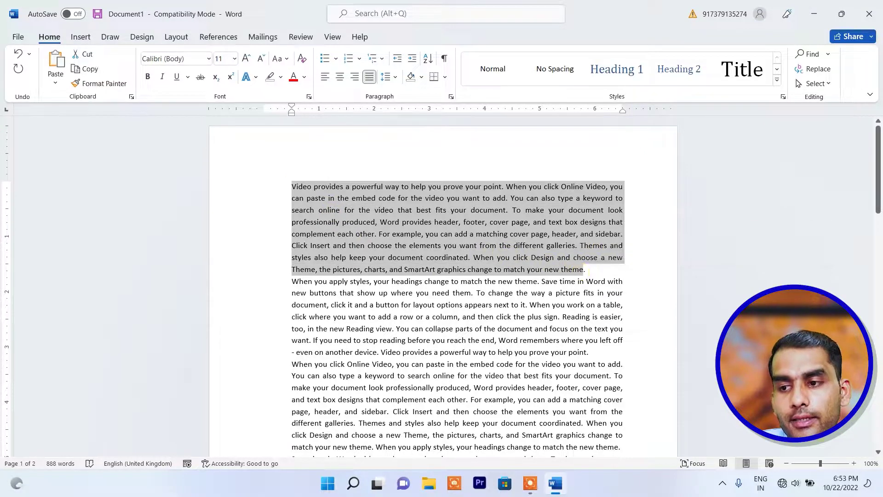
click(853, 464)
click(853, 464)
click(853, 463)
click(853, 464)
click(854, 464)
click(854, 464)
click(853, 463)
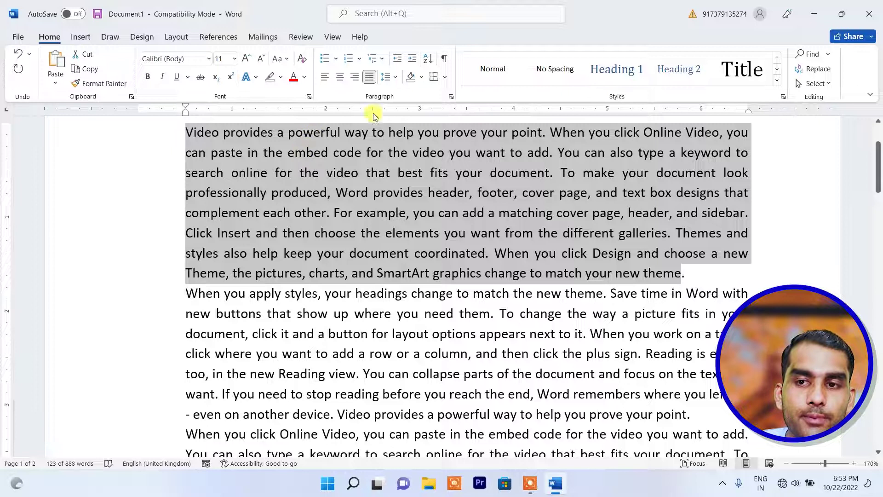
- Set the first paragraph's line spacing to 3.0 and compare it with the paragraph below
click(390, 77)
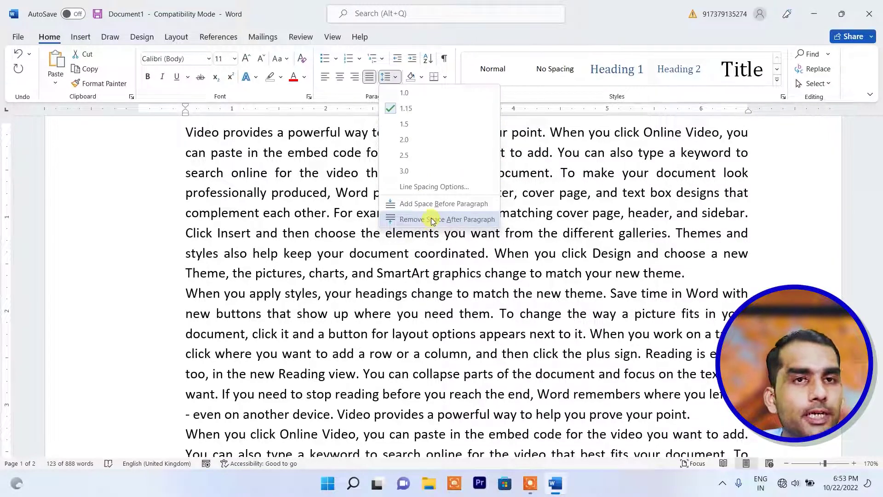
click(418, 175)
scroll(346, 244, down, 10)
scroll(361, 227, up, 5)
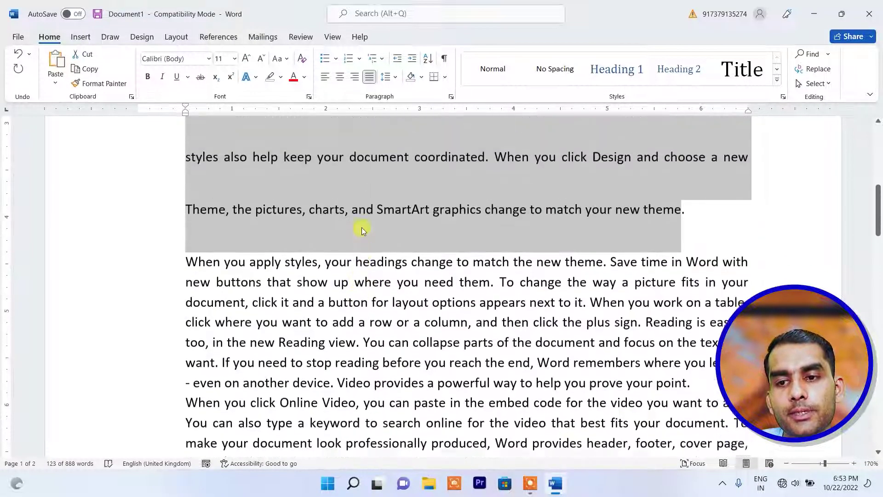
scroll(347, 230, down, 1)
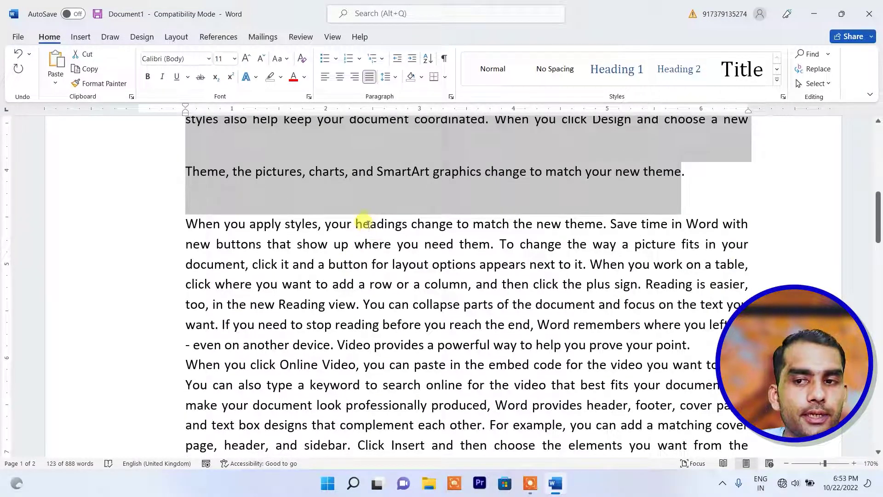
- Set the first paragraph's line spacing to 1.15
click(394, 80)
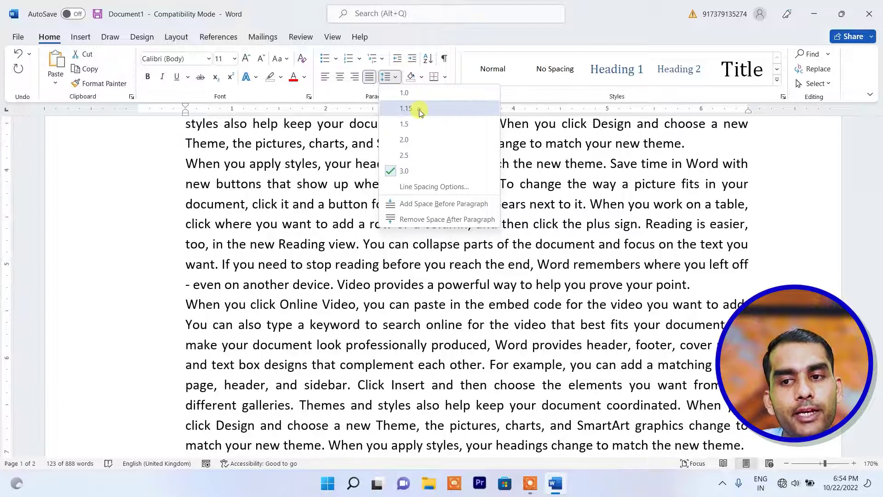
click(419, 110)
scroll(400, 163, up, 2)
scroll(401, 163, up, 2)
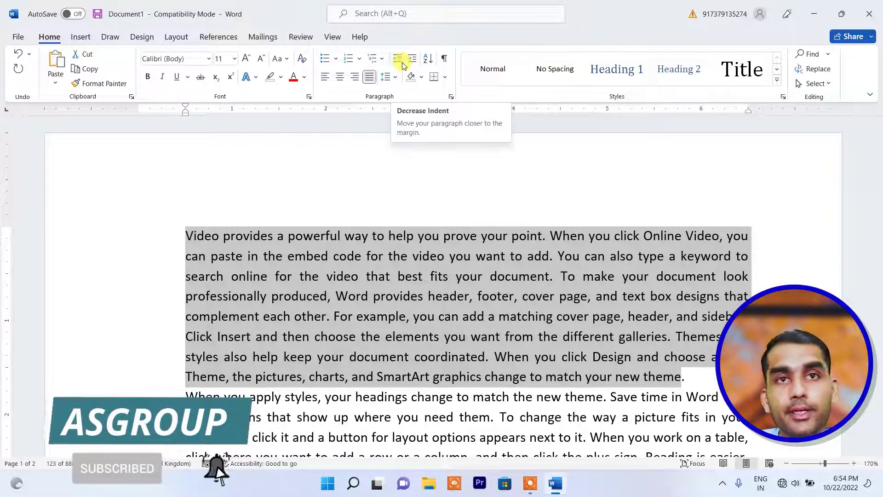
- Add a blank line after the last sample paragraph, followed by a "My name is" sentence with a first name
scroll(394, 185, down, 1)
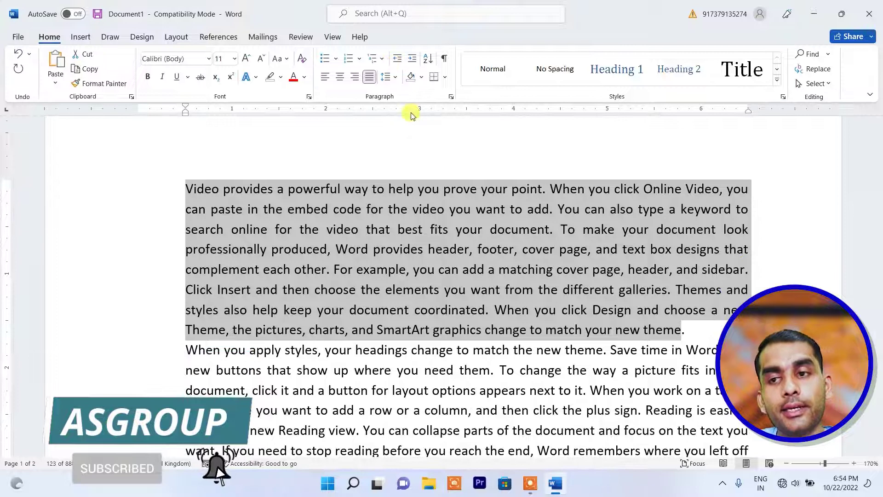
scroll(400, 166, down, 10)
scroll(403, 153, down, 15)
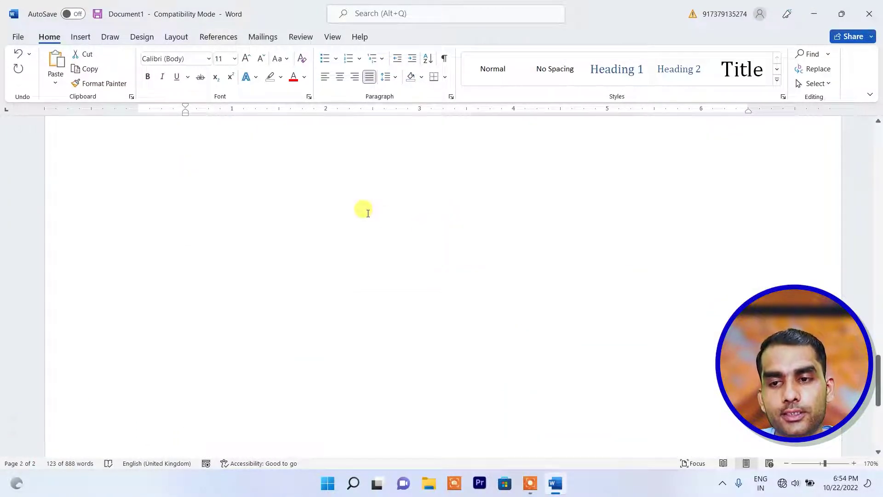
scroll(371, 207, up, 5)
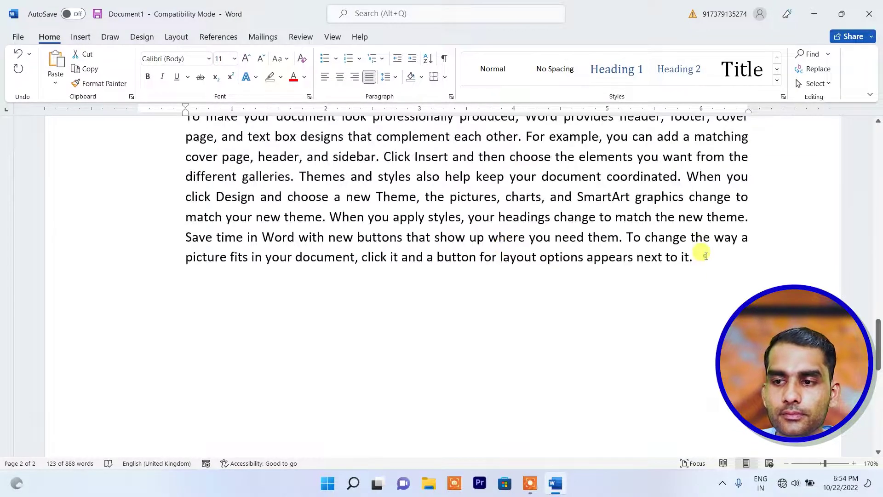
click(706, 256)
key(Return)
key(Return)
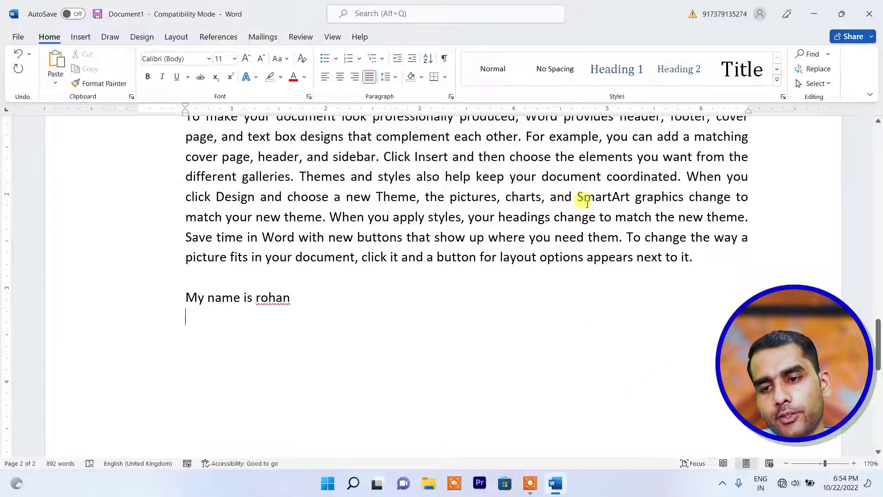
- Increase the indent of the "My name is" line by five levels
click(184, 296)
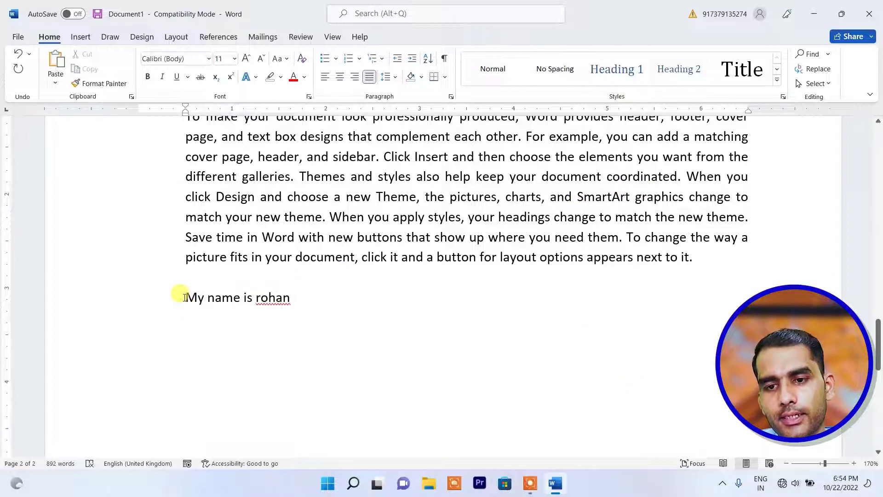
click(413, 59)
click(413, 59)
click(414, 60)
click(414, 60)
click(414, 60)
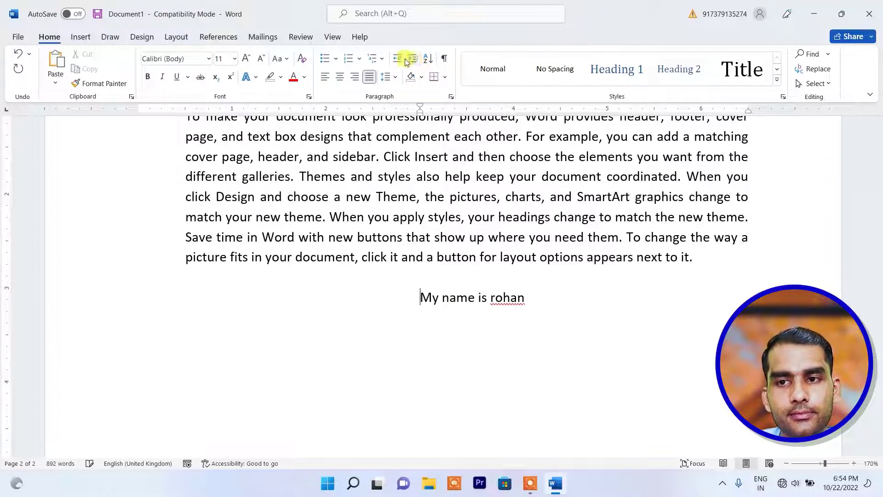
- Decrease the indent of the "My name is" line until it sits one level outside the left margin
click(398, 61)
click(398, 61)
click(398, 60)
click(398, 61)
click(398, 60)
click(403, 62)
click(411, 59)
click(411, 58)
click(398, 61)
click(398, 62)
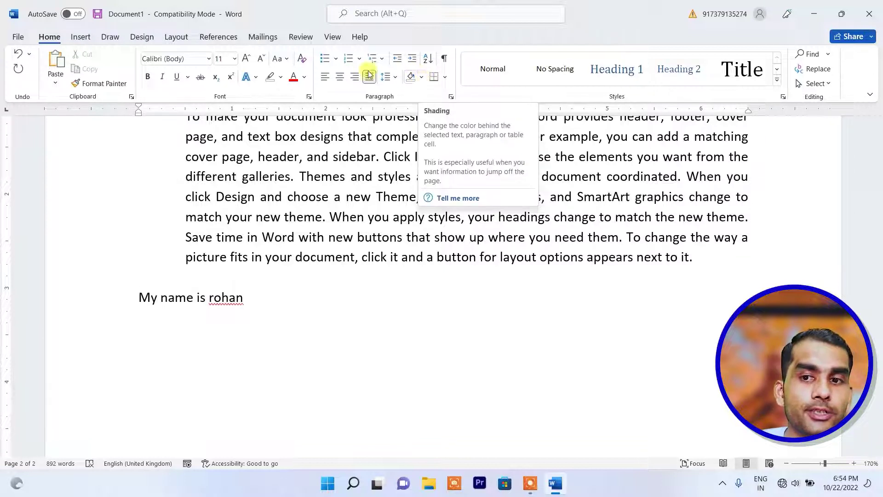
- Shade the last sample paragraph from its beginning through "cover page, header" with the standard green colour
scroll(336, 215, up, 3)
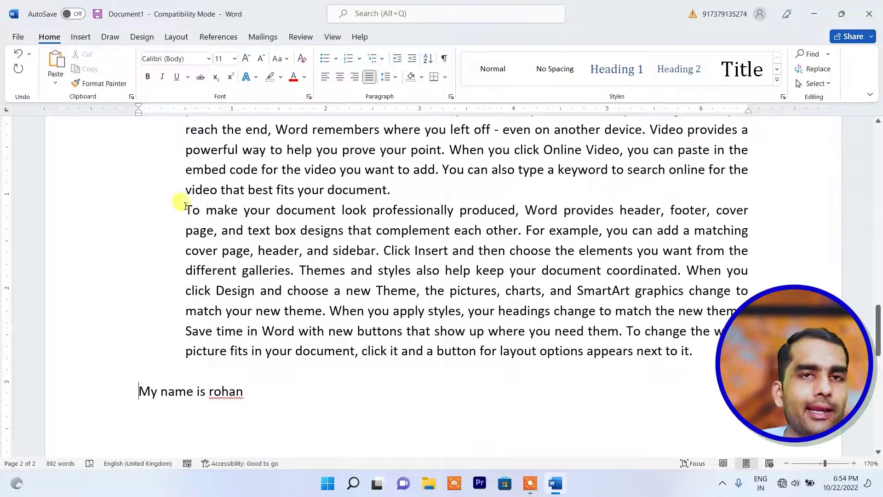
drag(186, 204, 633, 350)
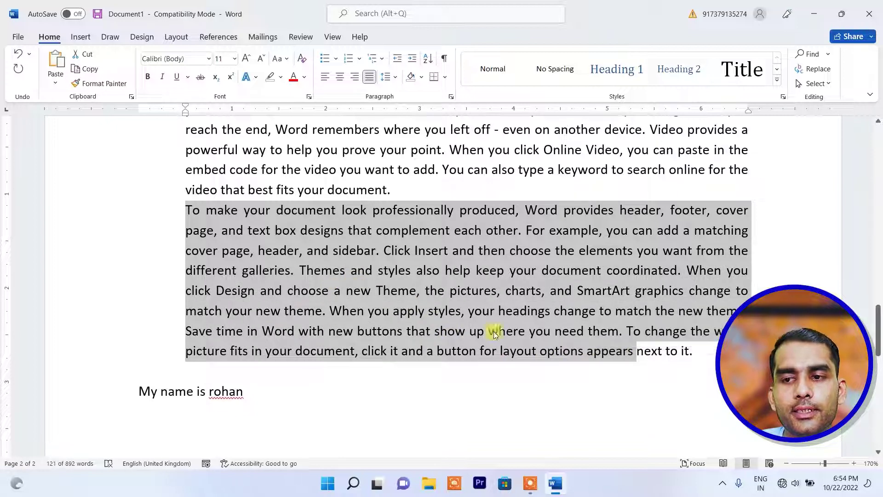
click(266, 230)
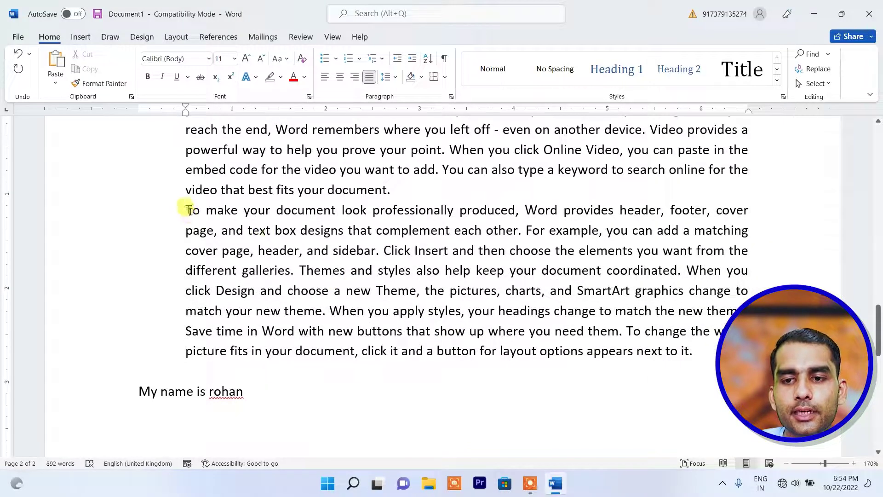
drag(189, 210, 300, 250)
click(422, 78)
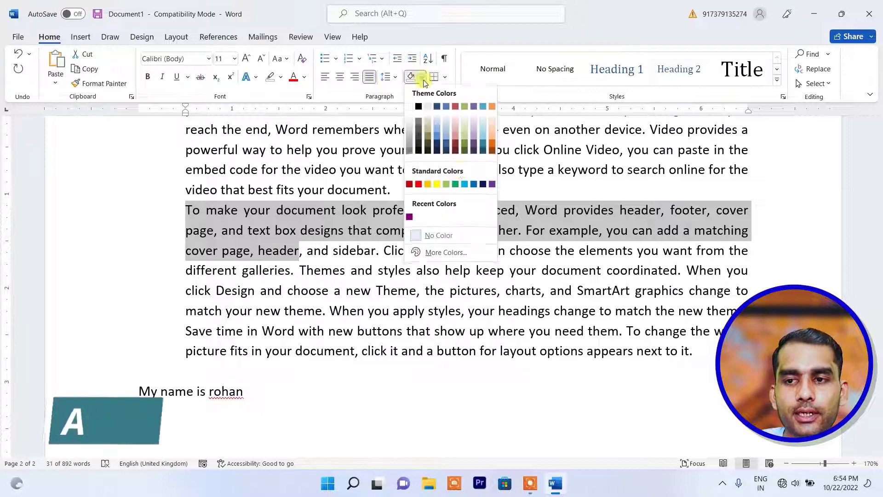
click(455, 183)
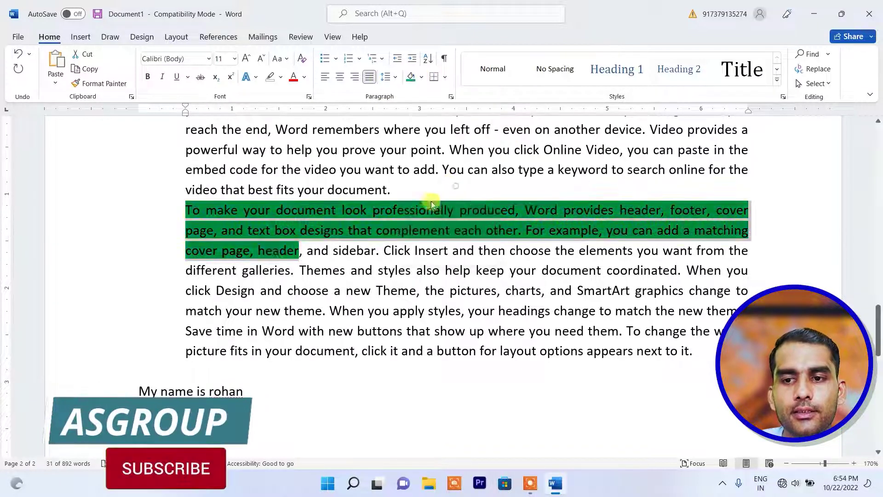
- Break the last sample paragraph after "header" and add two lines of random filler letters that continue the green shading
click(302, 251)
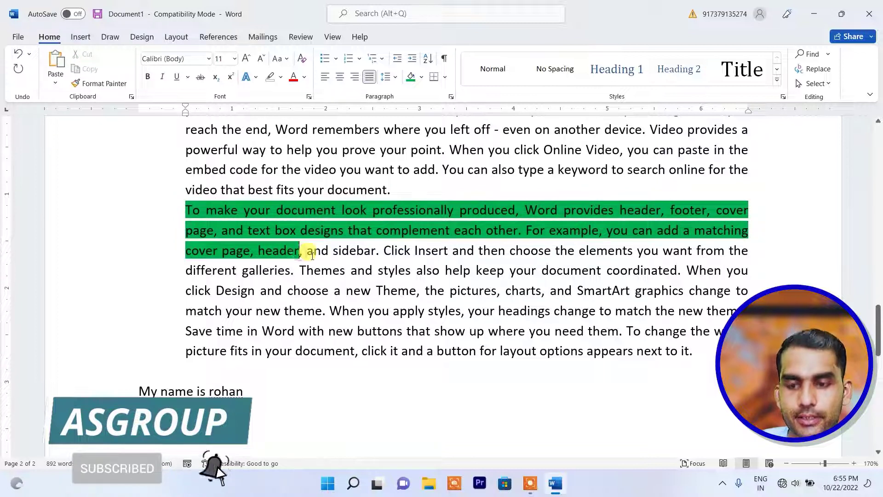
key(Return)
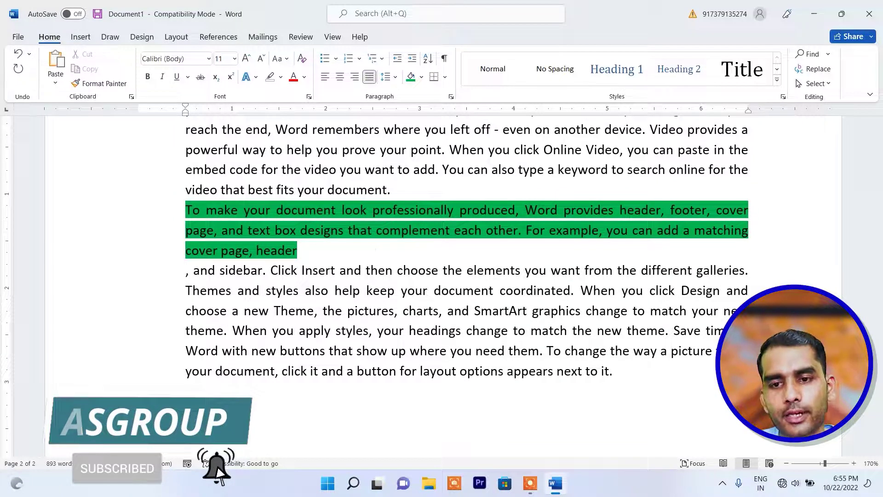
text(ddfsdhfsdfsdfjfhsf)
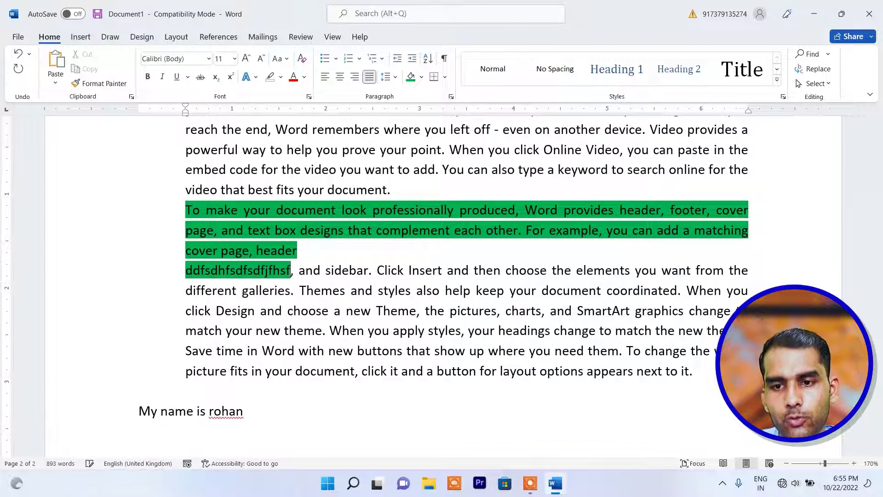
text(sfkjshfhsfsfkhsdkshfhsdfjkhsd)
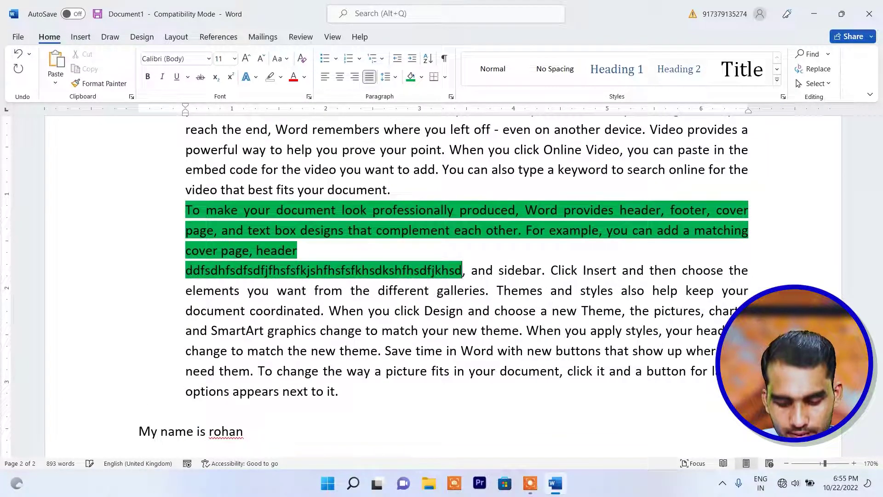
key(Return)
text(sdfjfhsfhsdfkjsfsd)
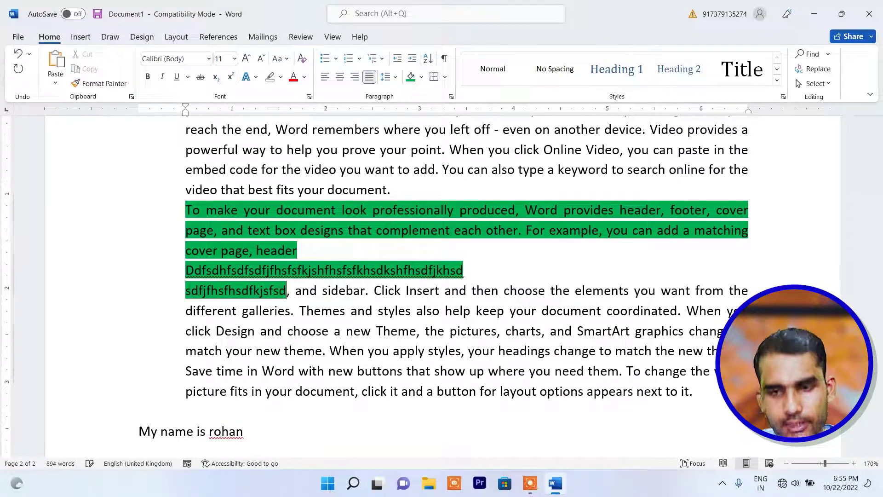
key(Return)
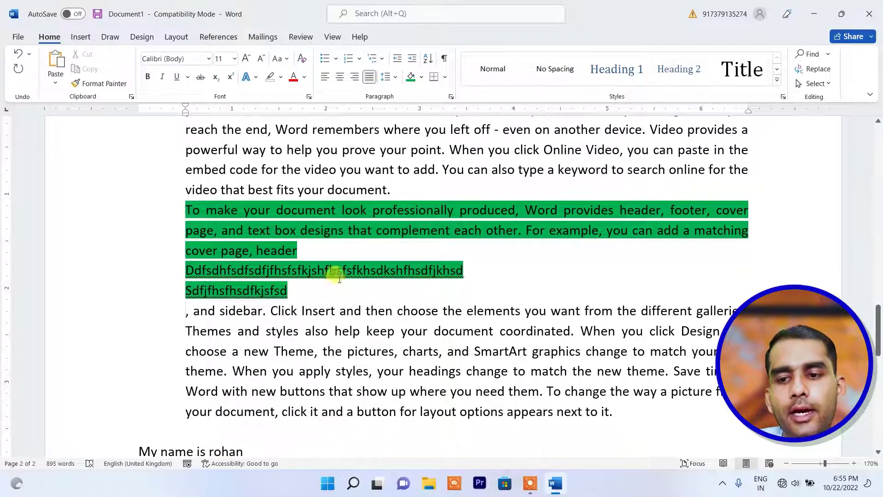
- Undo the filler lines, the paragraph break and the green shading in the last sample paragraph
key(shift+Up)
key(shift+Up)
key(ctrl+z)
key(ctrl+z)
key(ctrl+z)
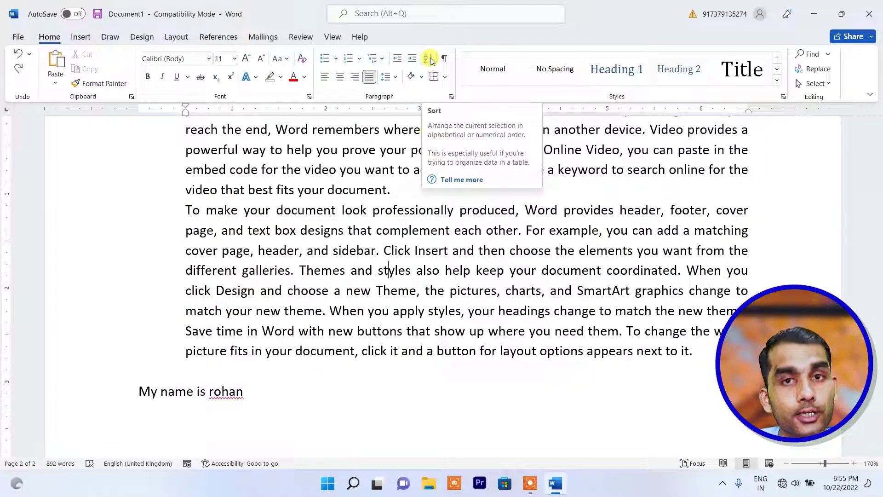
- Enter a list of five first names on separate lines below the "My name is" line, leaving blank space between
scroll(394, 168, down, 4)
click(257, 252)
scroll(257, 230, up, 1)
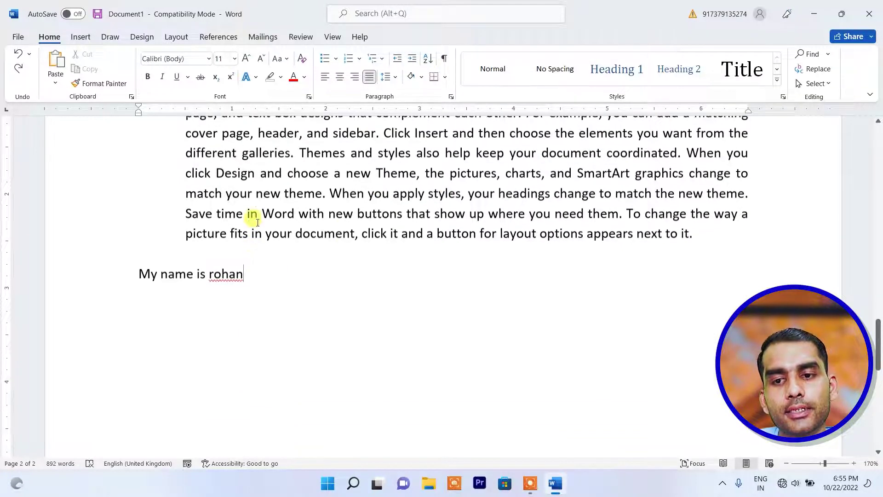
scroll(258, 222, up, 1)
key(Return)
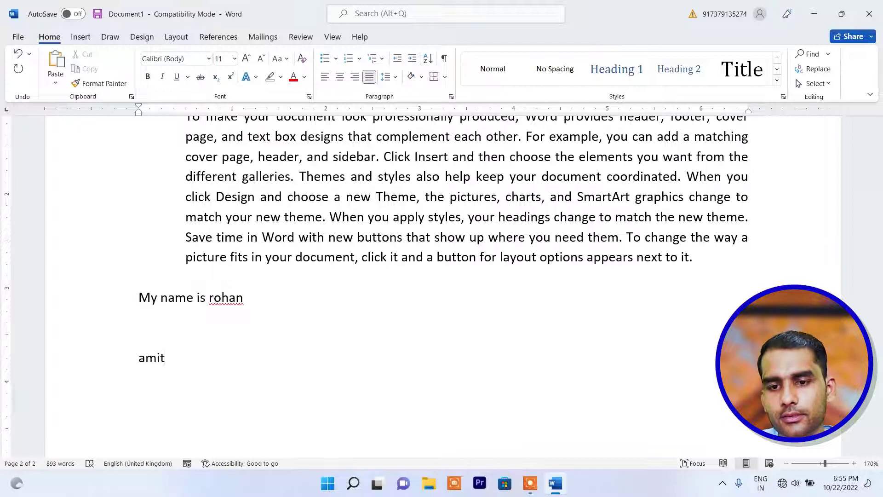
text(mit)
key(Return)
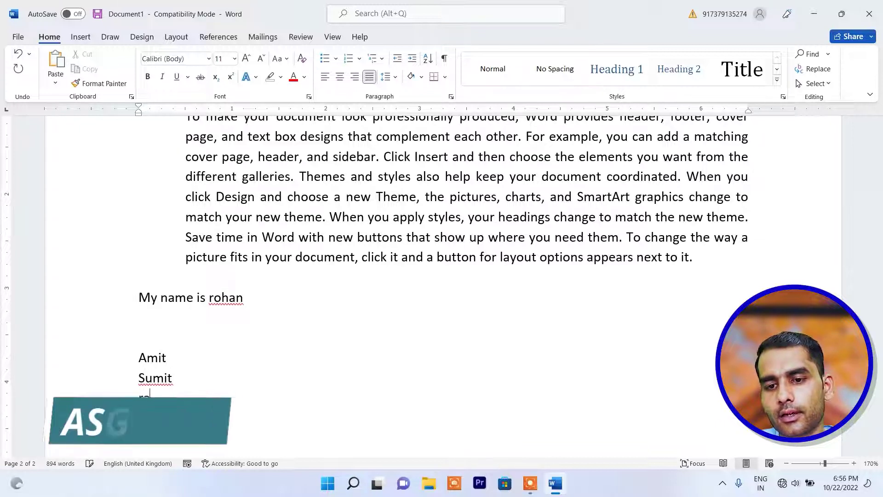
text(Raju)
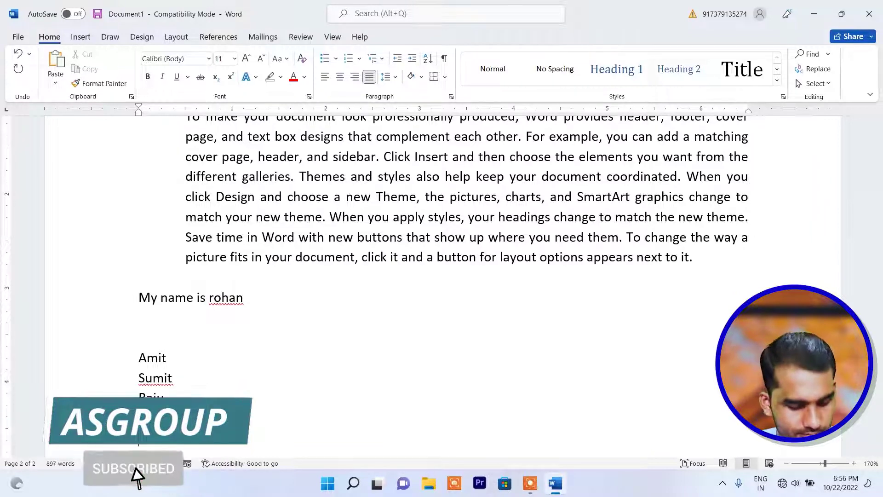
text( Rakesh Zubair)
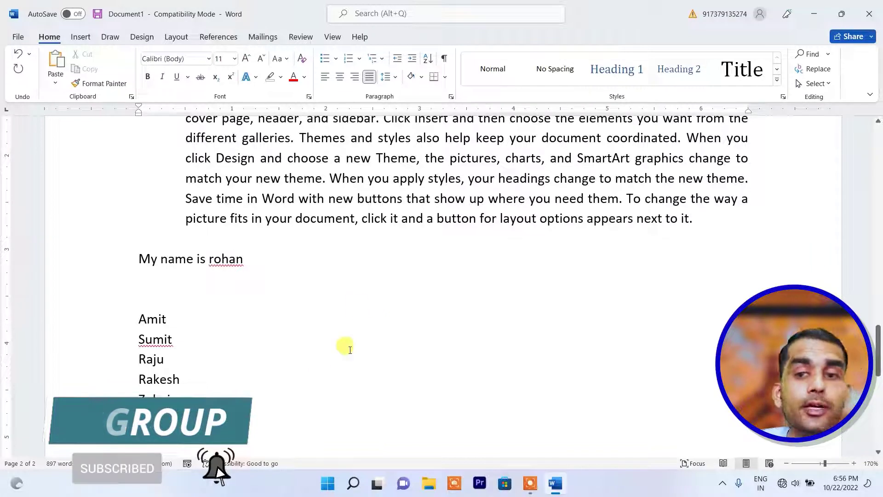
- Sort the list of five names by paragraphs as text in ascending order, with no header row
drag(175, 399, 120, 310)
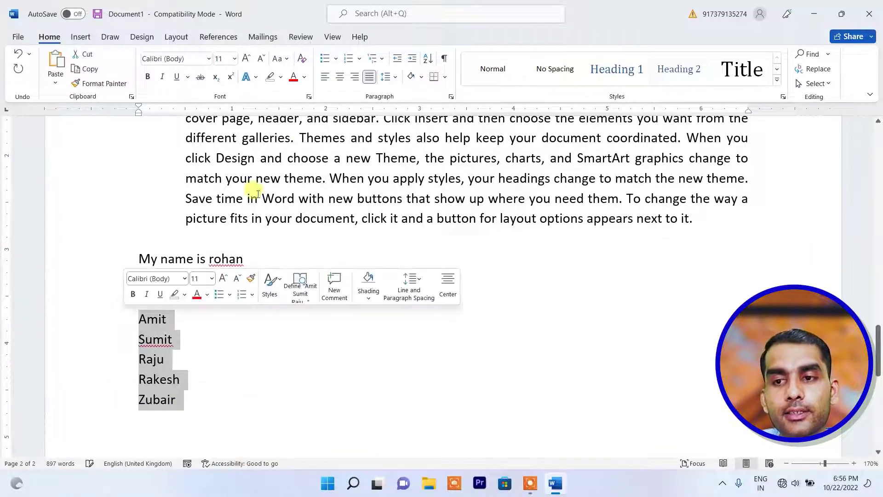
click(434, 59)
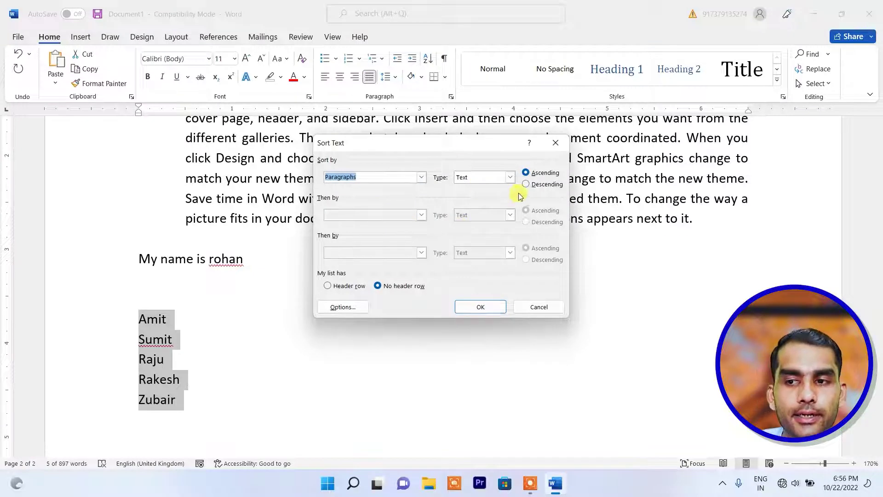
click(479, 308)
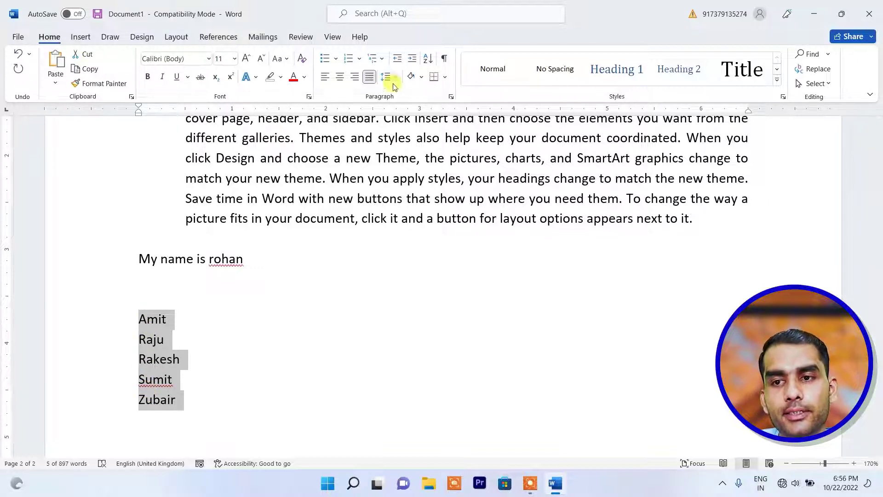
- Sort the list of five names by paragraphs as text in descending order, with no header row
click(428, 59)
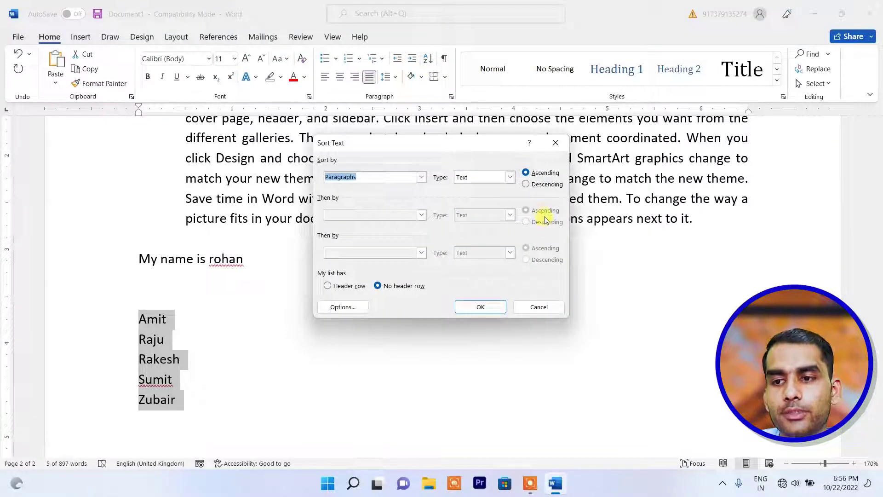
click(526, 185)
click(474, 308)
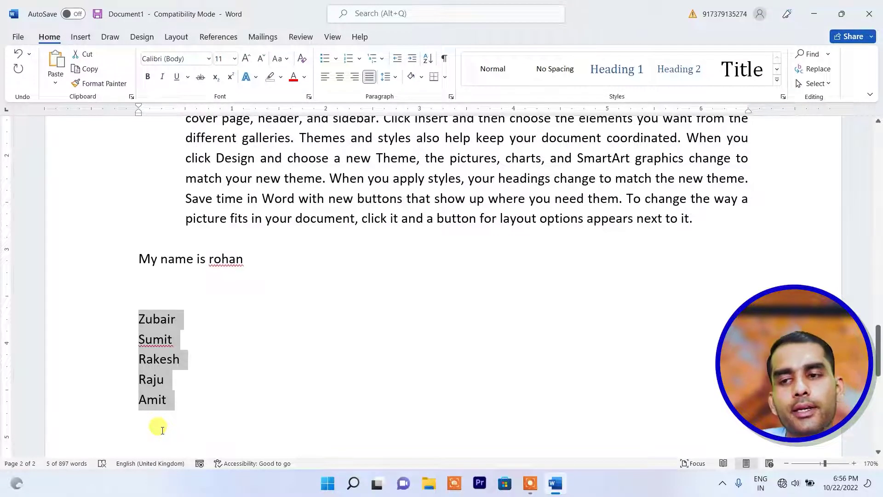
click(267, 367)
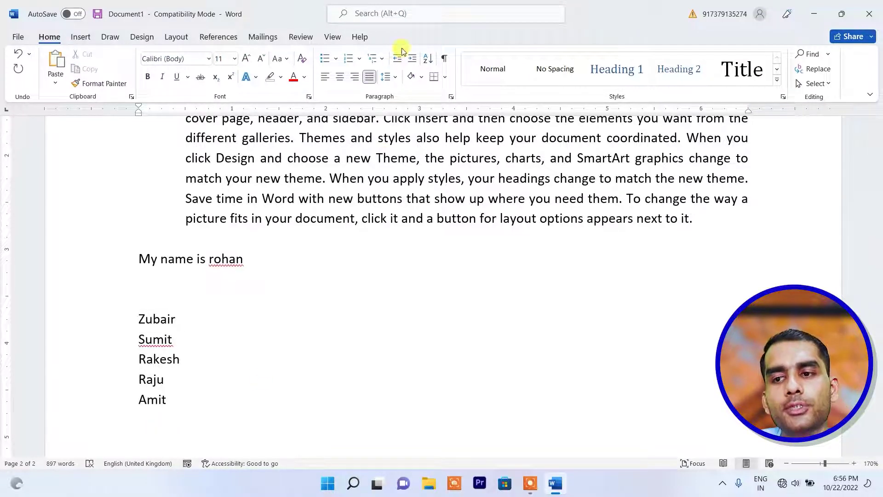
scroll(449, 197, up, 4)
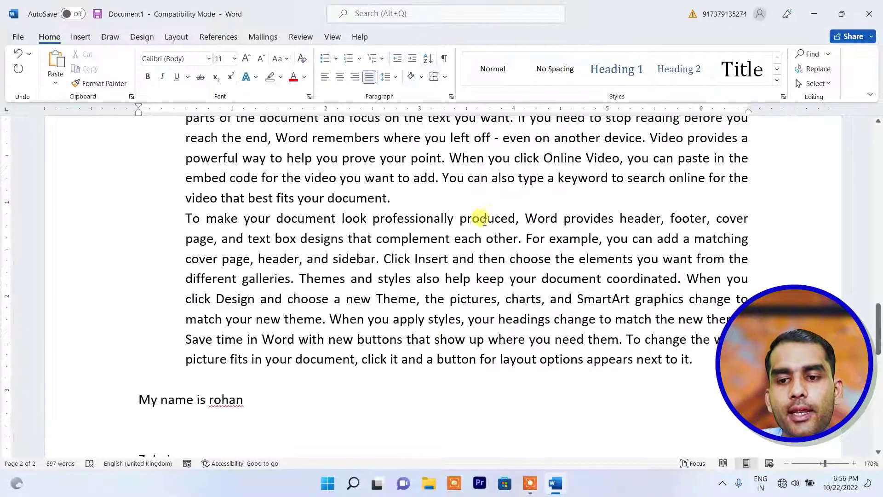
scroll(361, 219, down, 4)
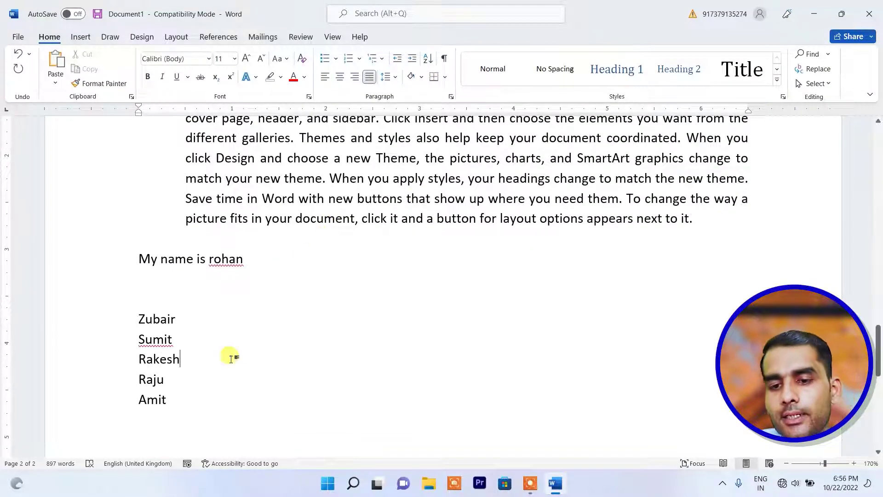
- Apply all borders to the list of five names and remove them again
drag(195, 388, 111, 327)
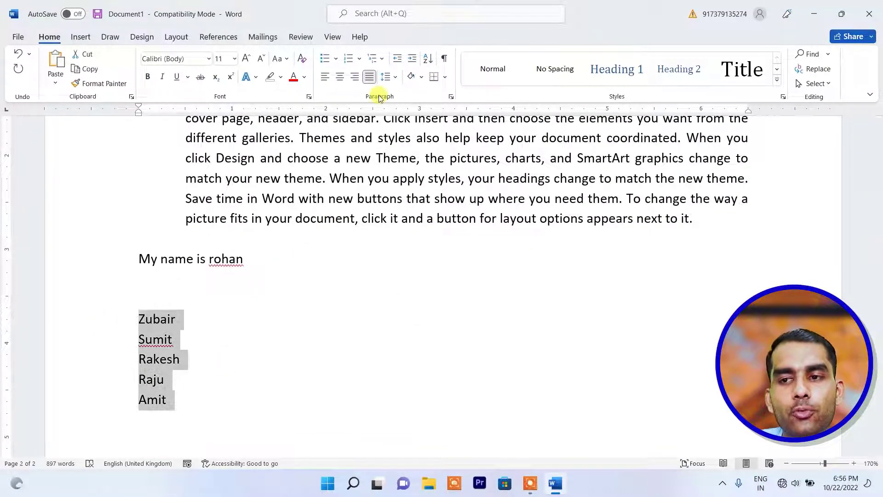
click(446, 77)
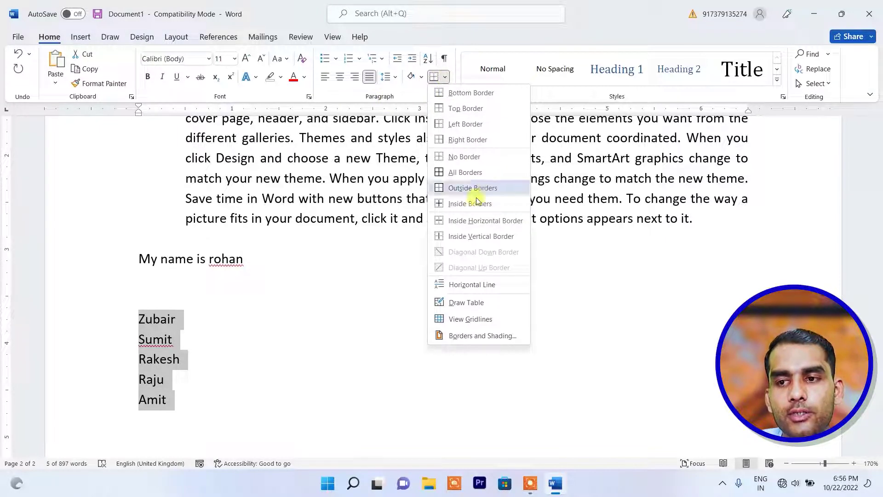
click(478, 176)
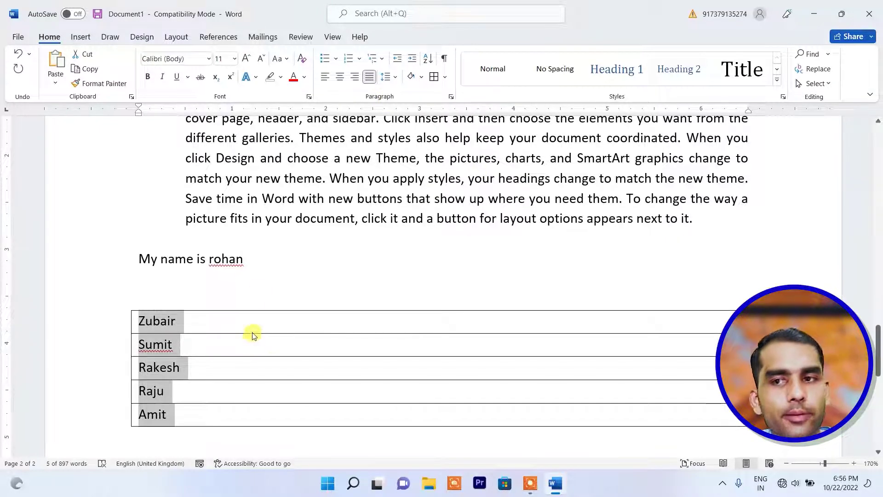
click(447, 78)
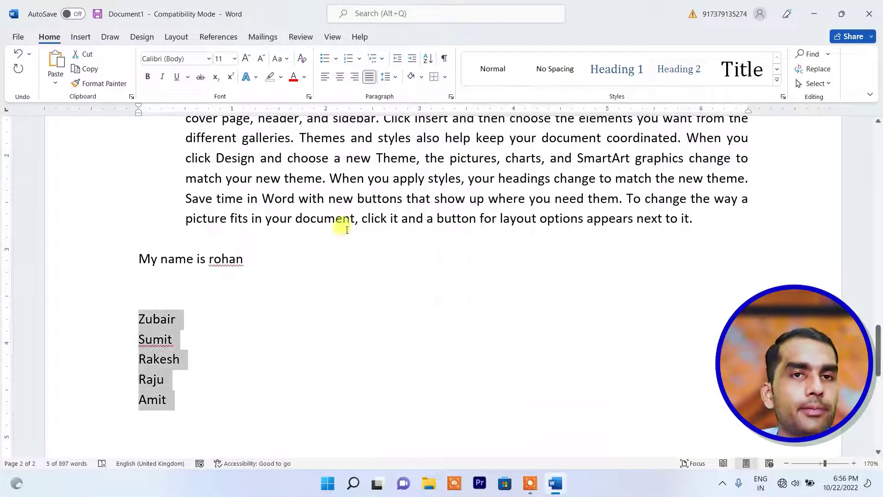
click(630, 288)
- Add a 3 pt double-line box page border in automatic color to the whole document
scroll(791, 184, down, 3)
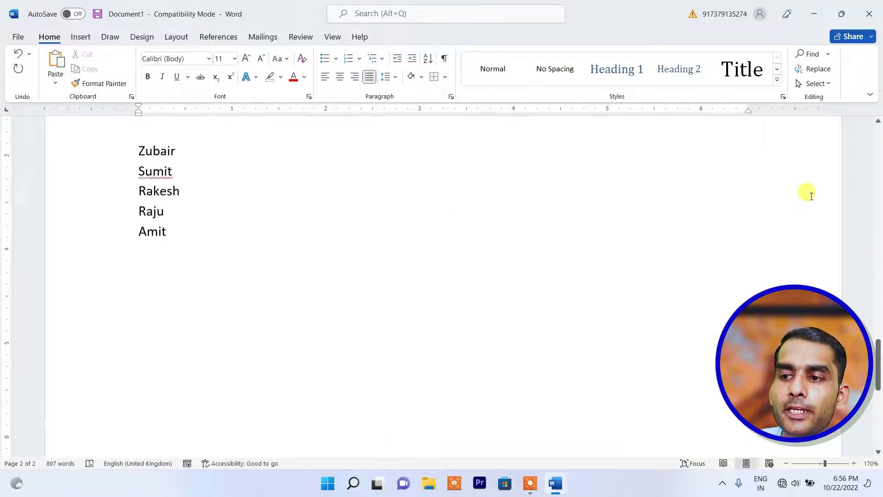
scroll(814, 175, up, 10)
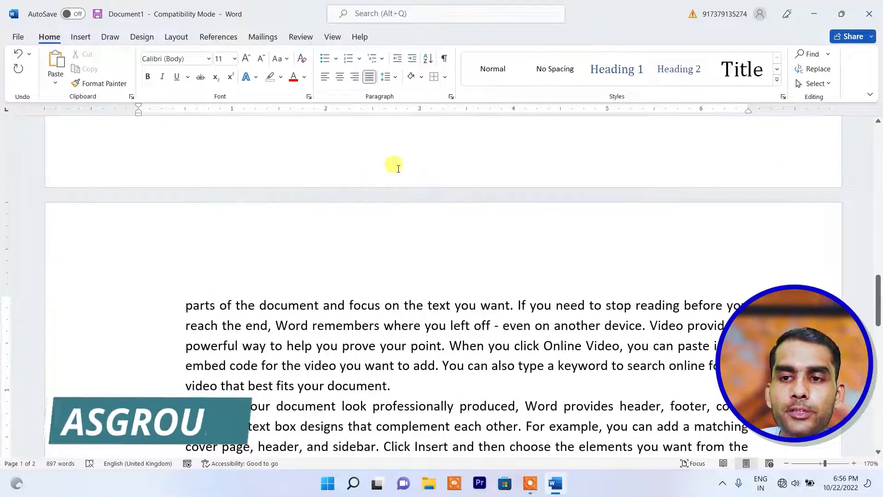
click(447, 77)
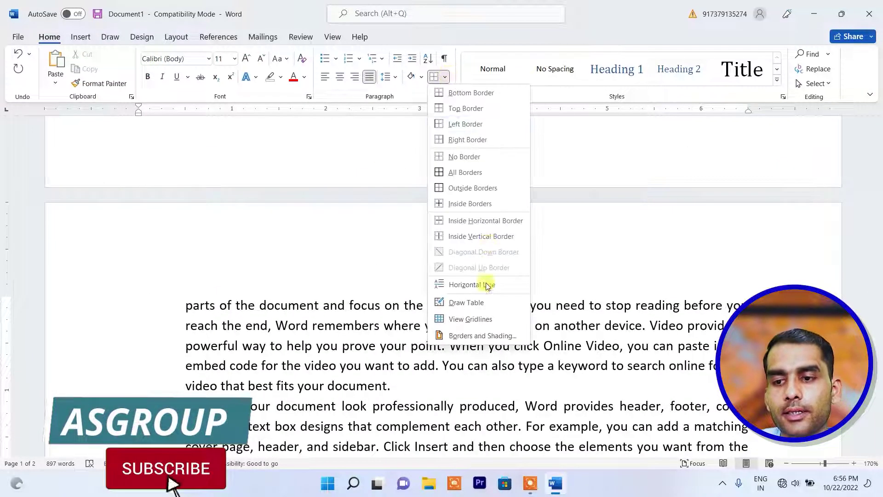
click(487, 332)
click(324, 133)
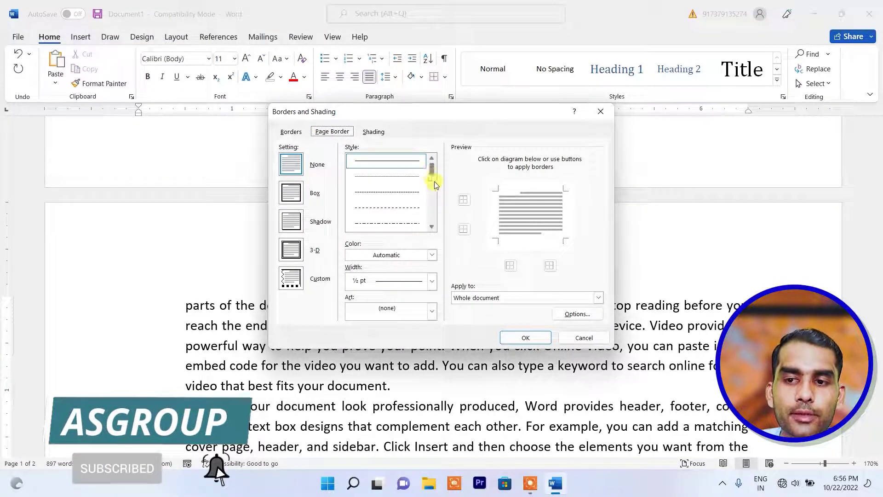
drag(434, 182, 429, 197)
click(387, 222)
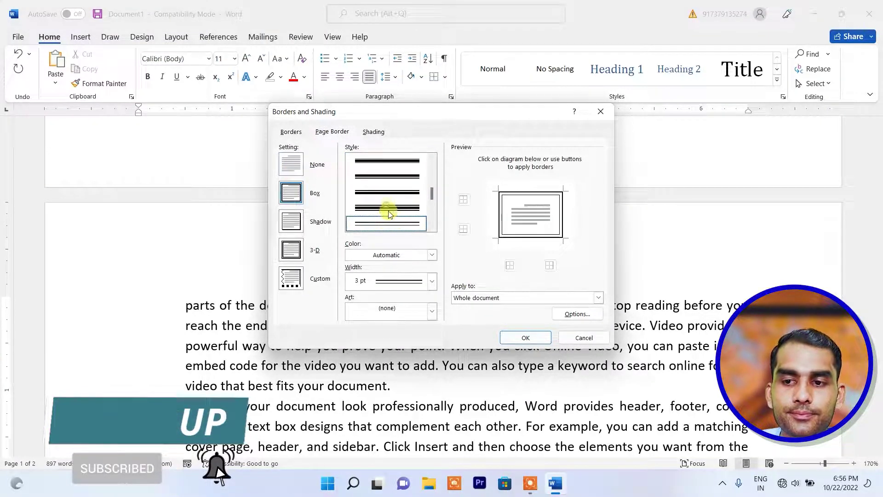
click(524, 338)
scroll(252, 222, up, 6)
scroll(213, 225, up, 10)
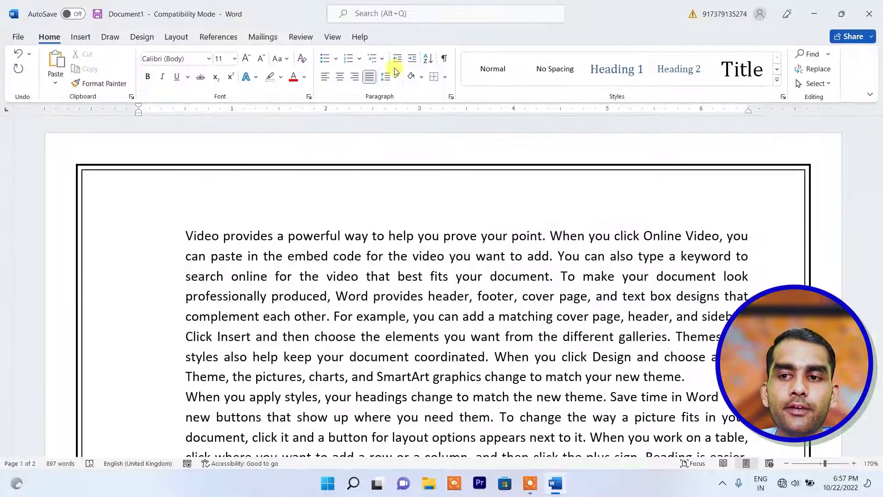
- Remove the page border from the whole document by setting it to None
click(445, 77)
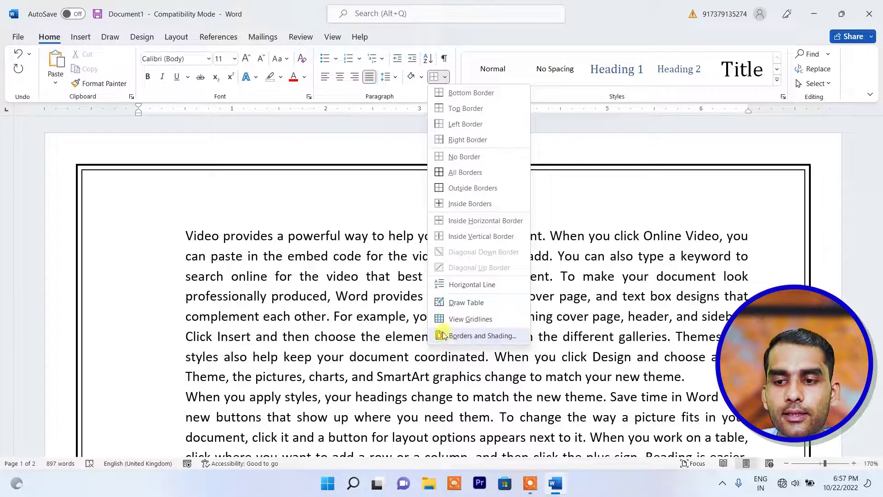
click(455, 336)
click(336, 133)
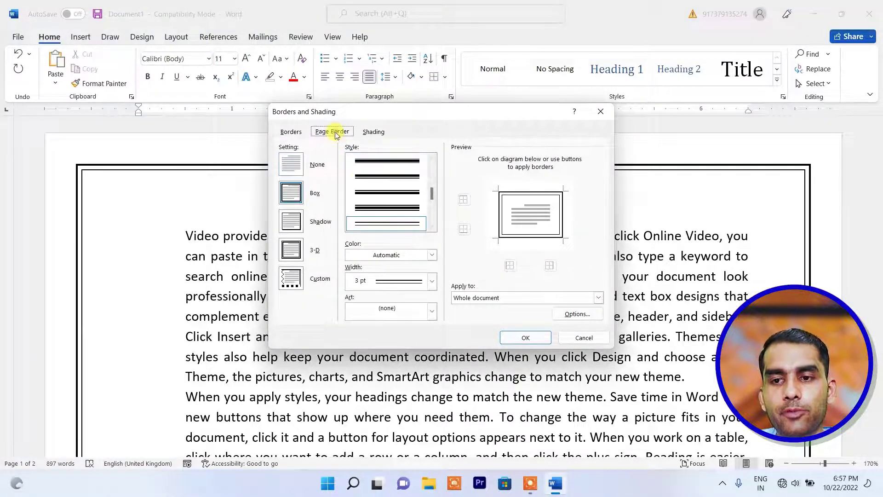
click(291, 164)
click(518, 337)
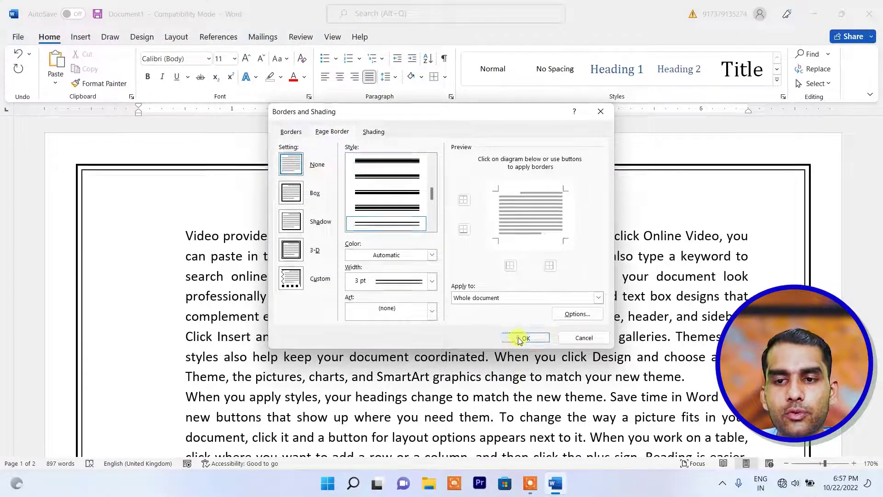
scroll(409, 232, up, 10)
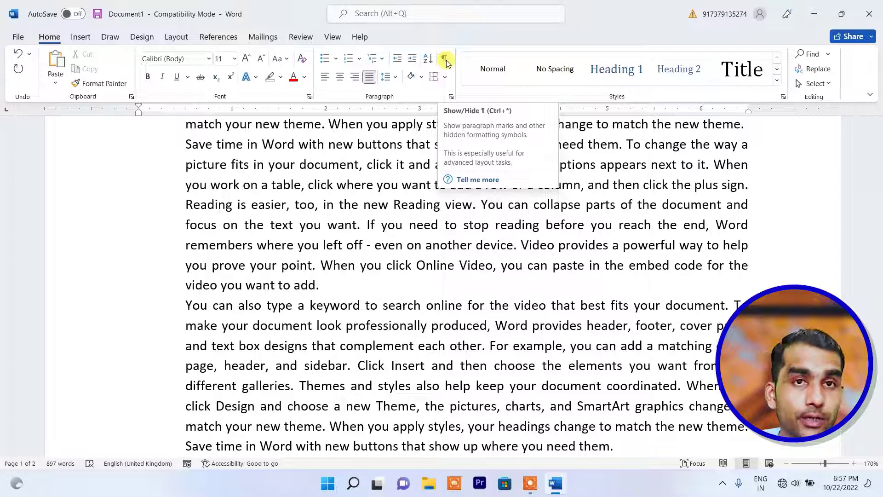
- Select the first paragraph and the start of the second, show the paragraph marks and formatting symbols, and hide them again
click(291, 204)
scroll(184, 152, up, 3)
scroll(182, 153, up, 10)
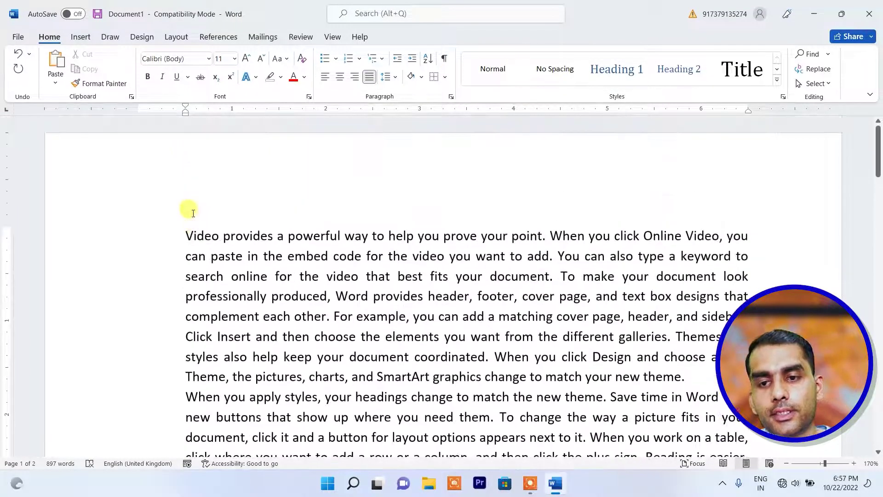
drag(182, 234, 513, 397)
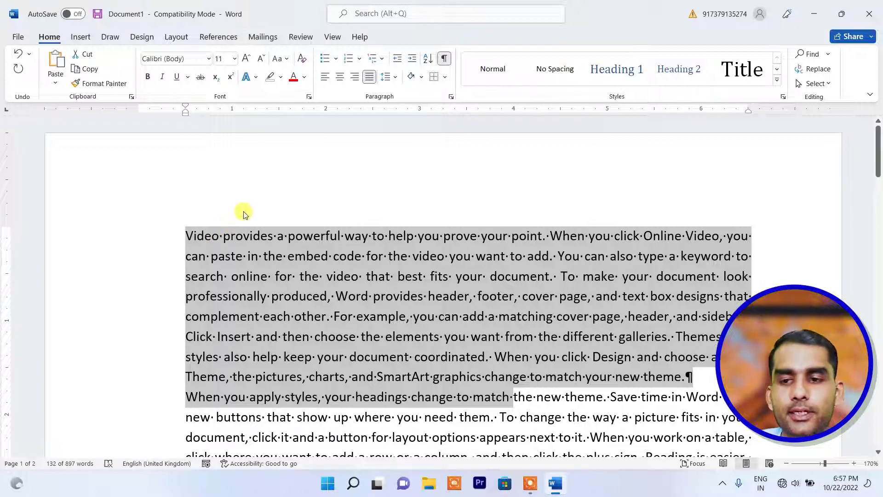
click(443, 59)
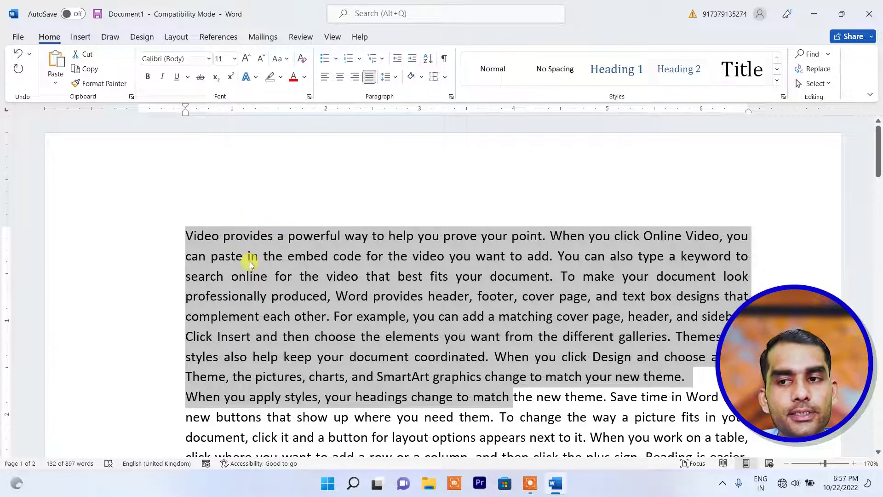
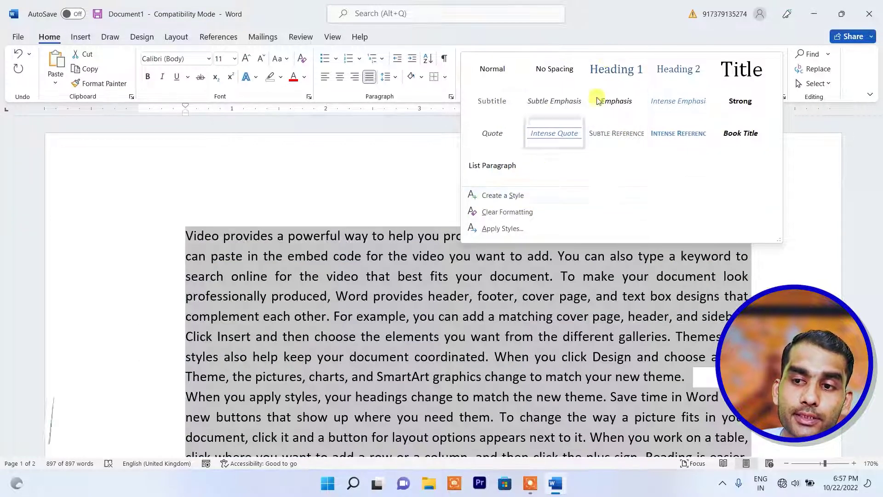
- Select all the document's text and apply the Heading 1 style
click(613, 73)
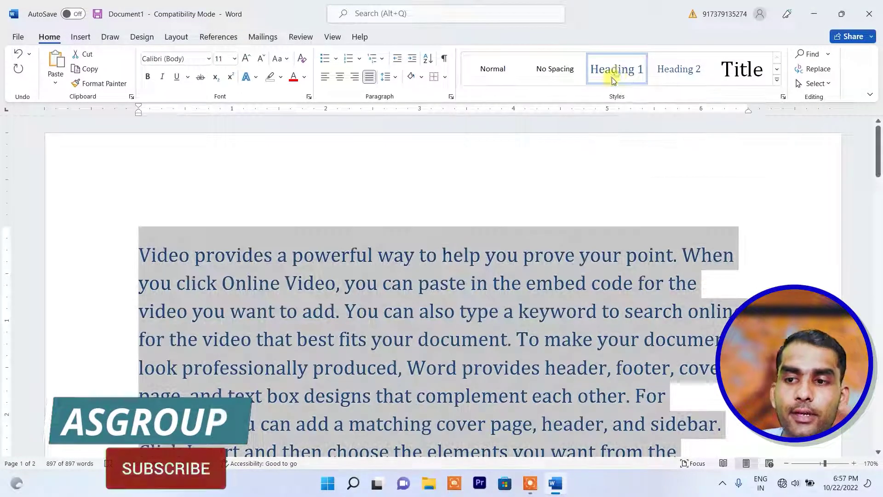
scroll(460, 273, down, 10)
scroll(462, 267, down, 2)
scroll(459, 256, up, 6)
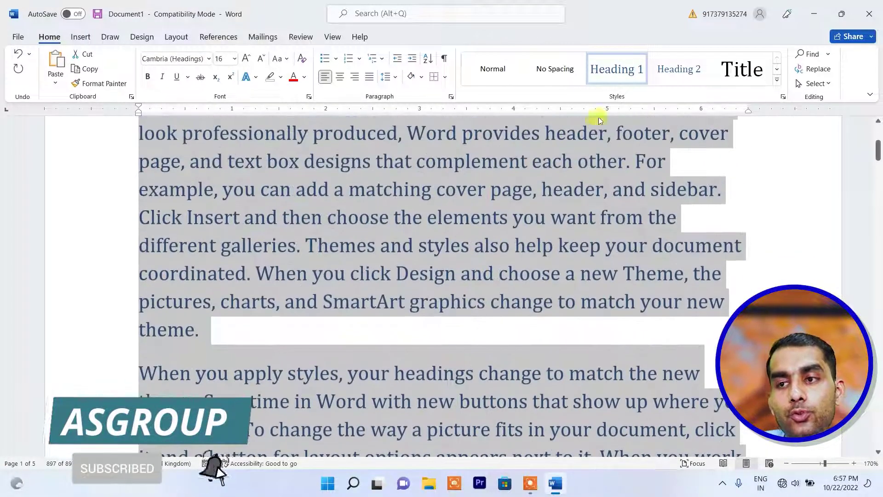
- Clear all formatting from the selected document text
click(776, 79)
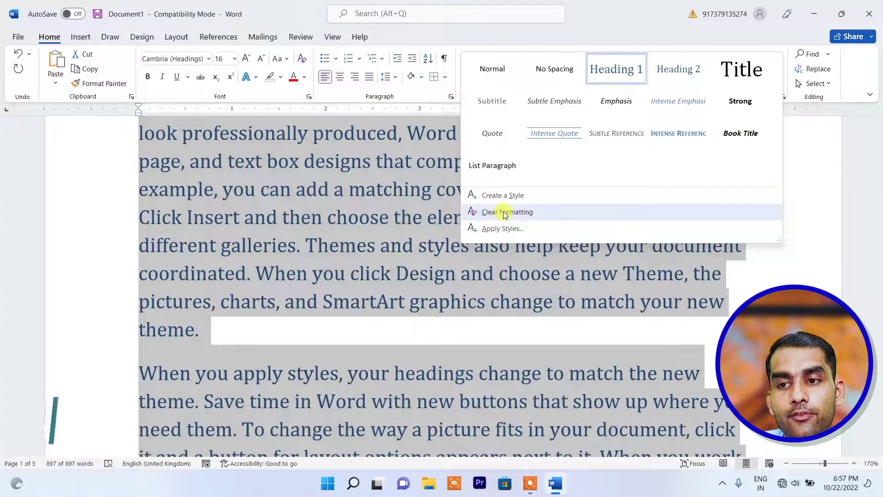
click(505, 212)
scroll(337, 245, up, 5)
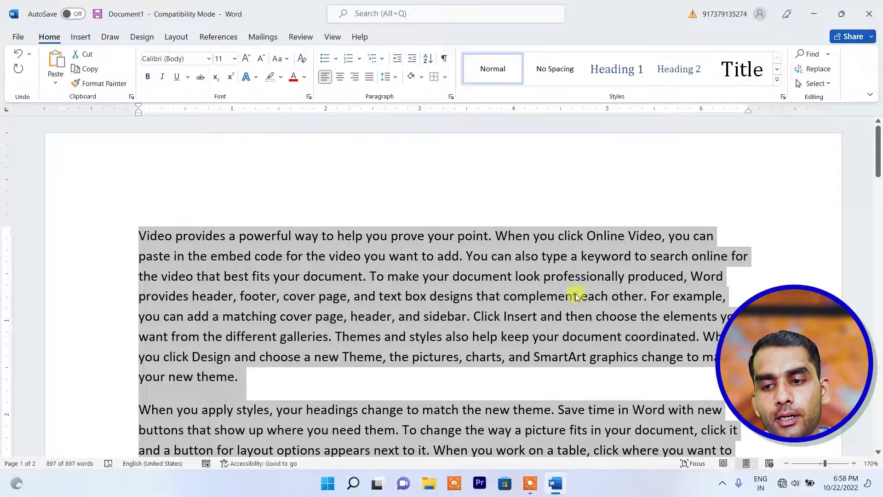
scroll(575, 293, down, 5)
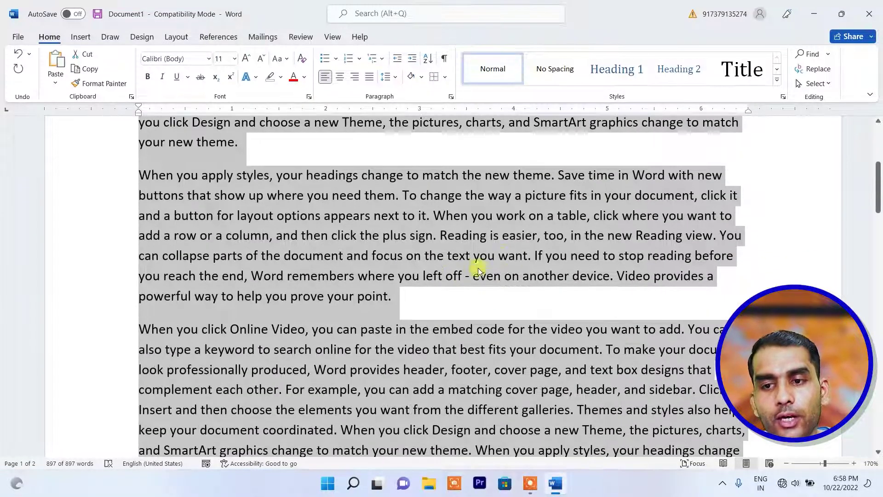
scroll(512, 248, up, 3)
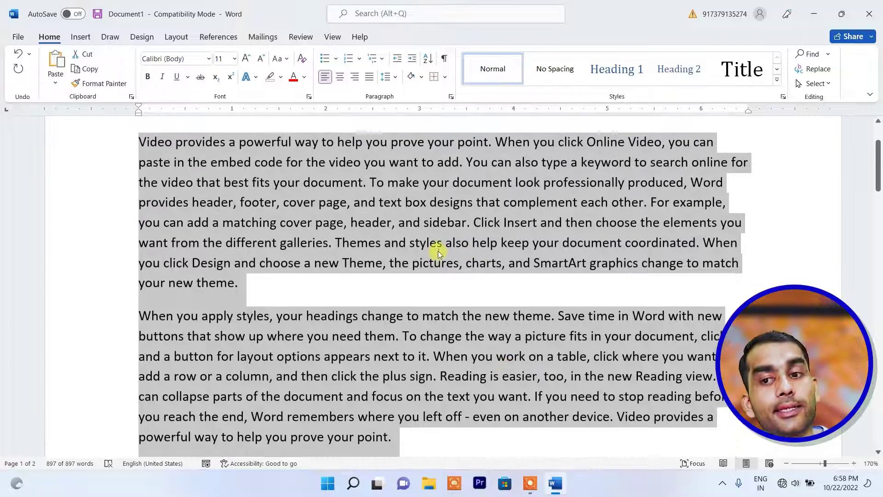
- Search the document for "click" and go to the match before "the plus sign" in the second paragraph
click(811, 54)
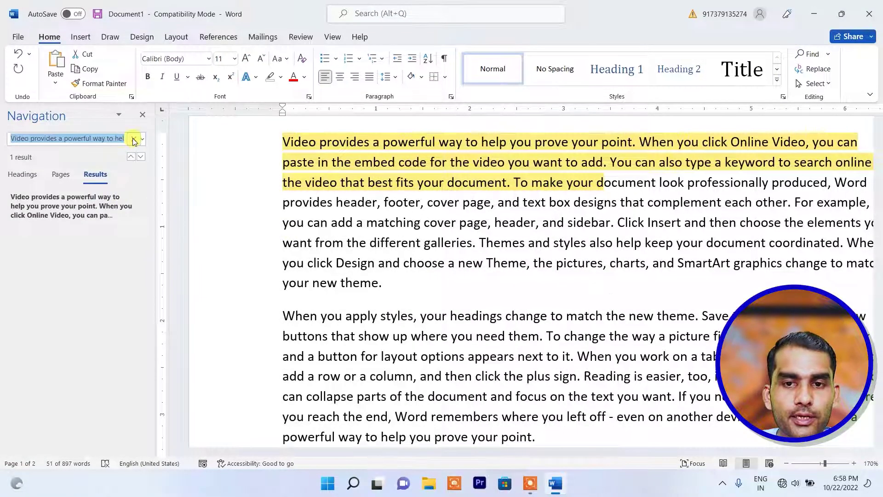
click(134, 139)
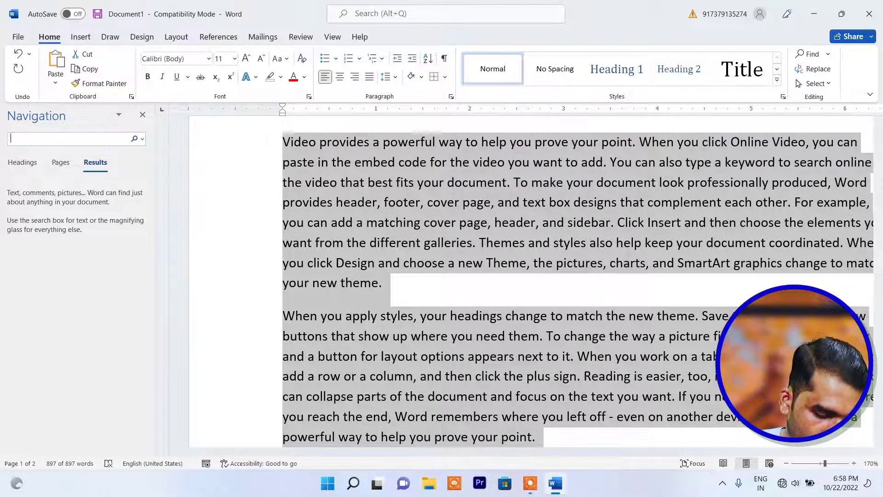
text(click)
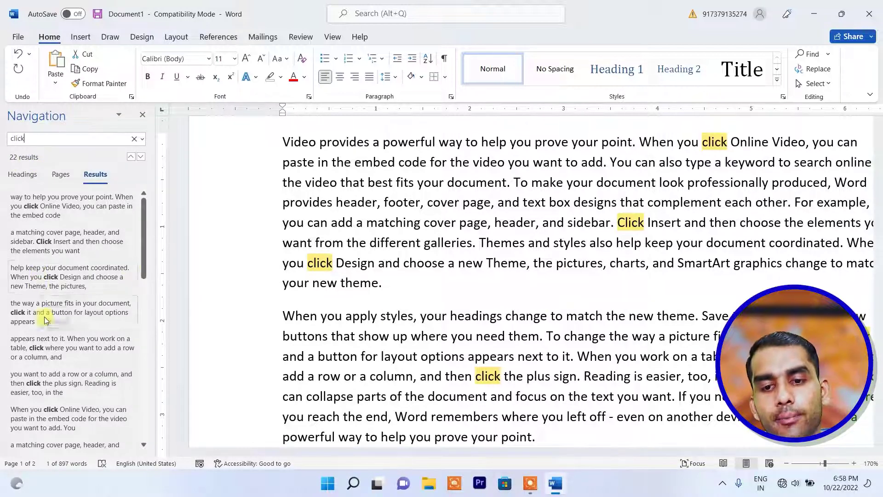
scroll(32, 317, down, 3)
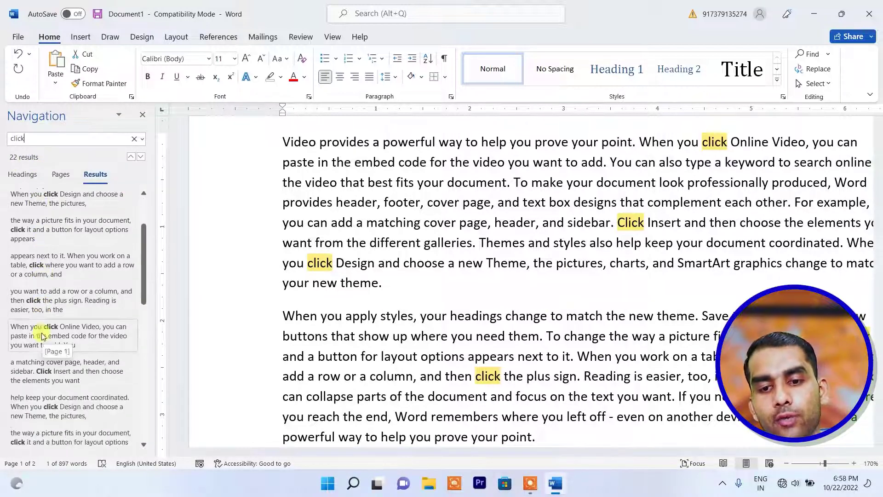
click(53, 300)
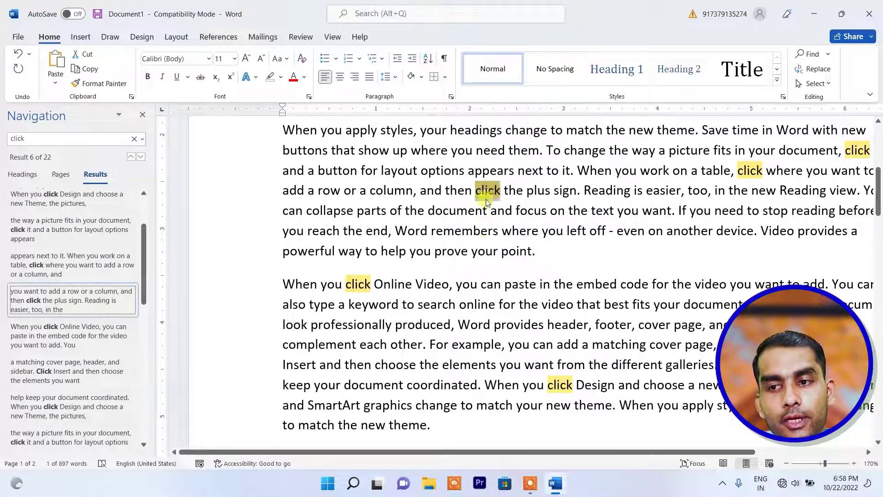
scroll(218, 306, down, 1)
scroll(89, 355, up, 3)
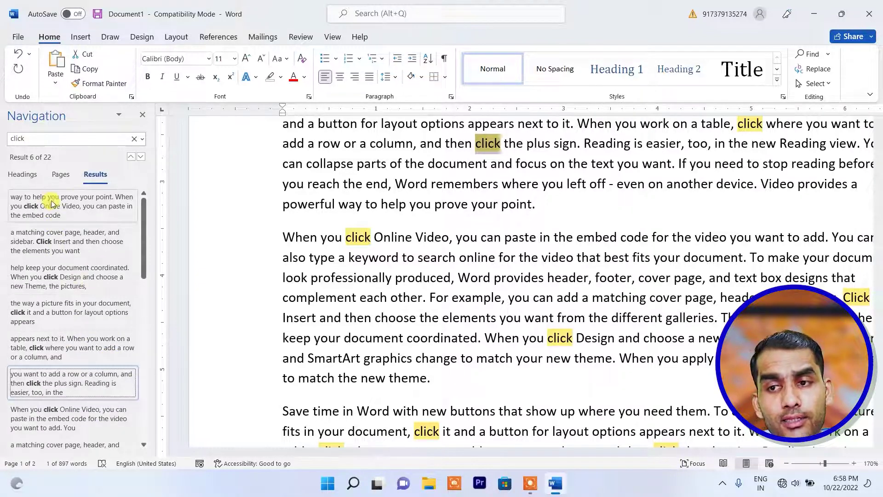
- From the first match in the document, replace the first two occurrences of "click" with "enter" one at a time
click(52, 203)
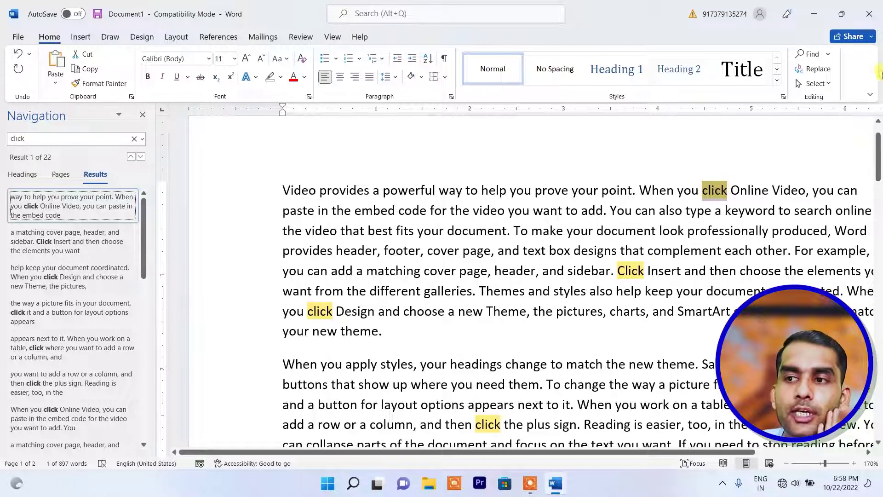
click(813, 70)
drag(394, 172, 251, 172)
click(172, 243)
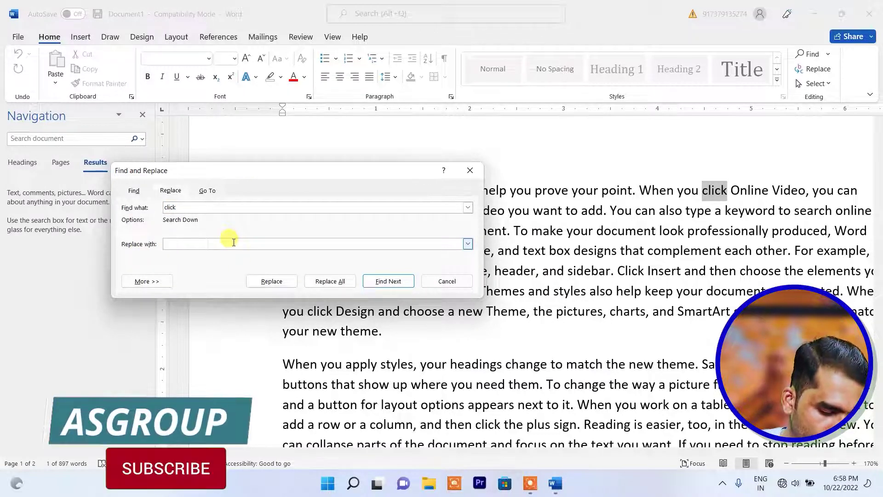
text(enter)
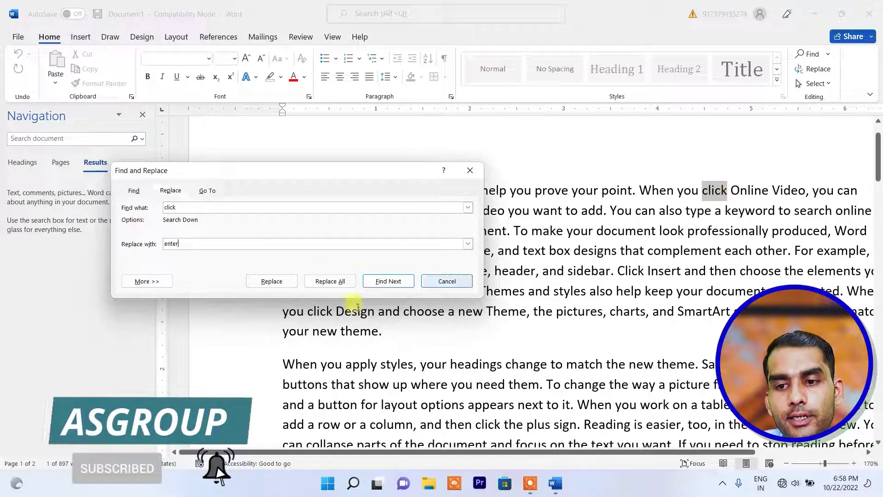
click(271, 281)
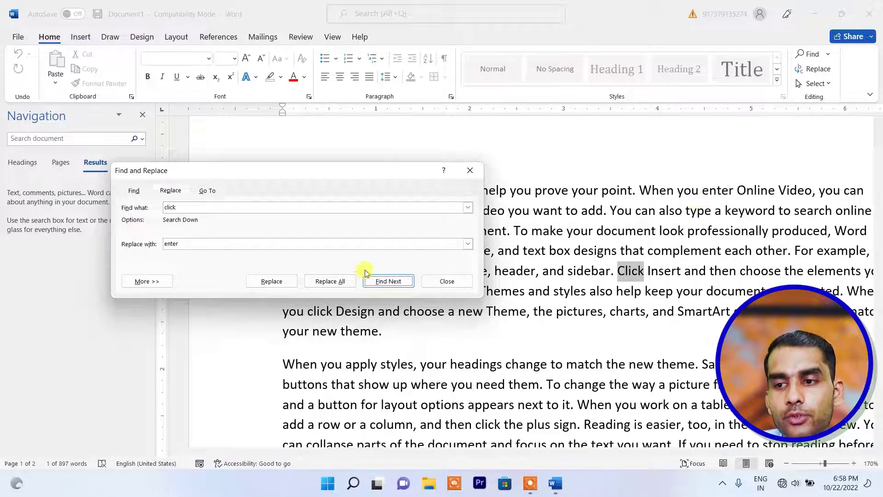
click(256, 281)
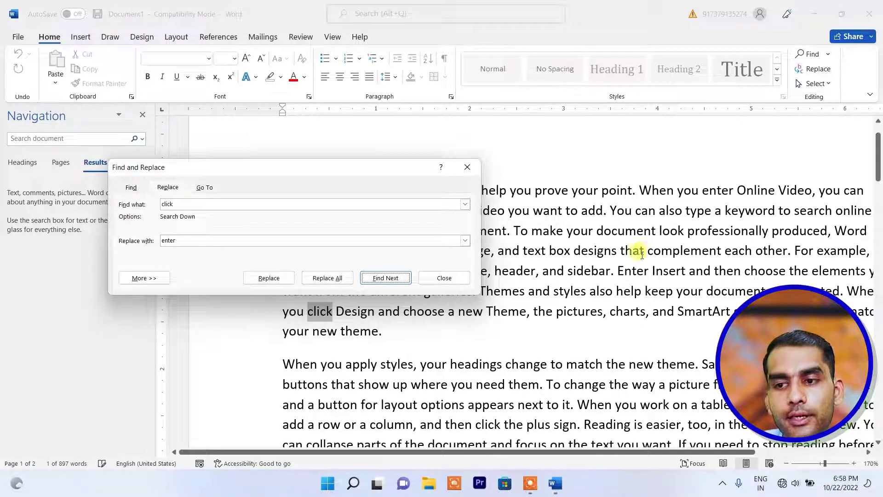
- Replace all remaining occurrences of "click" with "enter" throughout the document, continuing the search from the beginning
click(333, 278)
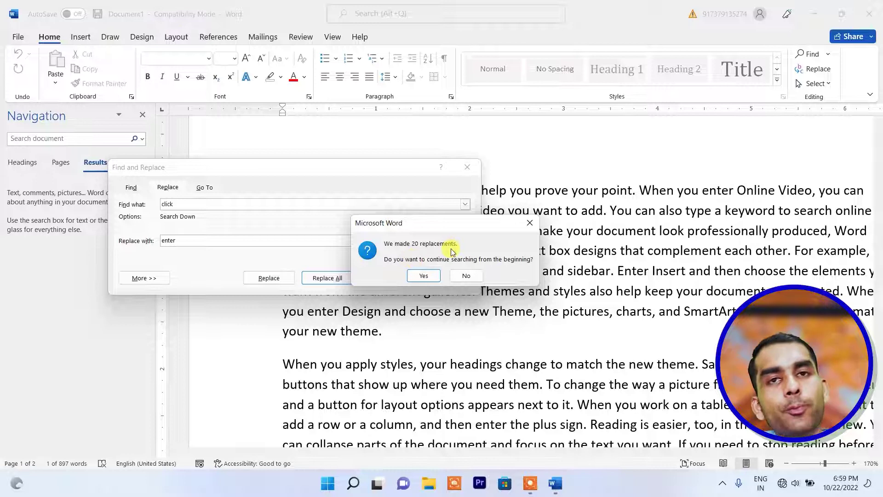
click(435, 273)
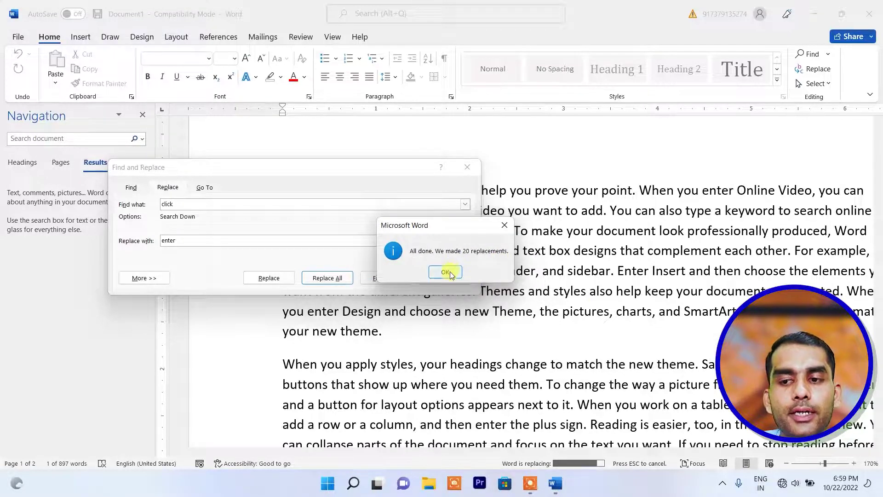
click(445, 272)
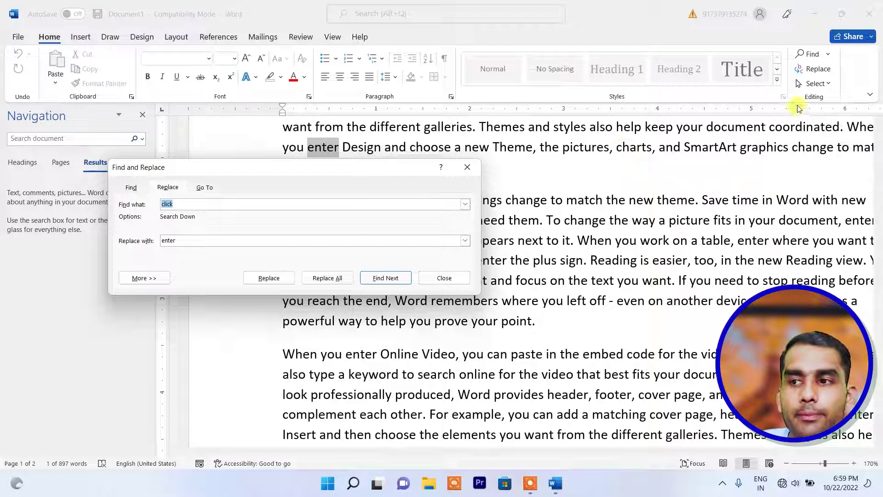
- Show the Go To options of Find and Replace, move the dialog aside and close it
click(212, 189)
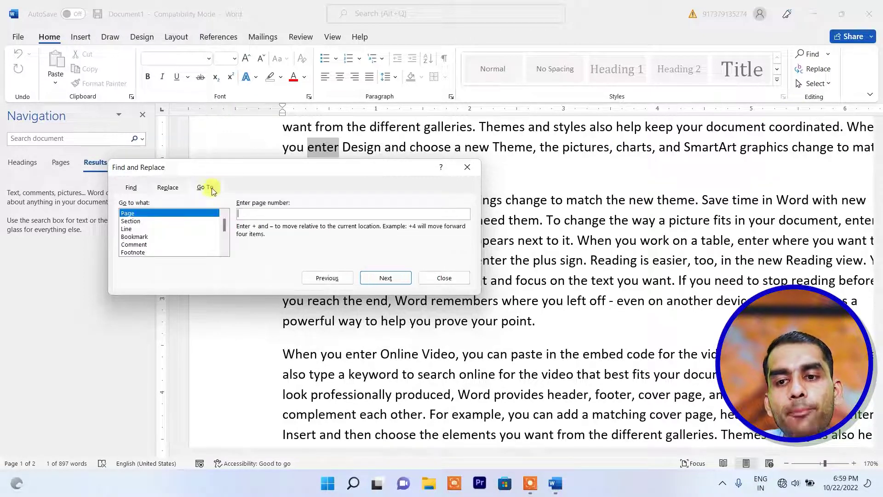
drag(318, 175, 169, 159)
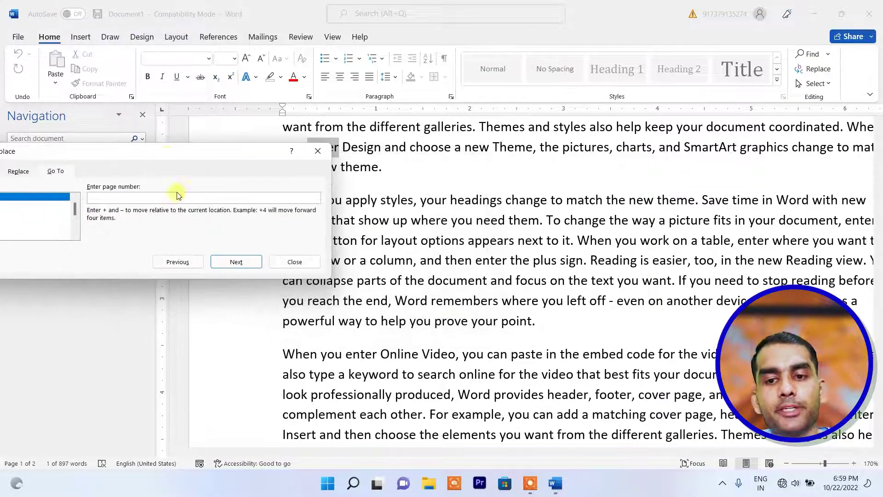
click(296, 261)
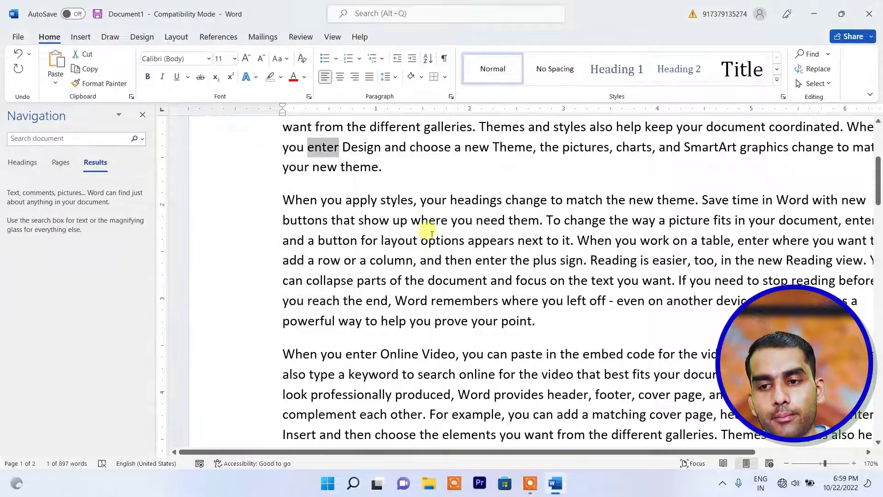
- Copy the document's entire text and paste it twice on the empty line after the list of names
click(430, 237)
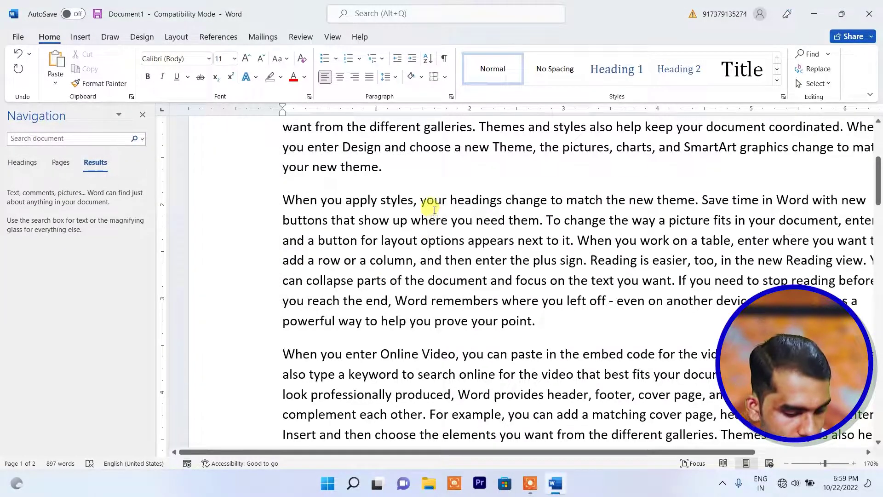
key(ctrl+a)
key(ctrl+c)
scroll(460, 225, down, 10)
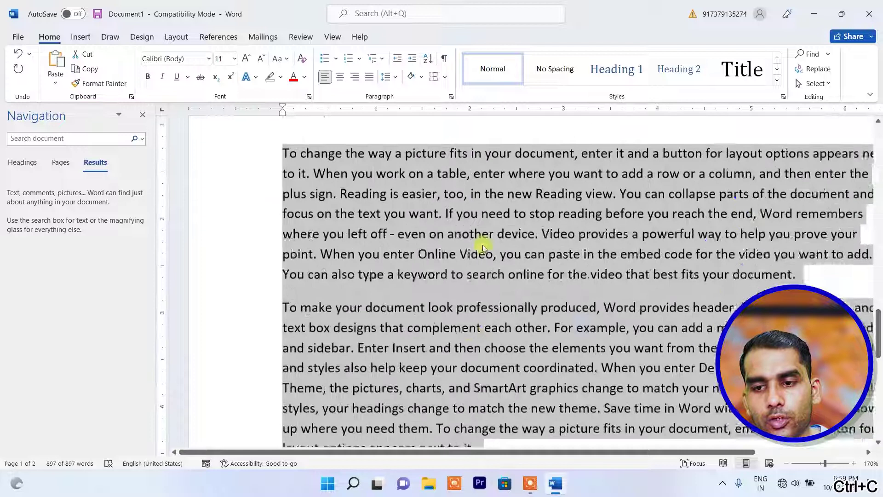
scroll(482, 247, down, 10)
click(295, 299)
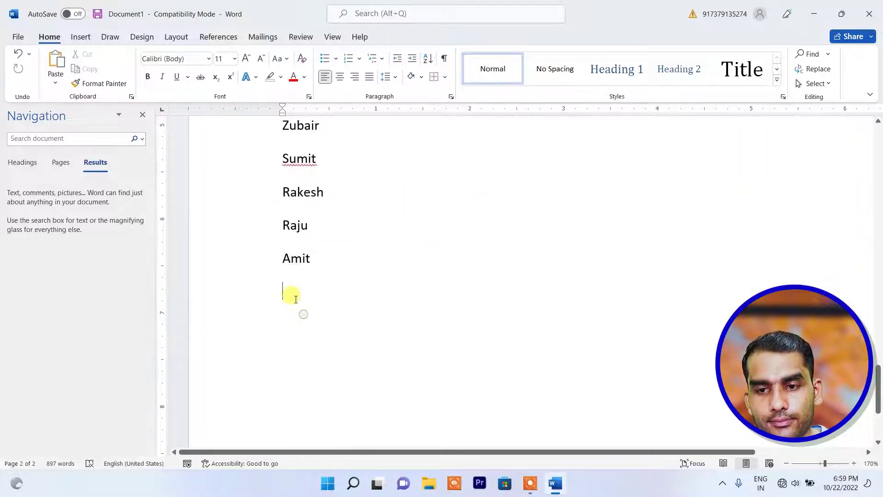
key(ctrl+v)
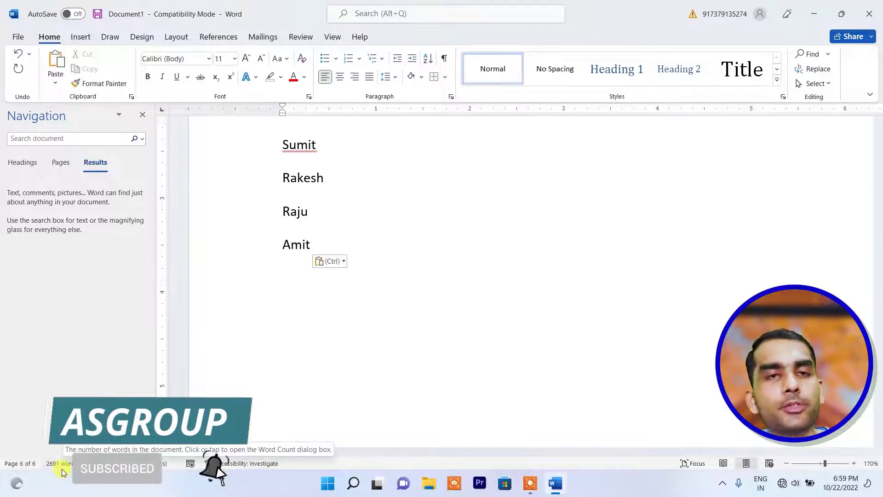
- Go back up through the pasted text and close the Navigation pane
scroll(423, 285, up, 10)
scroll(450, 255, up, 10)
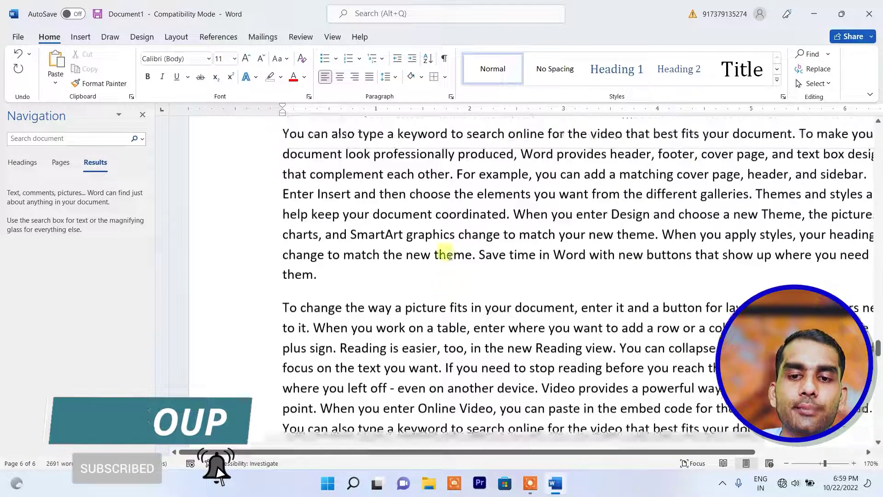
click(142, 115)
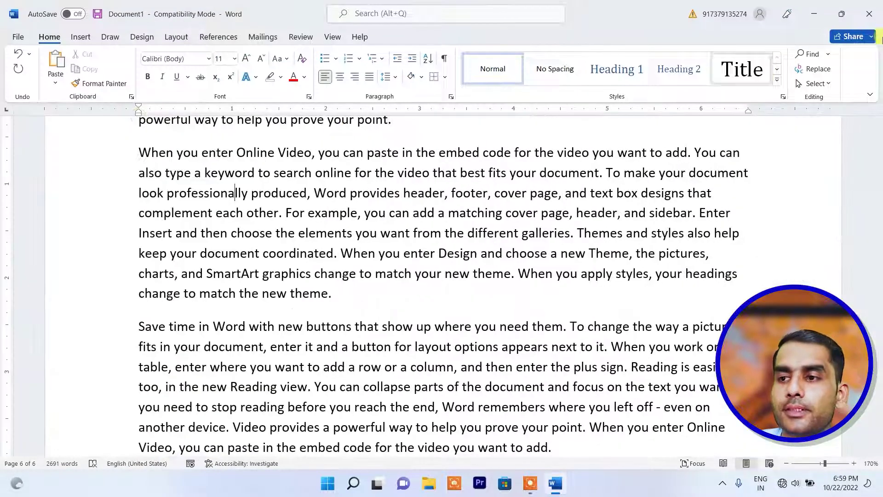
- Use Go To to jump to page 1 and then to page 4 of the document
key(ctrl+h)
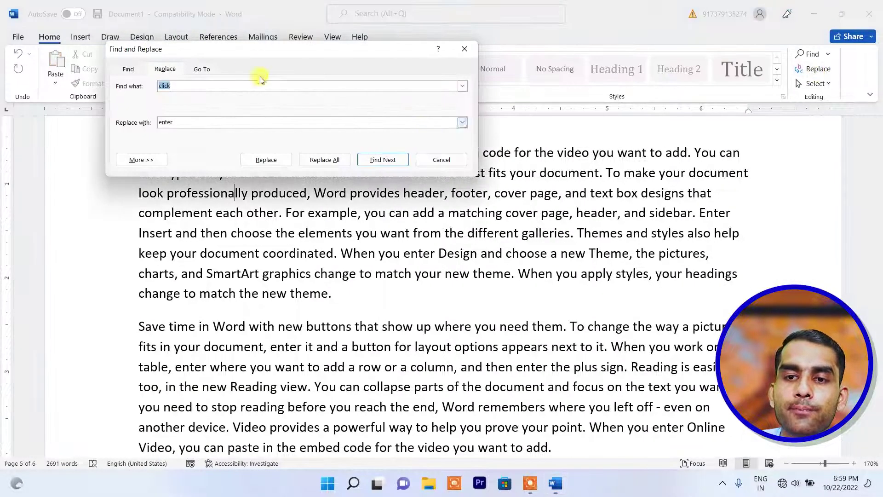
click(202, 69)
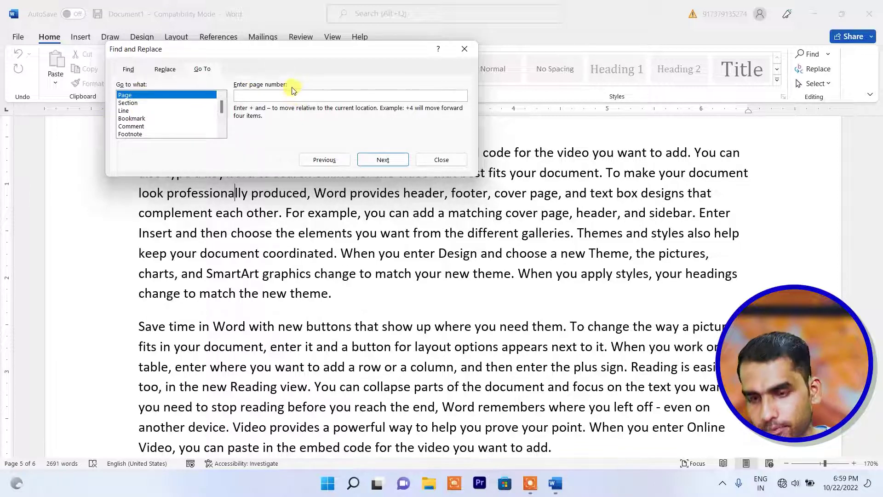
text(1)
click(383, 159)
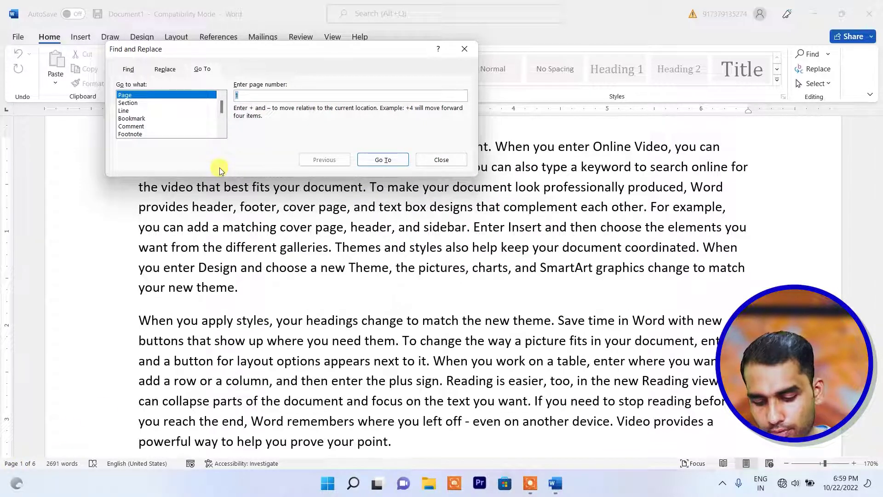
text(4)
click(383, 160)
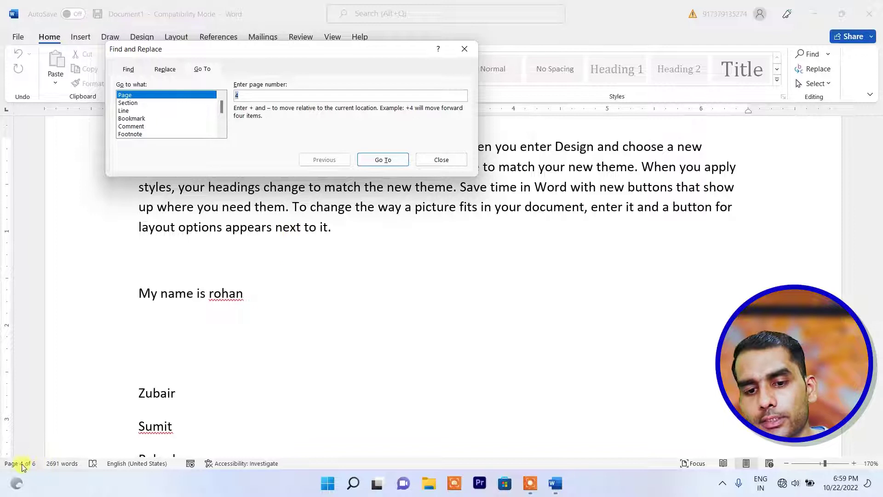
- Use Go To to jump to line 1 of the document and close the Find and Replace dialog
click(132, 110)
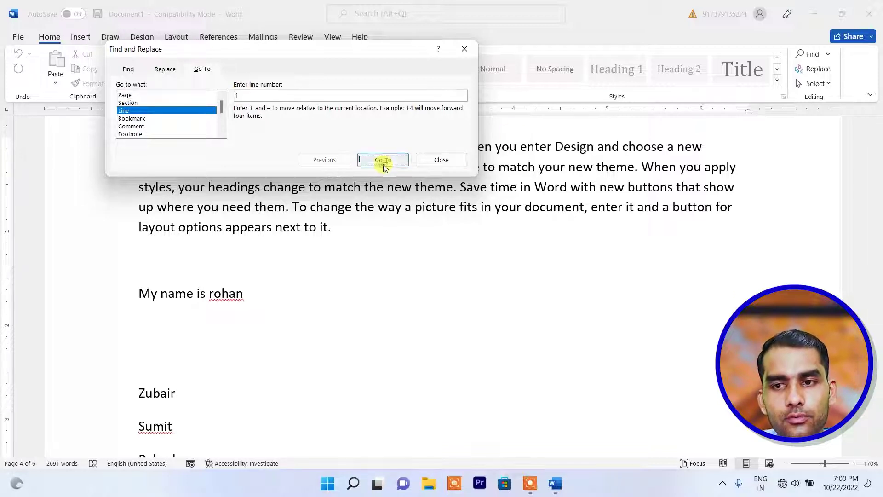
click(383, 160)
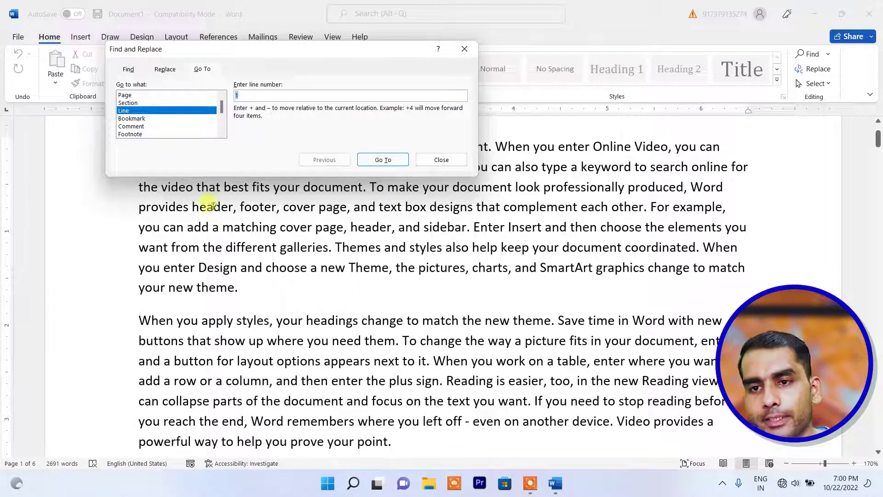
drag(256, 60, 316, 255)
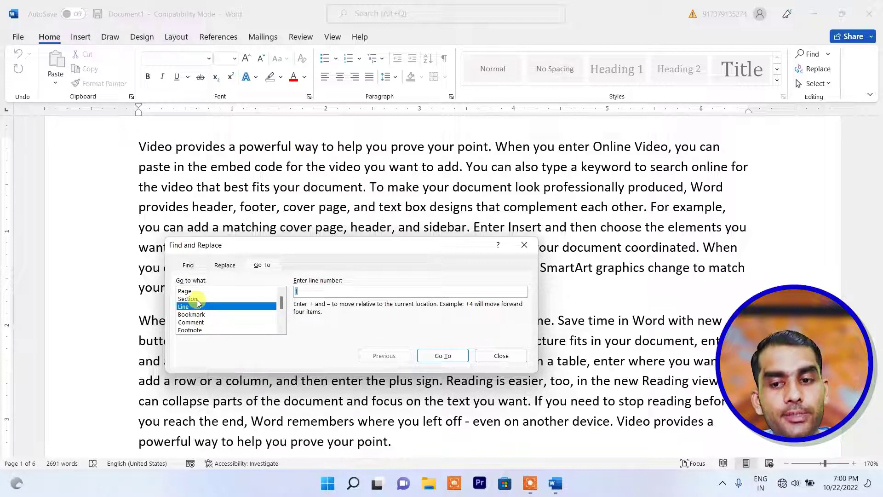
click(523, 245)
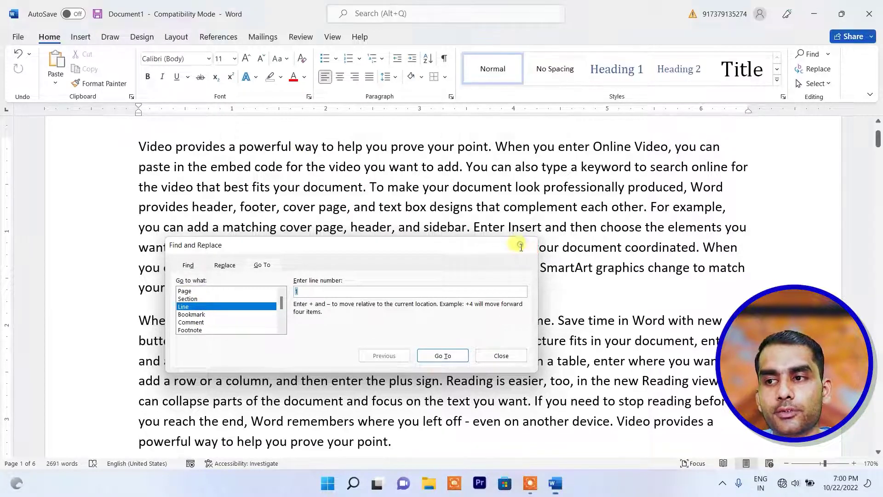
- Select all the document's text, try the Select Objects option, and review the remaining selection options
click(820, 83)
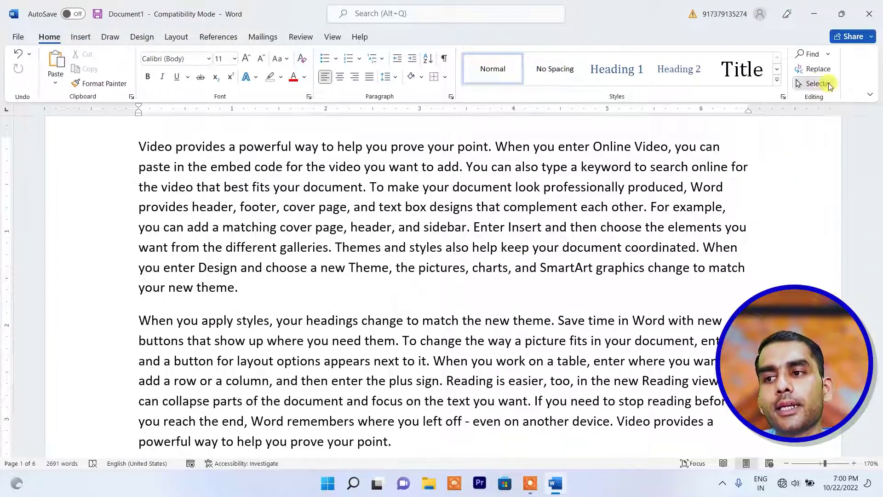
click(736, 100)
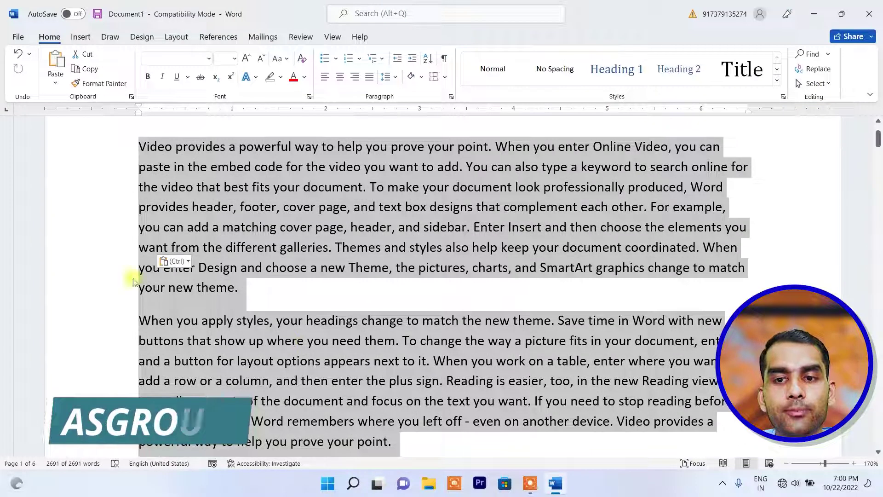
click(826, 85)
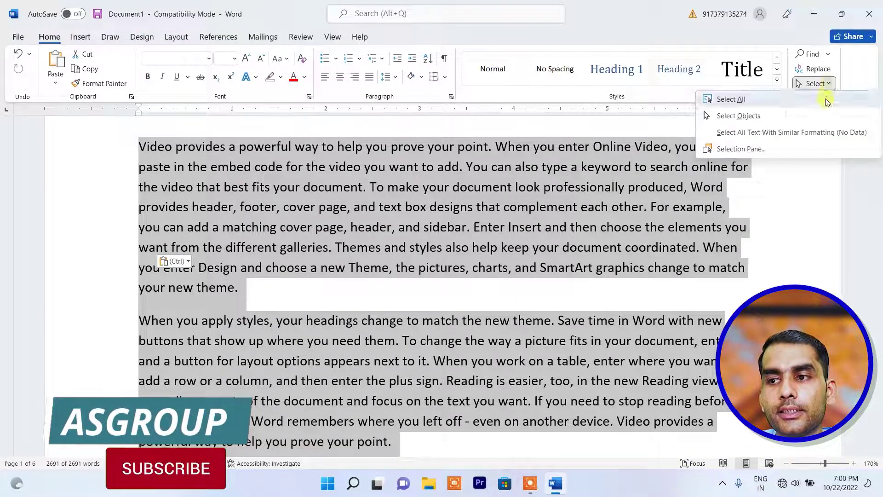
click(745, 116)
click(826, 83)
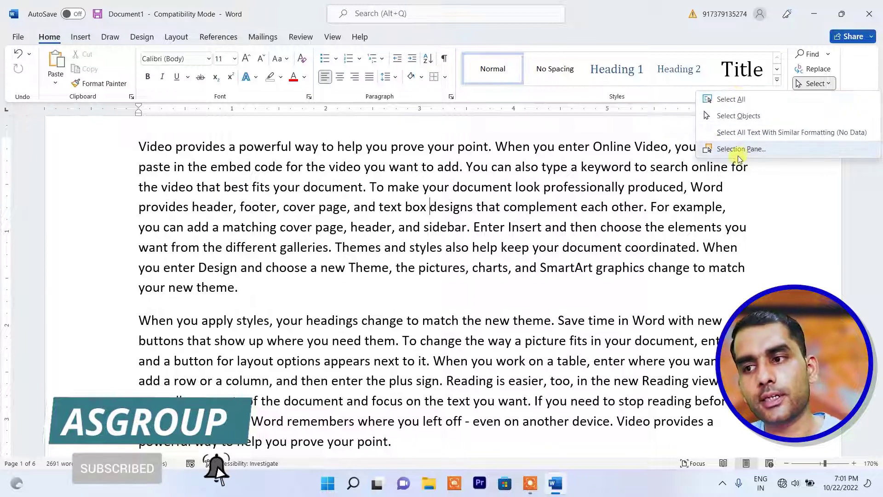
click(552, 237)
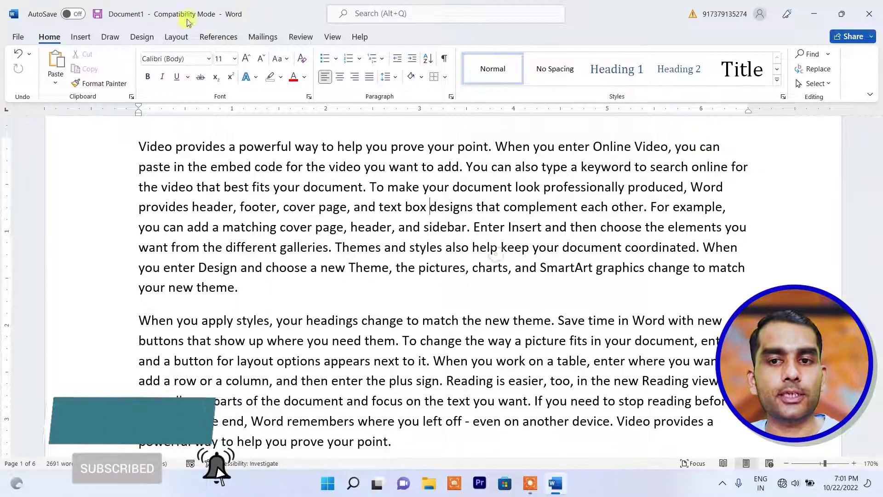
- Draw a rounded rectangle about 1.62" wide and 1.41" high over the beginning of the first paragraph's lines
click(81, 36)
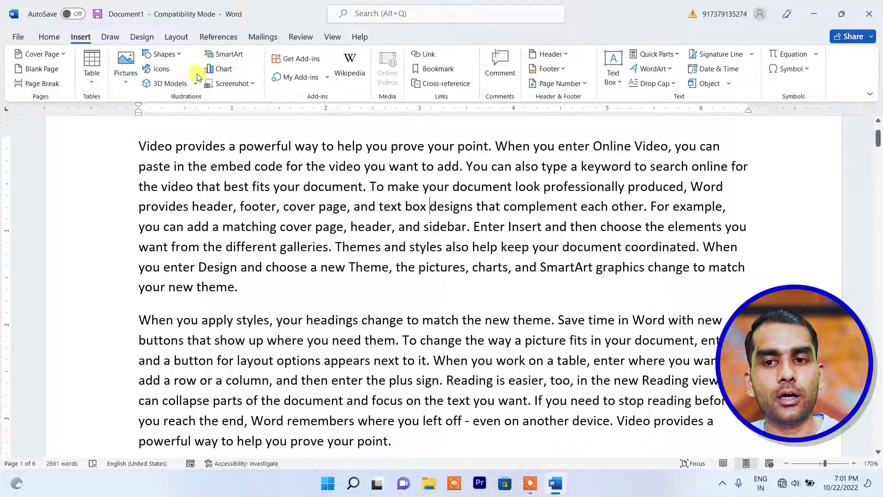
click(177, 57)
click(201, 86)
drag(184, 170, 337, 303)
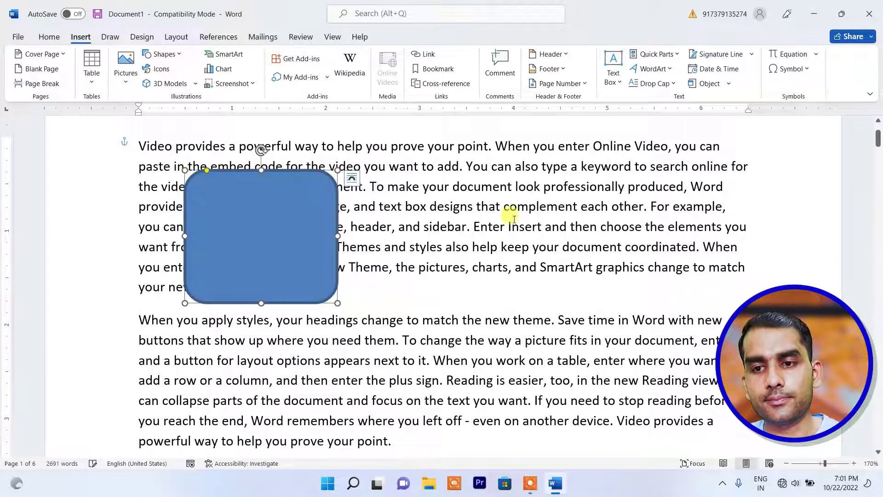
- Draw an oval about 0.99" wide and 0.53" high over the first paragraph, near the ends of its lines
click(459, 166)
click(62, 58)
drag(591, 200, 684, 250)
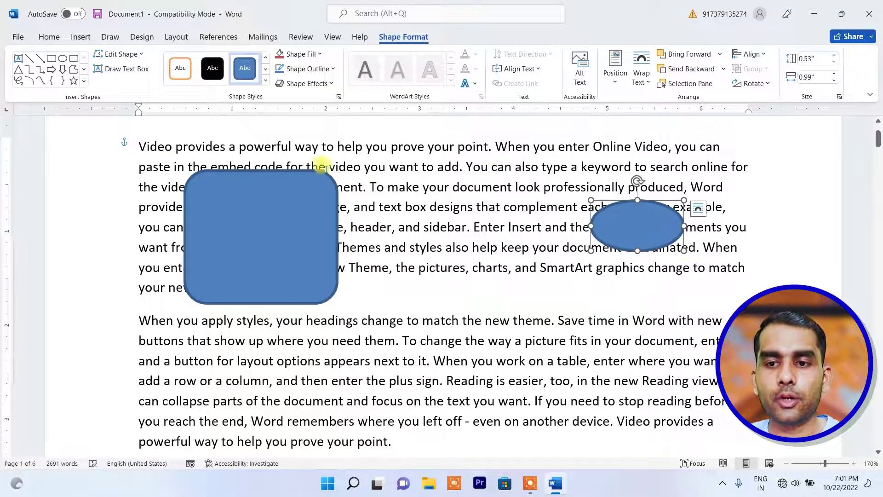
- Open the Selection pane for the rounded rectangle and rename that shape as asgroup
click(313, 217)
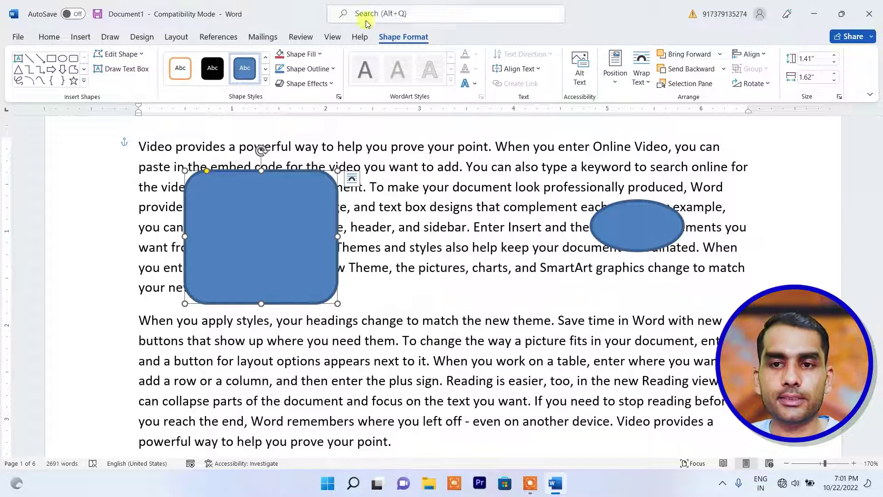
click(48, 36)
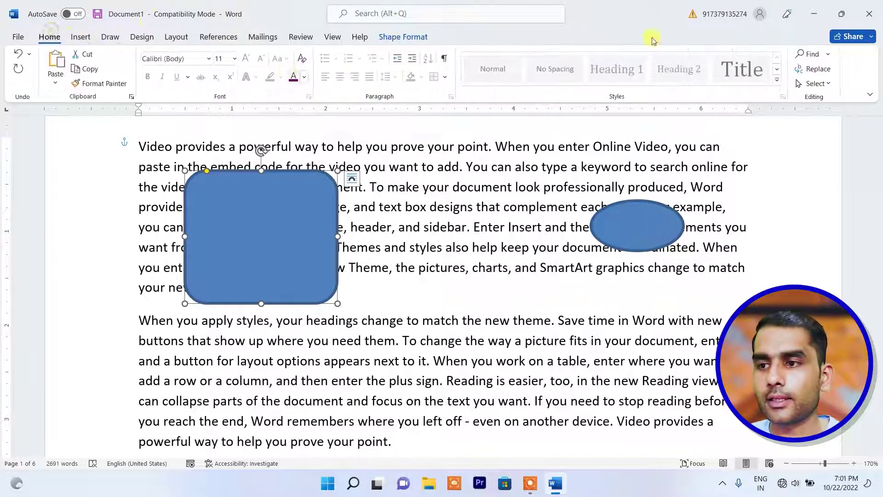
click(828, 84)
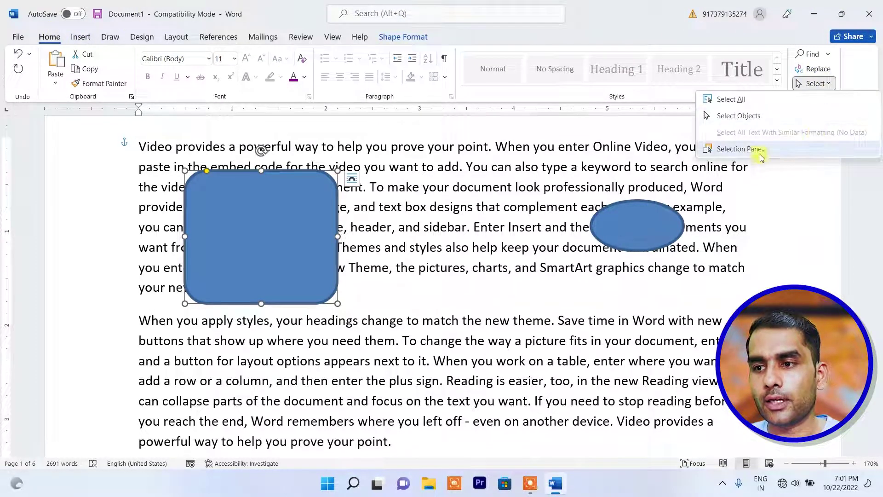
click(741, 148)
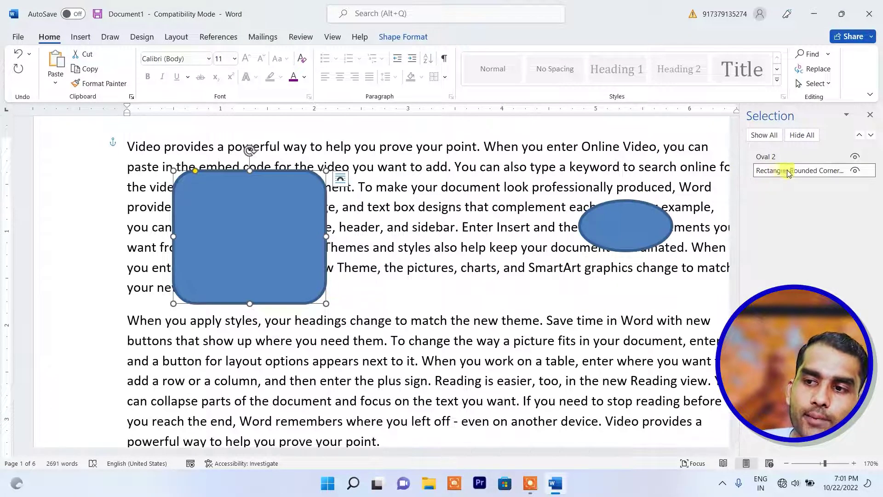
click(840, 172)
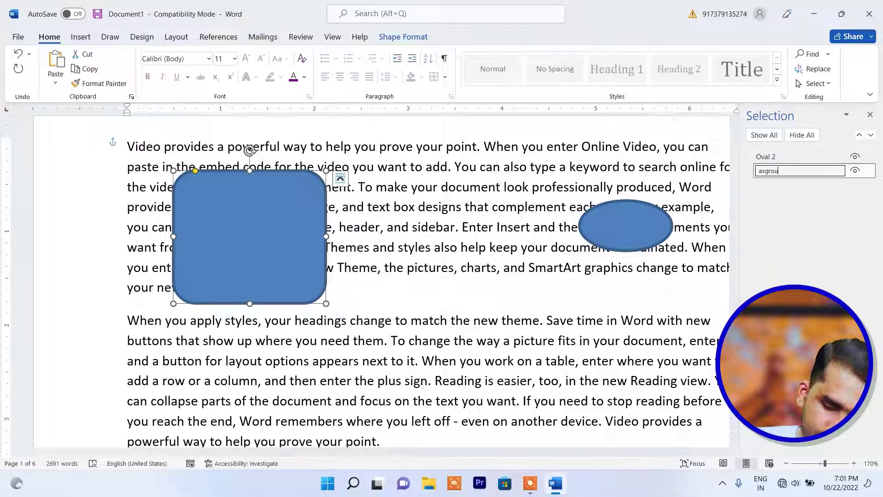
click(603, 237)
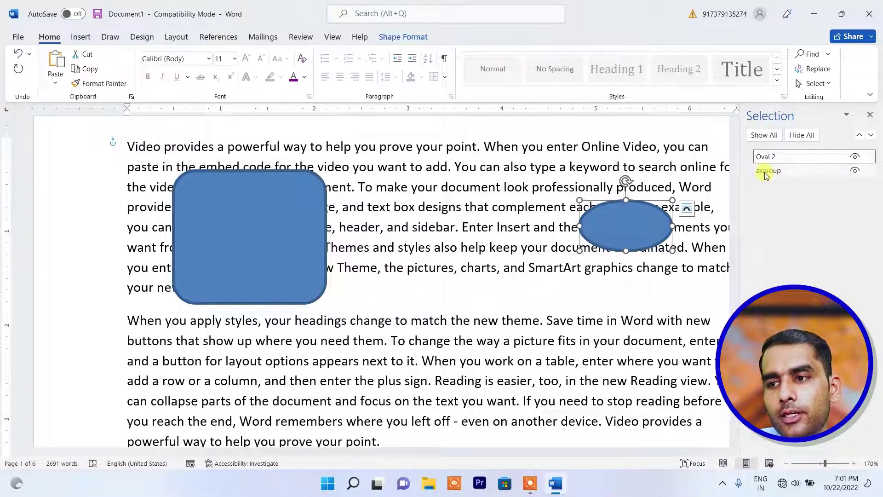
- Toggle the visibility of the oval and the asgroup rectangle off and on repeatedly, finishing with the oval shown and asgroup hidden
click(781, 157)
click(855, 157)
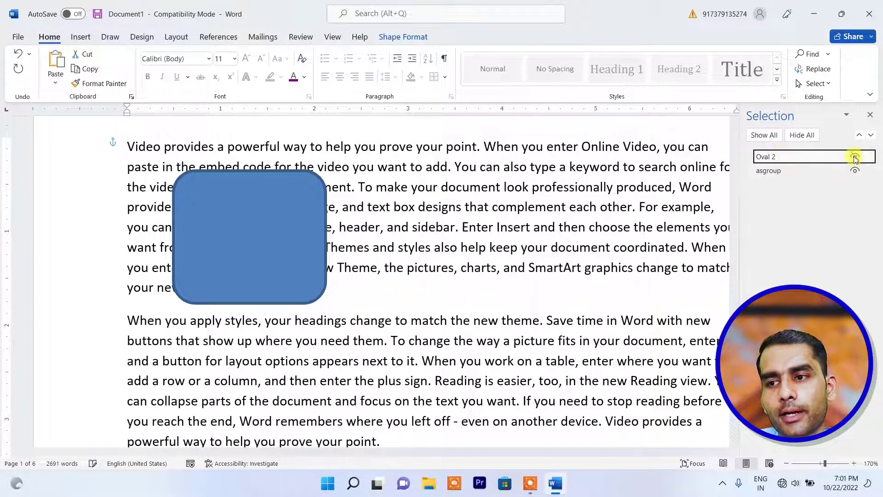
click(854, 157)
click(856, 171)
click(856, 170)
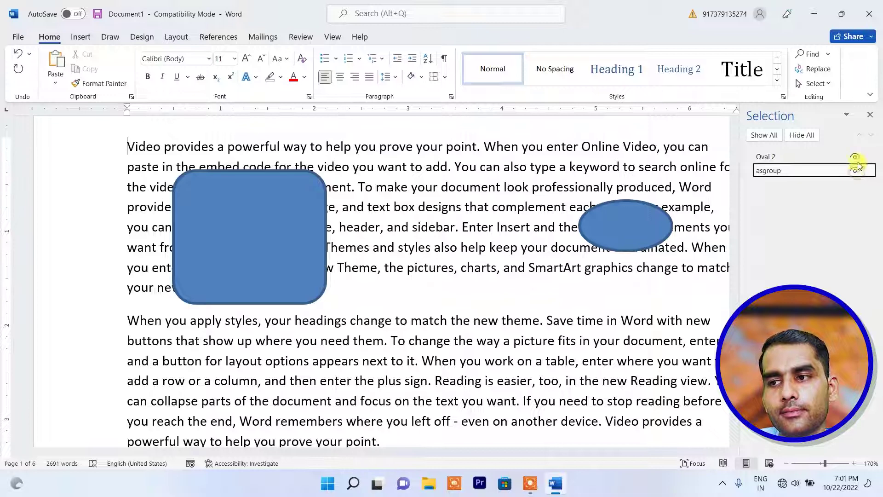
click(855, 157)
click(854, 157)
click(857, 171)
click(856, 170)
click(856, 171)
click(856, 171)
click(855, 157)
click(854, 157)
click(855, 171)
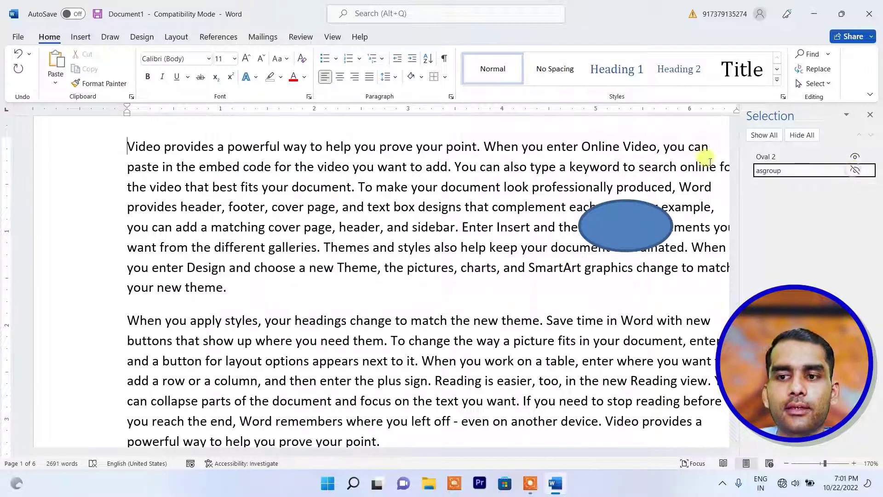